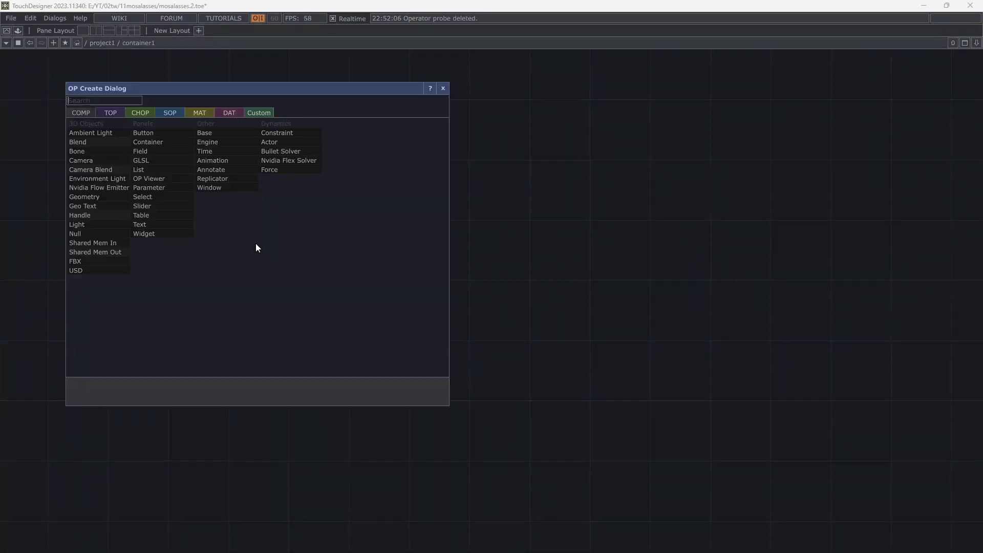
Add a Sphere SOP to the empty network and show its parameters.
click(167, 110)
click(275, 159)
click(297, 261)
scroll(294, 262, up, 2)
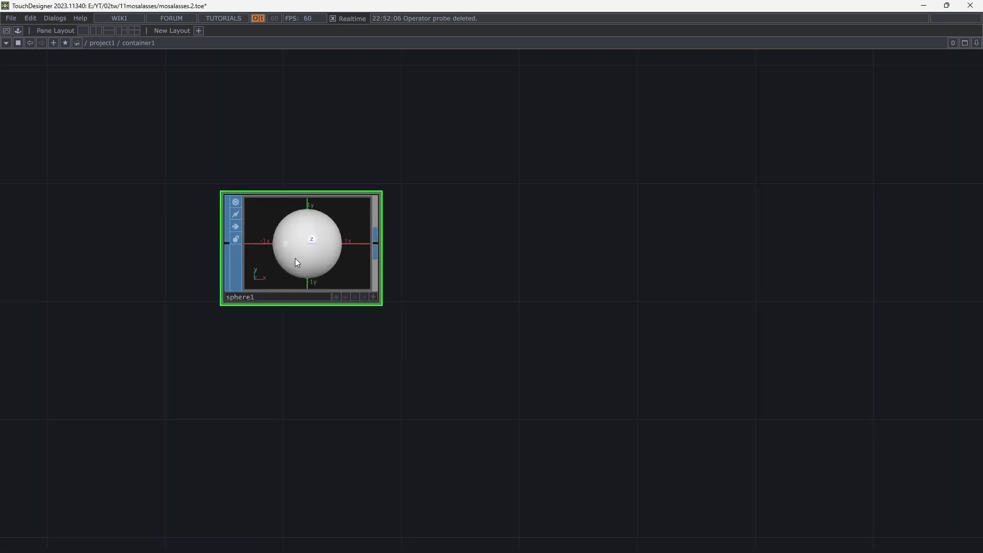
key(p)
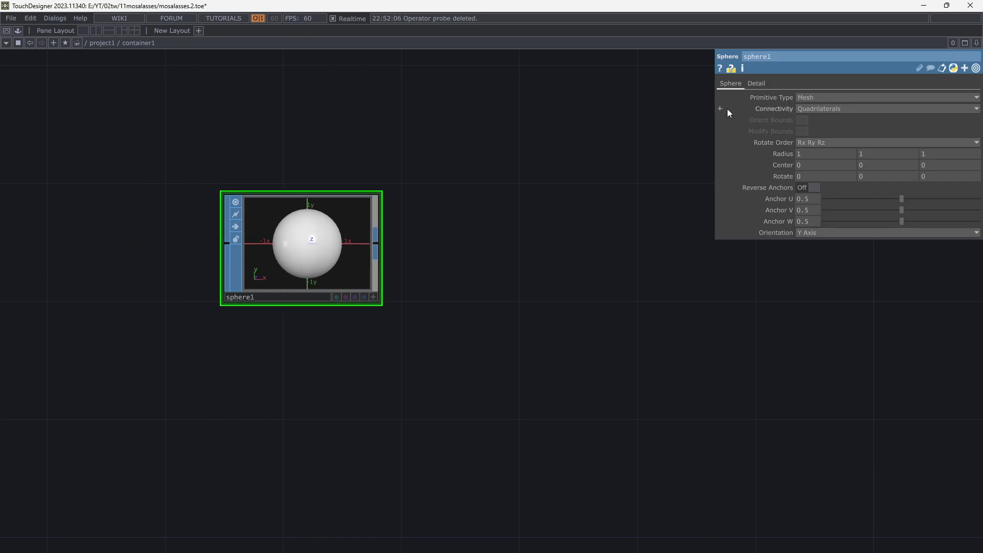
Try the Polygon primitive type with a frequency of 1 on the sphere and inspect its shape.
click(817, 98)
click(799, 108)
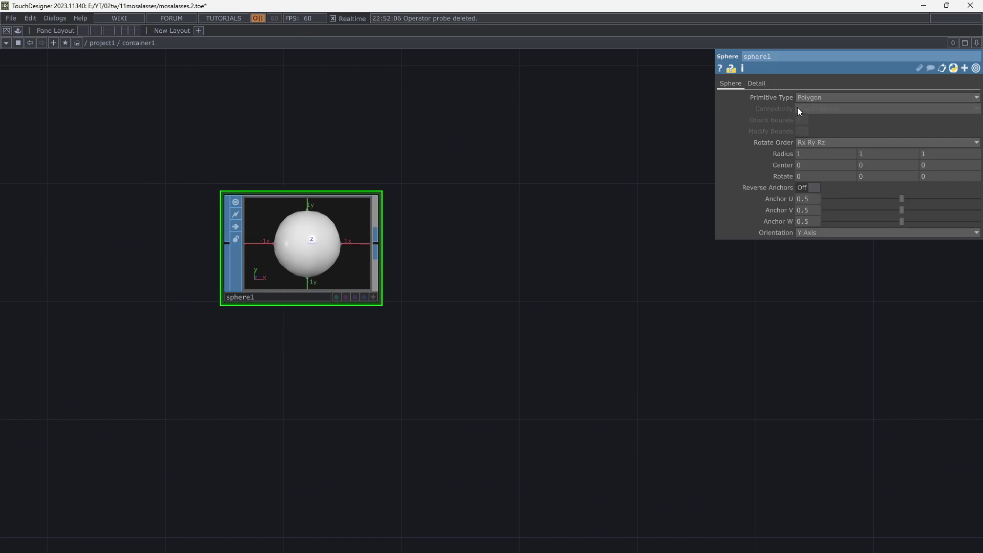
click(757, 83)
drag(831, 99, 824, 100)
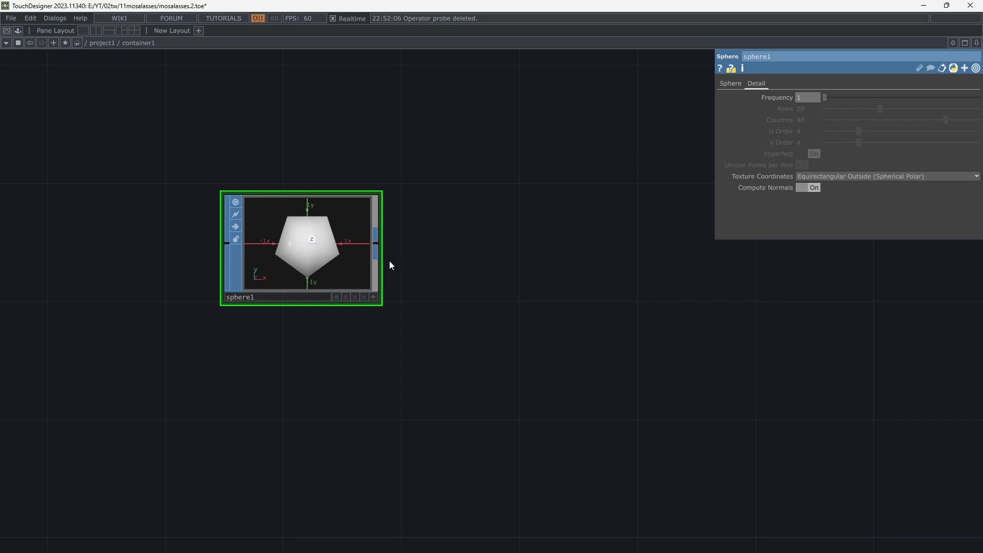
click(374, 296)
mouse_move(322, 280)
mouse_down()
mouse_move(315, 258)
mouse_move(323, 272)
mouse_up()
click(374, 297)
Set the sphere's primitive type to Mesh with 3 rows and 3 columns, and inspect the shape from another angle.
click(730, 83)
click(810, 97)
click(806, 129)
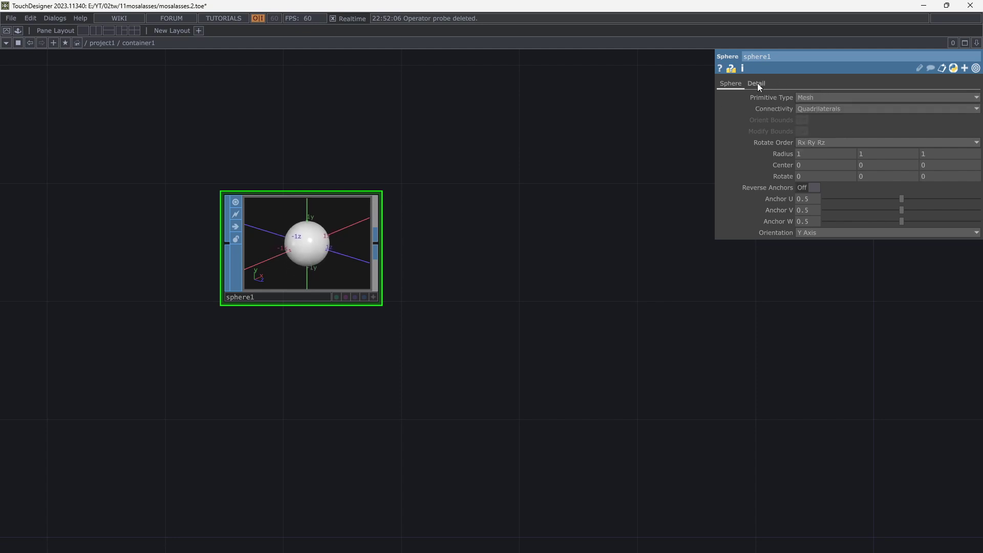
click(757, 83)
drag(828, 105, 824, 109)
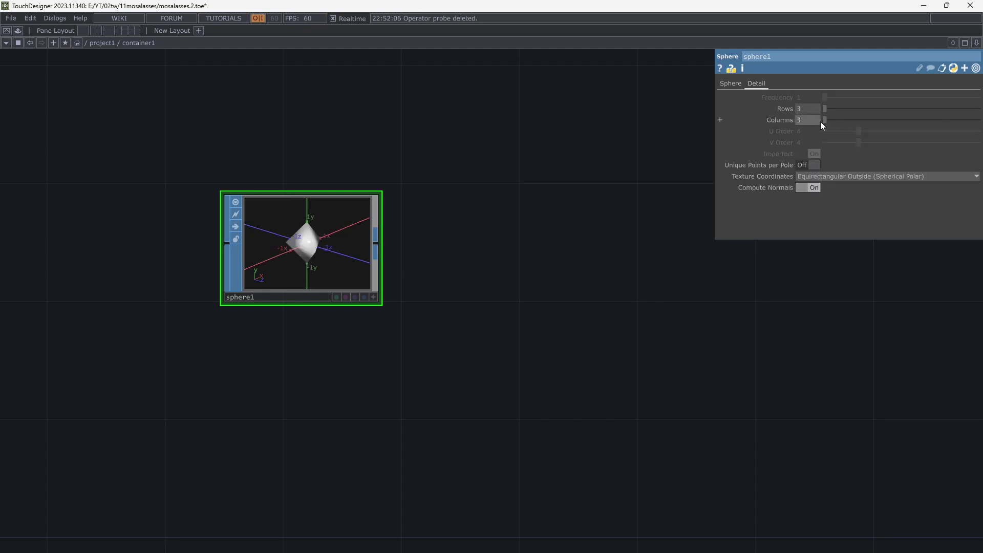
click(374, 298)
mouse_move(337, 245)
mouse_down()
mouse_move(316, 220)
mouse_move(300, 238)
mouse_move(348, 243)
mouse_up()
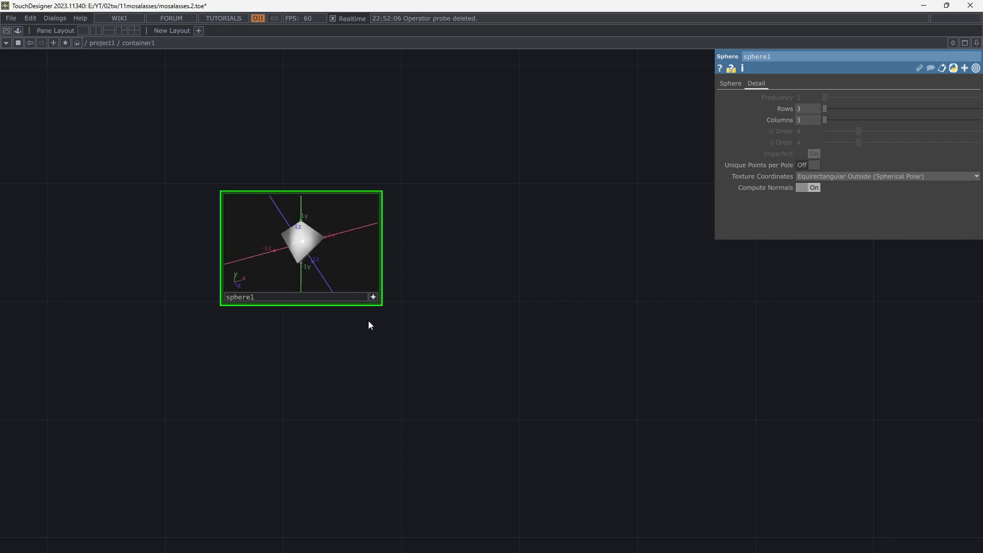
click(375, 298)
Add a Null SOP fed by the sphere, placed well away from it to leave room between them.
drag(466, 282, 402, 296)
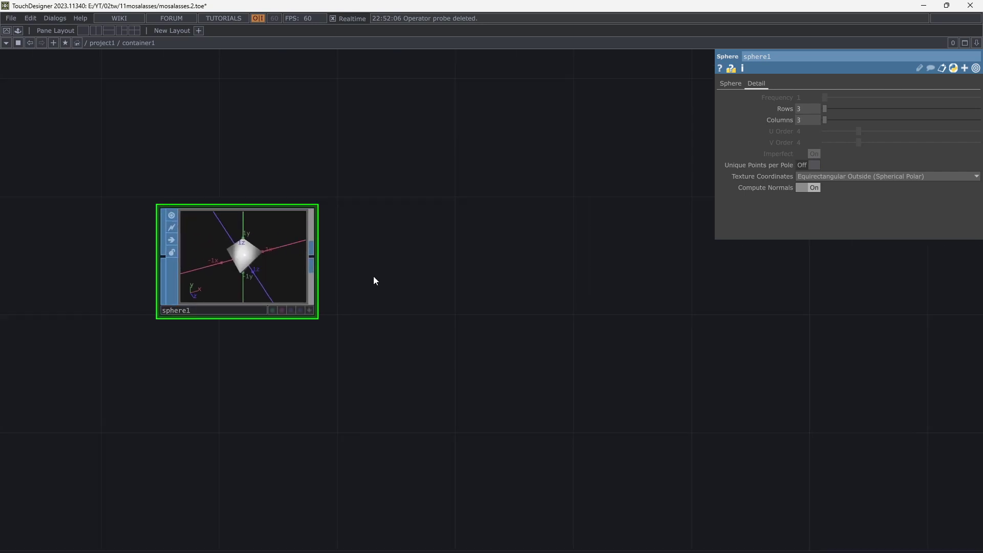
key(Tab)
text(nu)
click(294, 181)
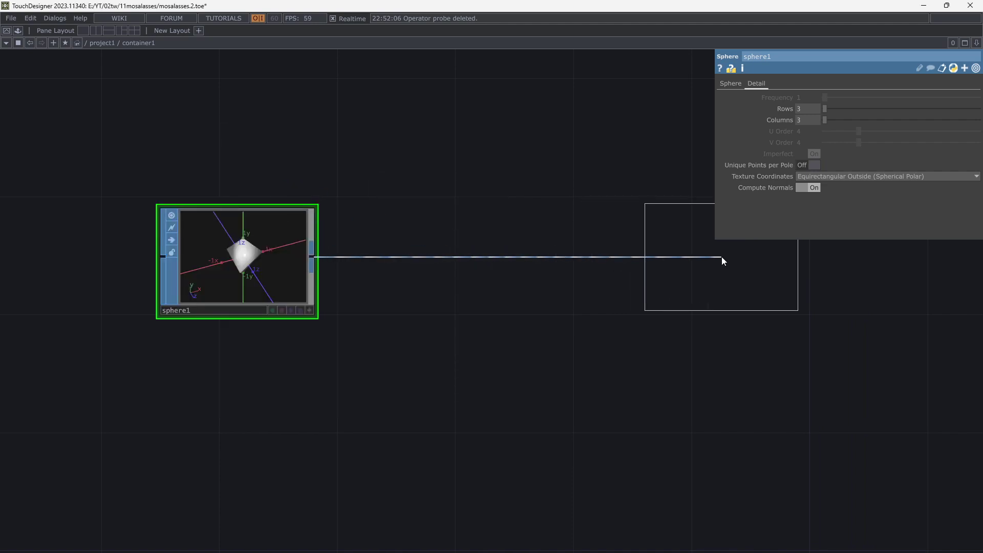
click(714, 256)
drag(765, 380, 487, 397)
drag(537, 345, 451, 367)
drag(474, 301, 451, 306)
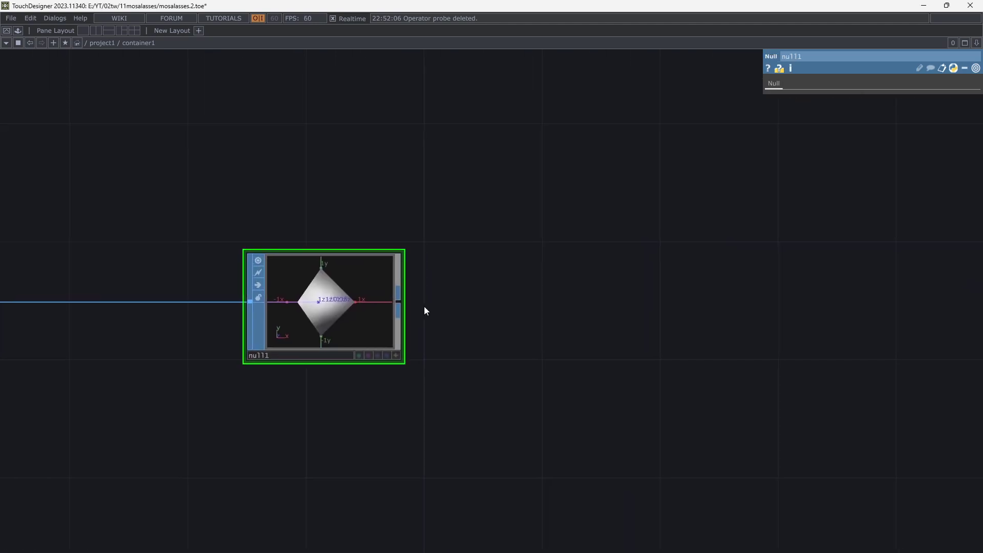
Append a Geometry component to the Null SOP's output.
right_click(399, 307)
text(geo)
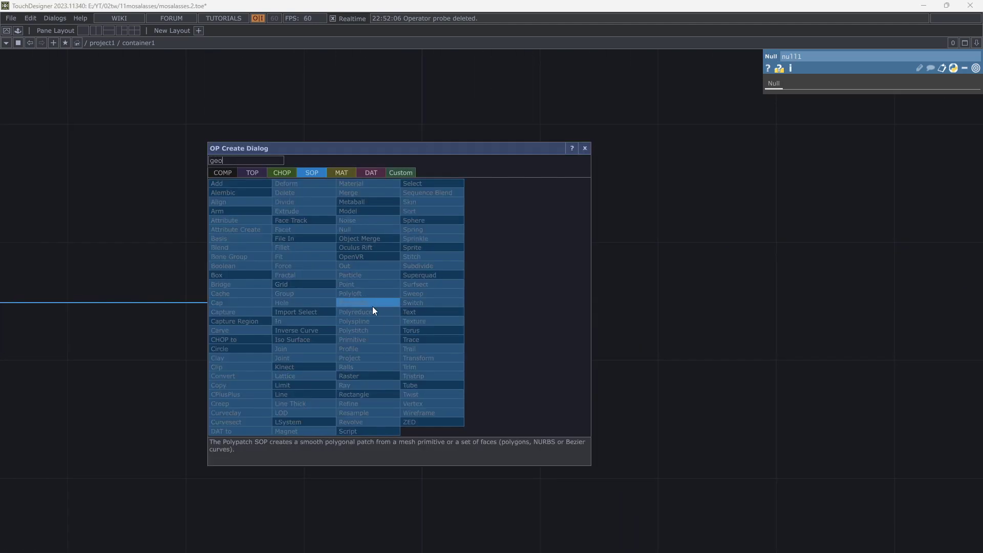
click(229, 173)
click(223, 256)
click(543, 282)
Add a Camera component above the geometry component and a Light component below it.
drag(535, 173, 466, 235)
scroll(490, 221, down, 2)
key(Tab)
text(c)
click(294, 149)
click(456, 202)
drag(478, 446, 471, 381)
key(Tab)
text(ligh)
click(275, 386)
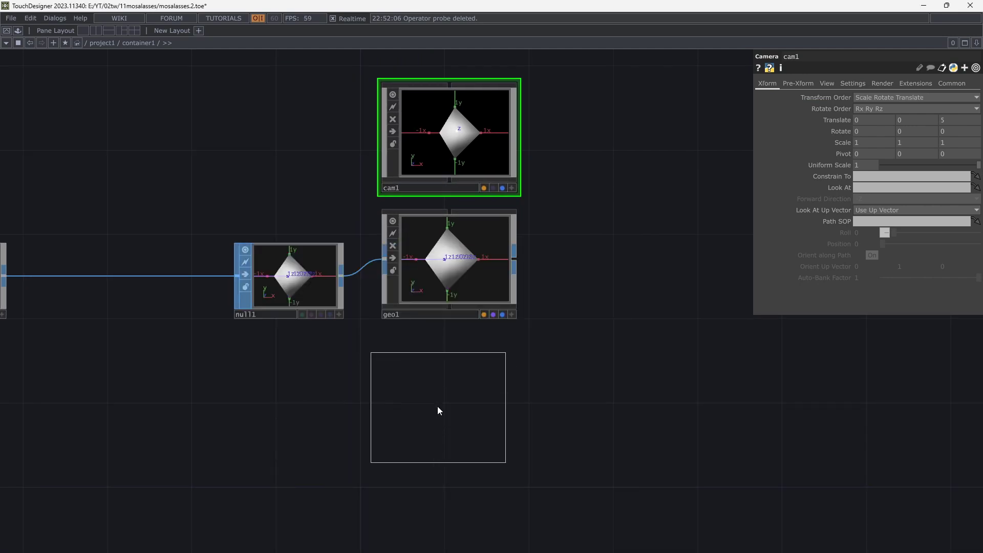
click(438, 407)
Add a Render TOP beside the geometry component to render the scene.
drag(582, 349, 477, 397)
key(Tab)
text(ren)
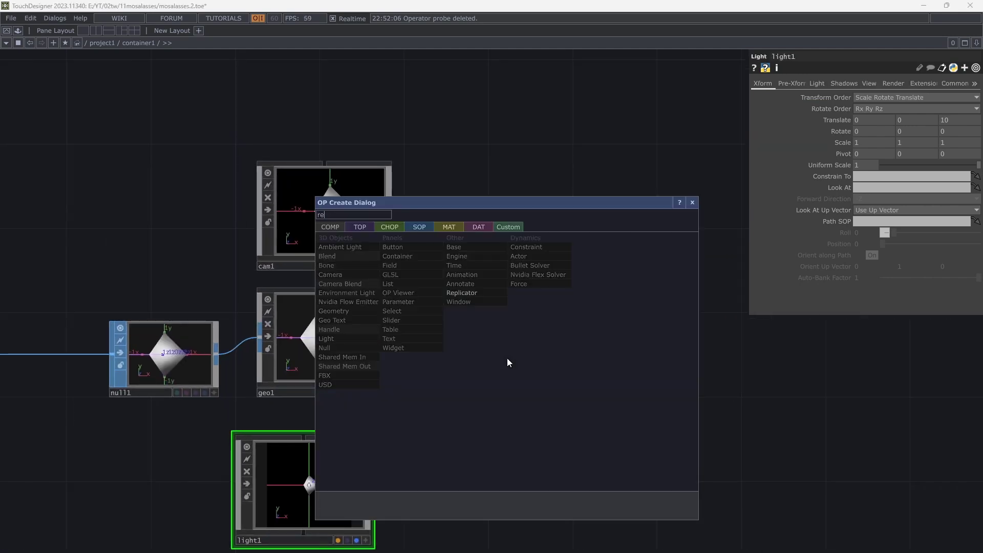
click(368, 228)
text(d)
click(527, 331)
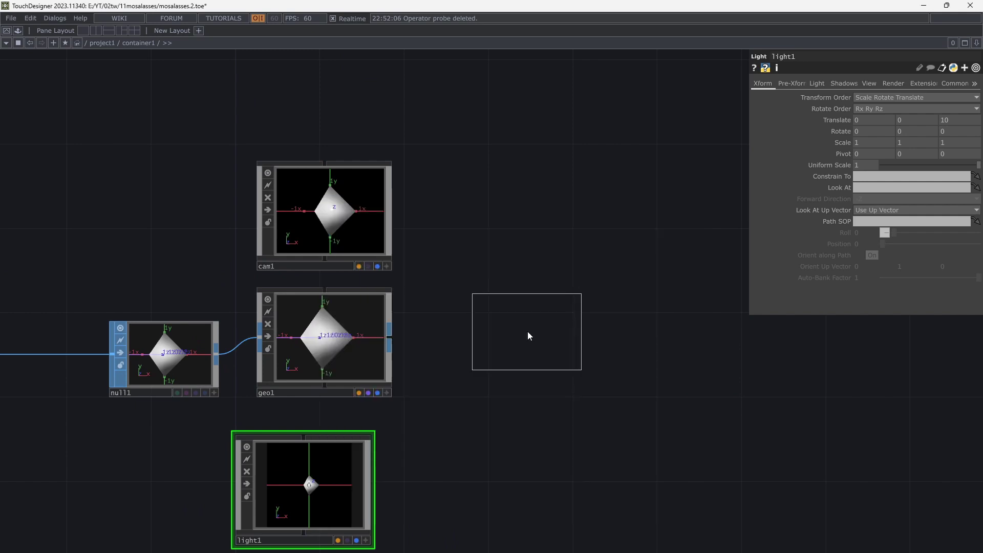
click(551, 361)
scroll(550, 362, up, 4)
scroll(550, 364, down, 4)
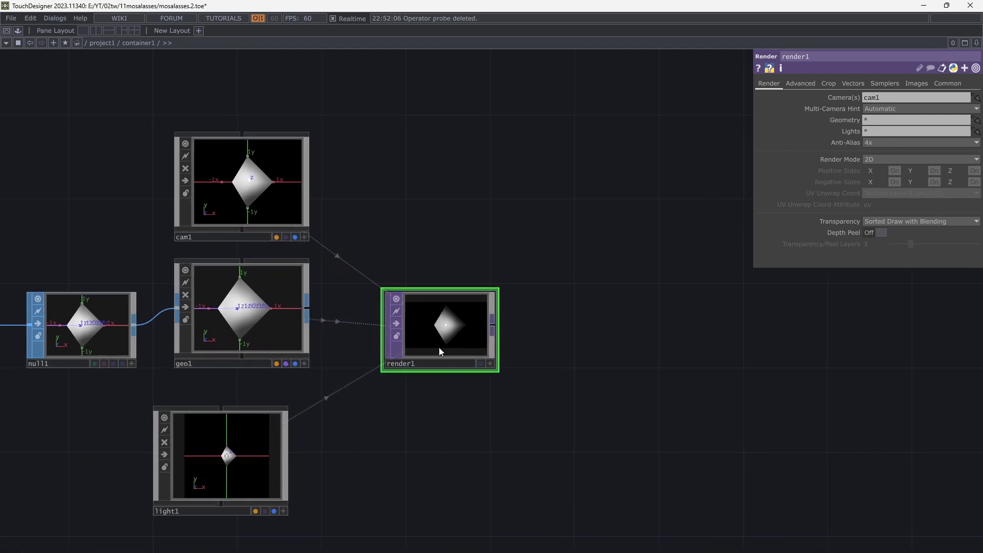
drag(440, 351, 418, 351)
Create a Line MAT below the Render TOP and assign it as the geometry component's material.
key(Tab)
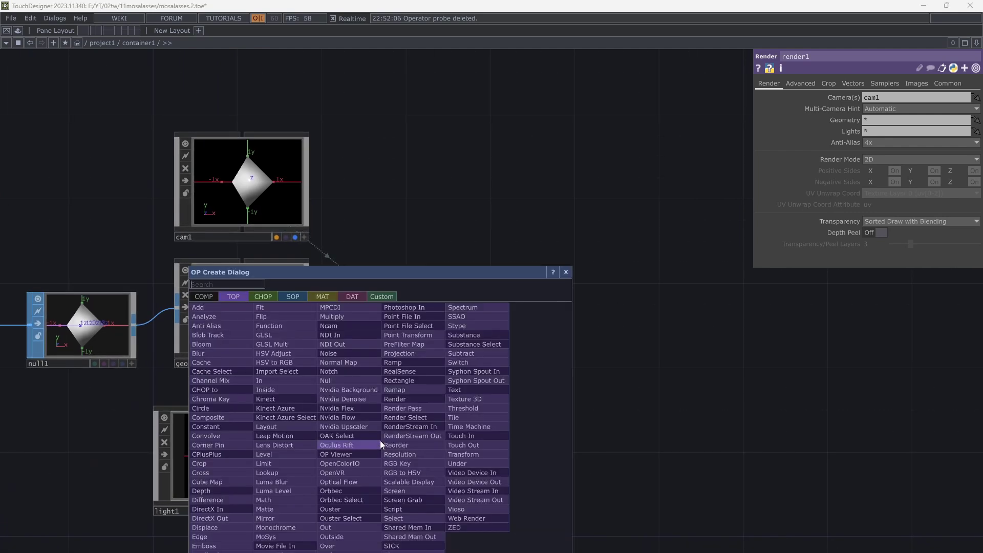
click(315, 299)
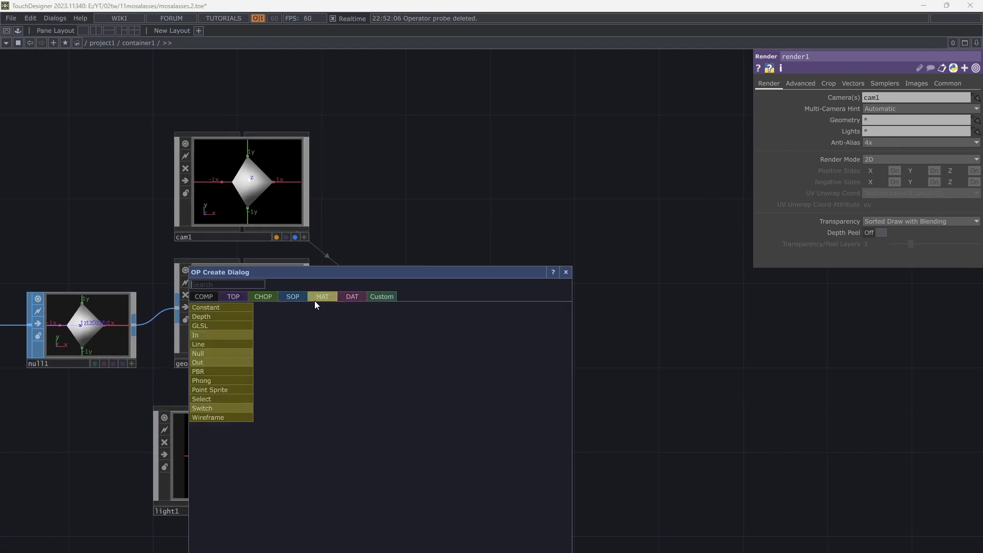
click(224, 344)
click(380, 458)
drag(380, 459, 271, 326)
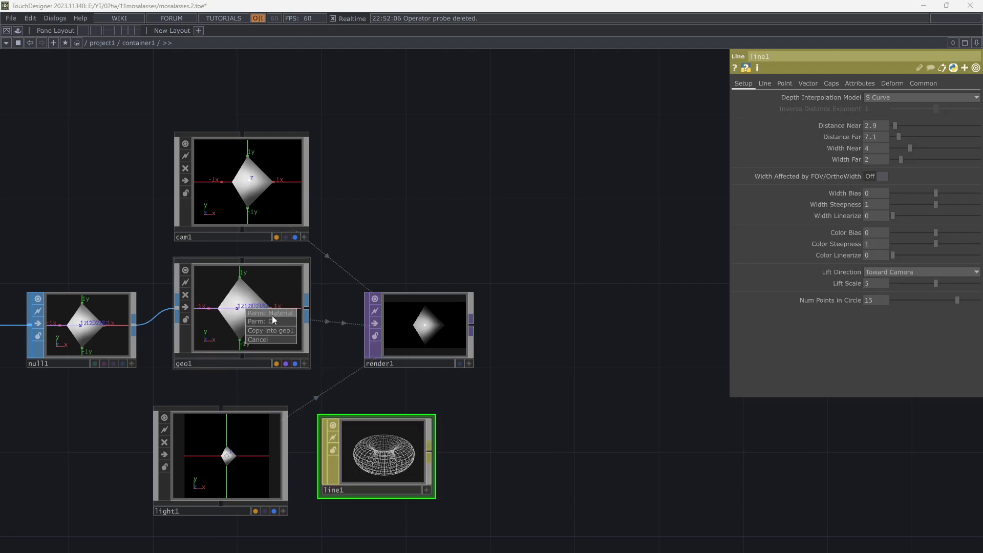
click(272, 315)
Activate the camera's interactive viewer and orbit it so the wireframe is rendered at an angle from above.
scroll(220, 323, up, 5)
drag(527, 438, 379, 378)
scroll(445, 261, up, 6)
drag(476, 98, 375, 86)
scroll(465, 331, down, 6)
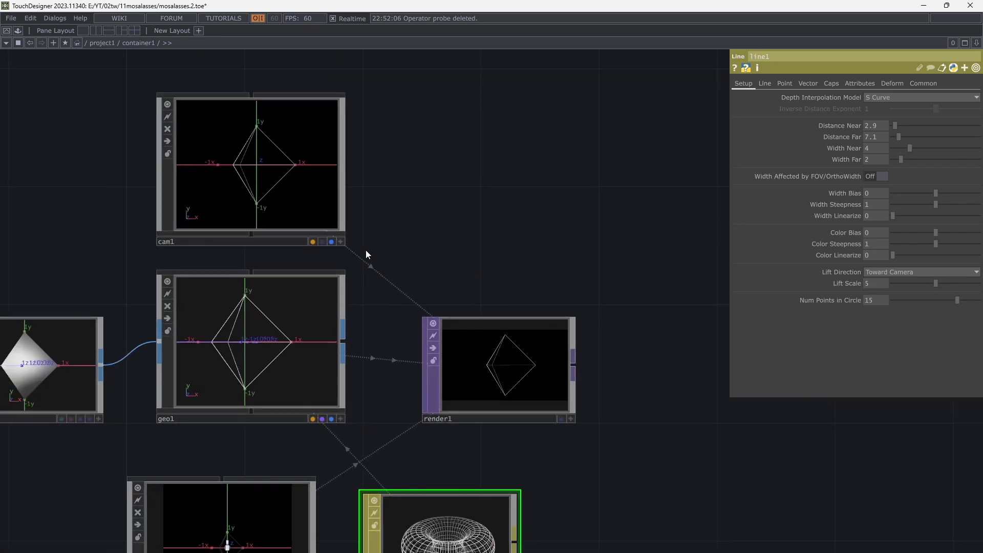
click(340, 242)
drag(294, 199, 271, 210)
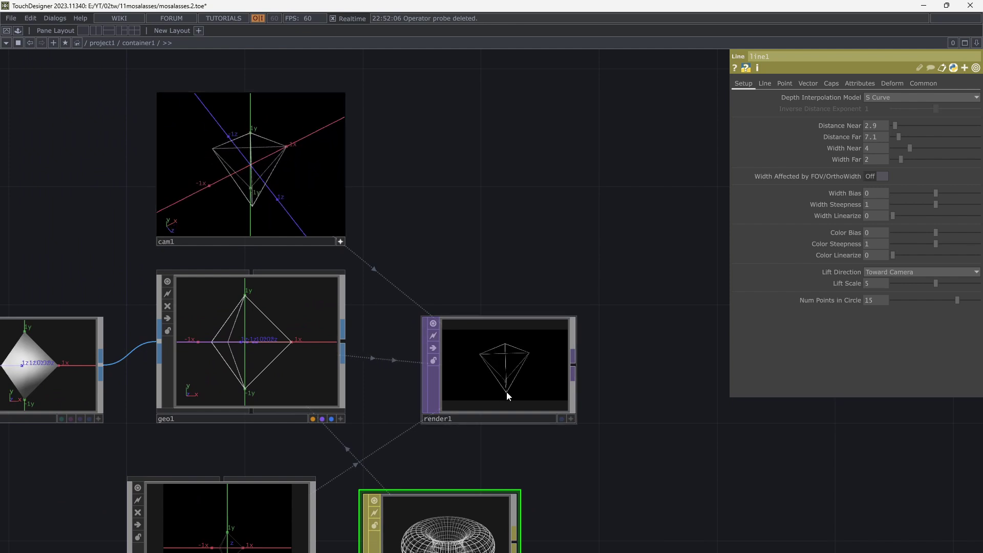
scroll(508, 396, up, 5)
scroll(507, 395, down, 5)
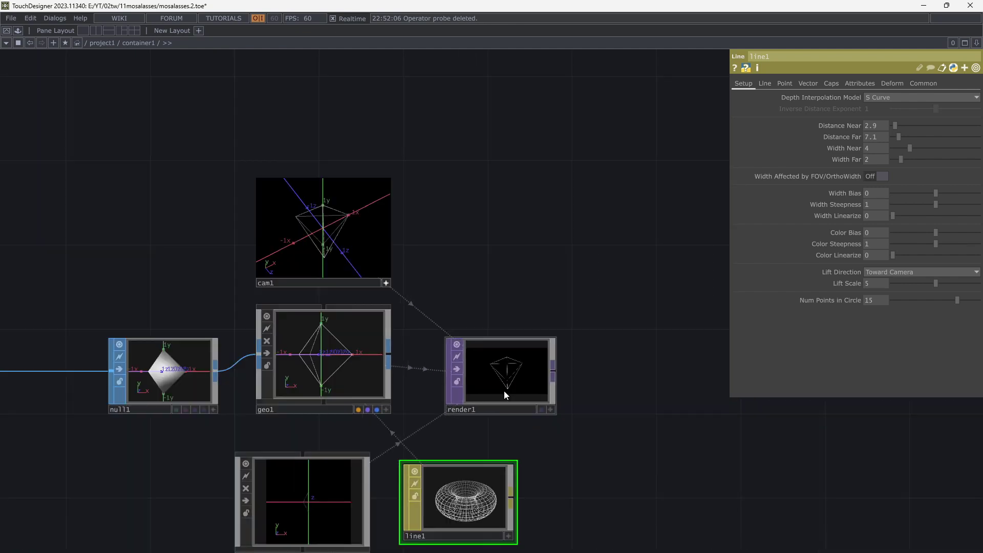
Insert a Noise SOP into the connection between the sphere and the Null SOP.
drag(475, 270, 596, 240)
drag(240, 433, 360, 412)
right_click(267, 315)
key(Escape)
right_click(251, 319)
click(260, 309)
text(no)
click(243, 229)
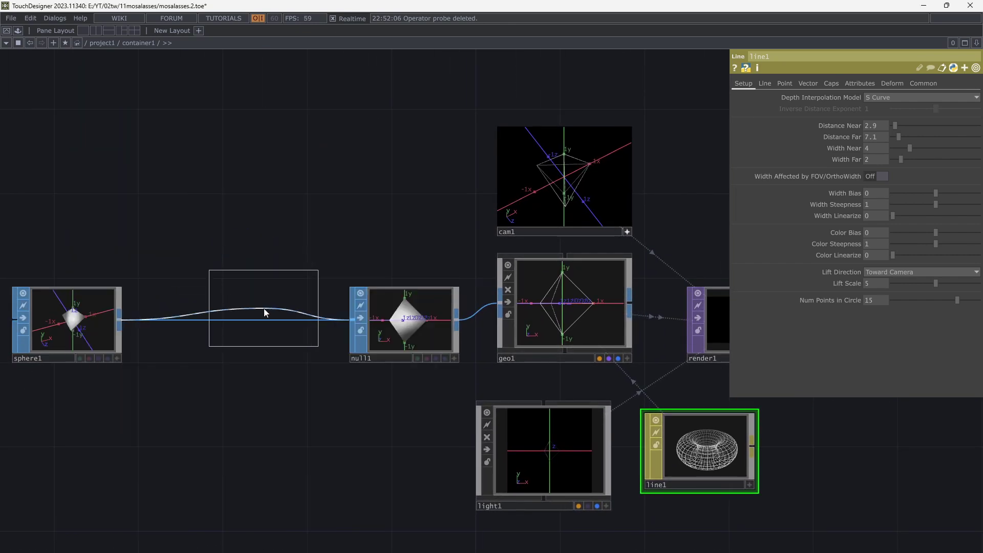
click(268, 313)
Set the Noise SOP's period to 9.69, amplitude to 3.23 and exponent to 2.38 while watching the render.
scroll(834, 310, up, 6)
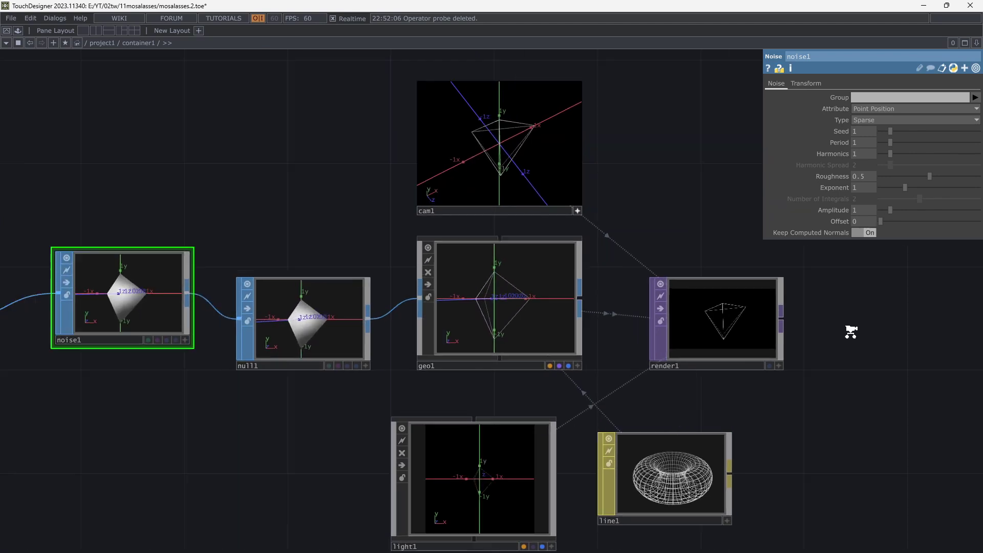
scroll(822, 341, up, 6)
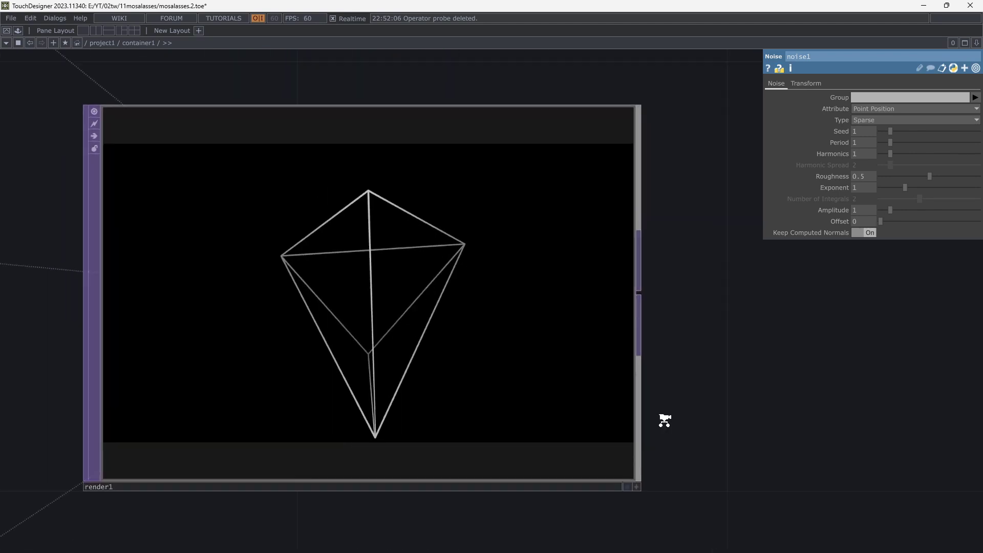
drag(891, 142, 975, 143)
drag(890, 210, 914, 205)
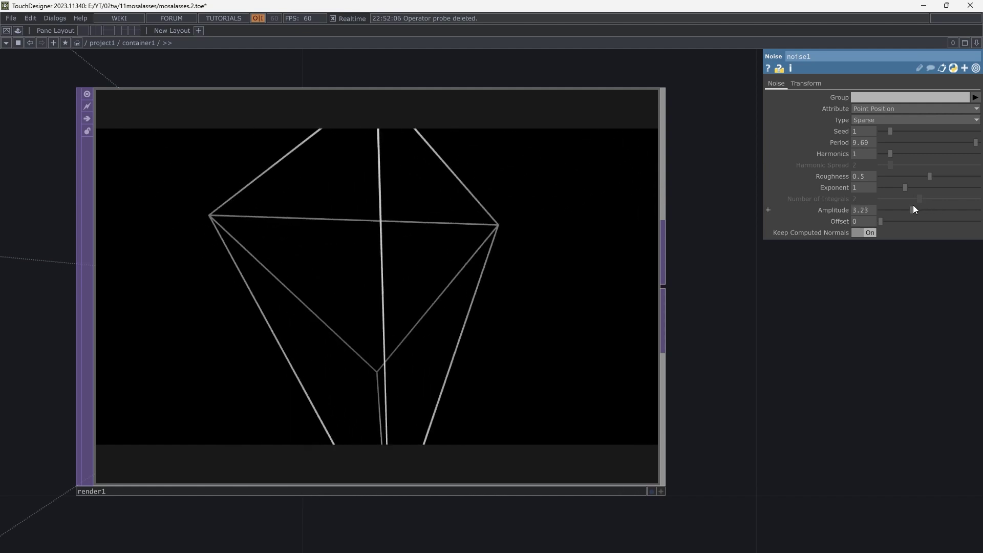
drag(900, 190, 929, 193)
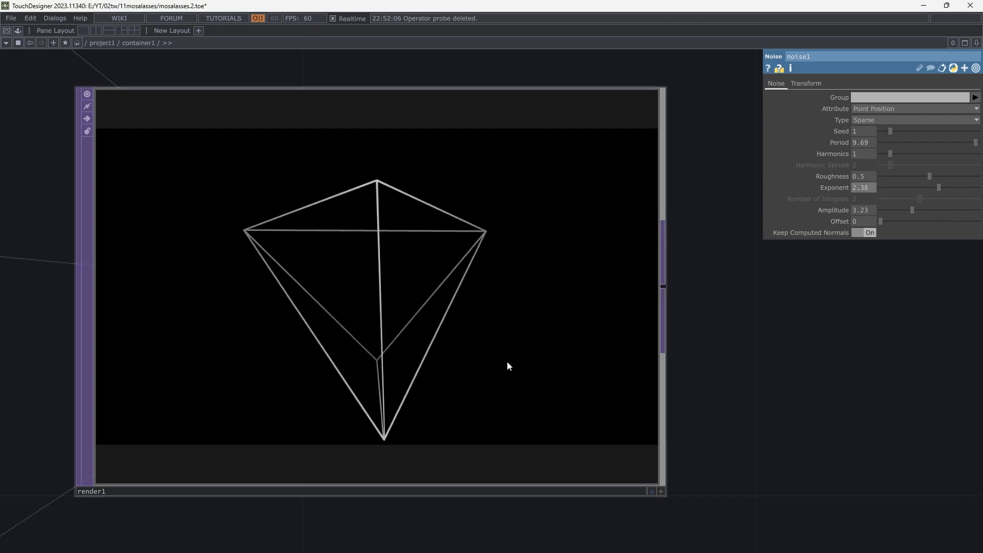
Append a Bloom TOP to the Render TOP's output.
scroll(490, 360, down, 5)
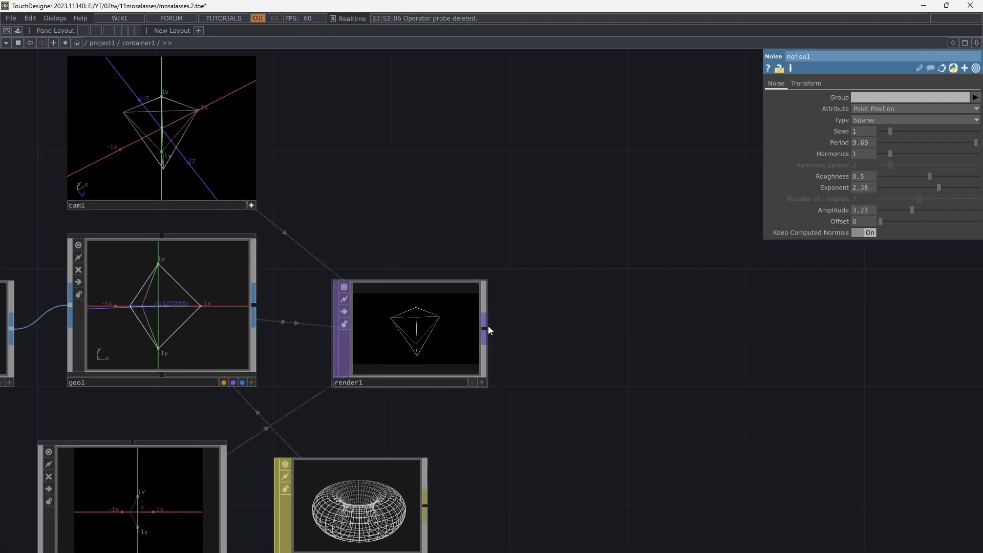
key(Tab)
text(blo)
click(348, 245)
click(622, 320)
Set the Bloom TOP's intensity to 1.42, minimum radius to 0.342 and maximum radius to 0.482.
scroll(639, 330, up, 6)
drag(879, 370, 793, 339)
mouse_move(929, 137)
mouse_down()
mouse_move(950, 136)
mouse_move(913, 148)
mouse_up()
drag(919, 158, 929, 157)
Append a Null TOP to the Bloom TOP's output.
scroll(823, 354, down, 5)
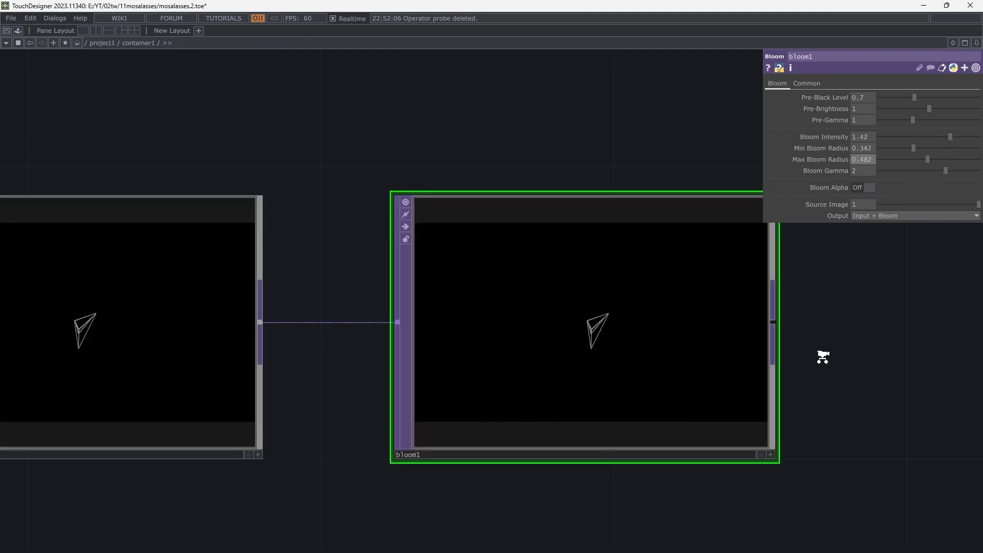
right_click(782, 329)
click(761, 281)
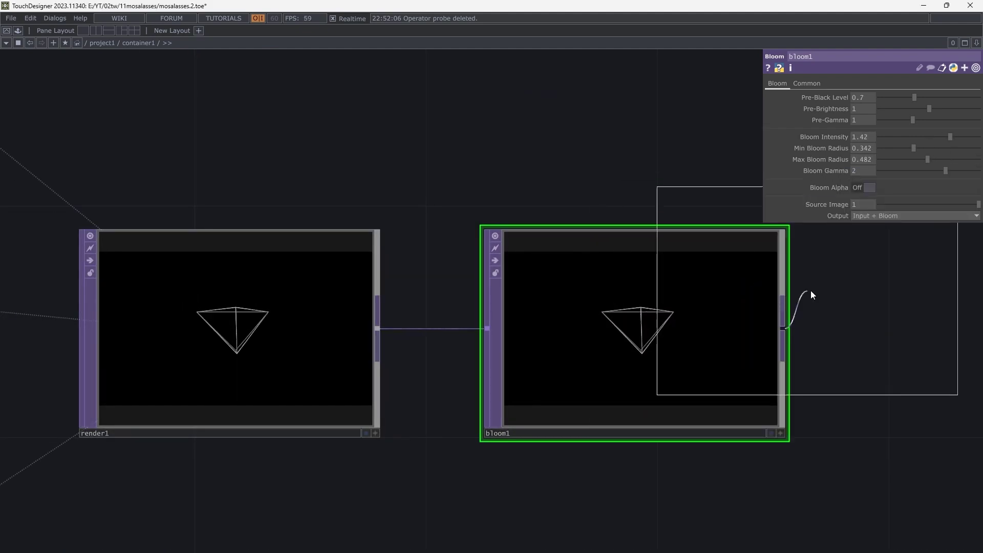
click(911, 328)
scroll(911, 329, down, 5)
drag(676, 306, 792, 304)
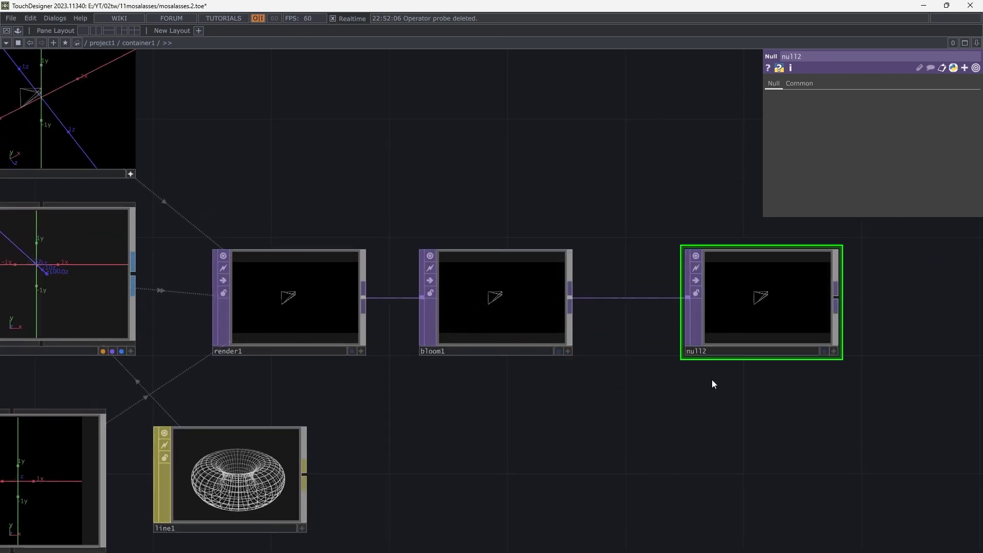
Deactivate the camera component's interactive viewer.
scroll(606, 410, down, 5)
drag(576, 373, 733, 392)
key(h)
drag(560, 217, 586, 215)
click(440, 247)
Place the particlesGpu component from the palette's Derivative tools in the empty area below the sphere chain.
drag(383, 471, 513, 362)
key(Tab)
click(235, 408)
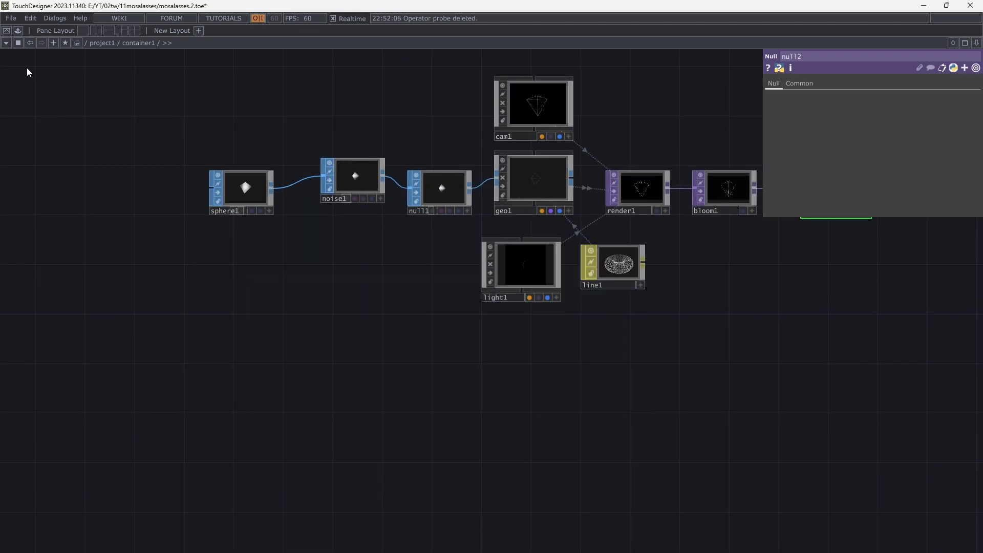
click(19, 32)
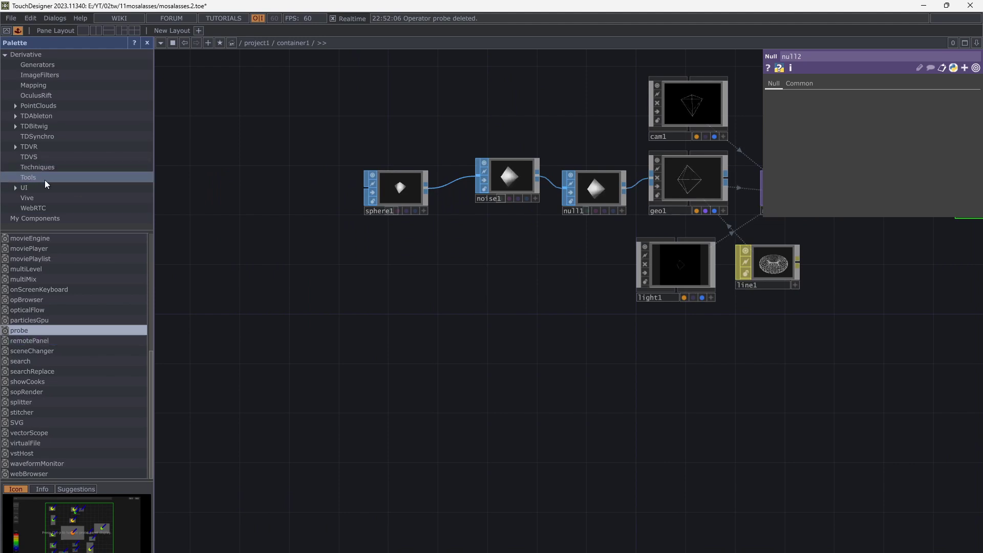
click(66, 322)
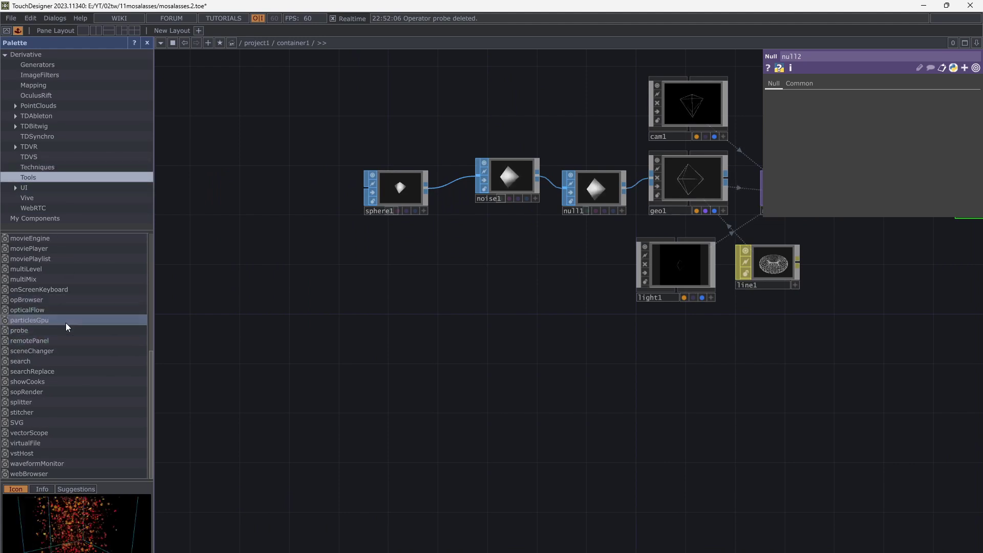
drag(46, 320, 363, 362)
drag(425, 385, 429, 383)
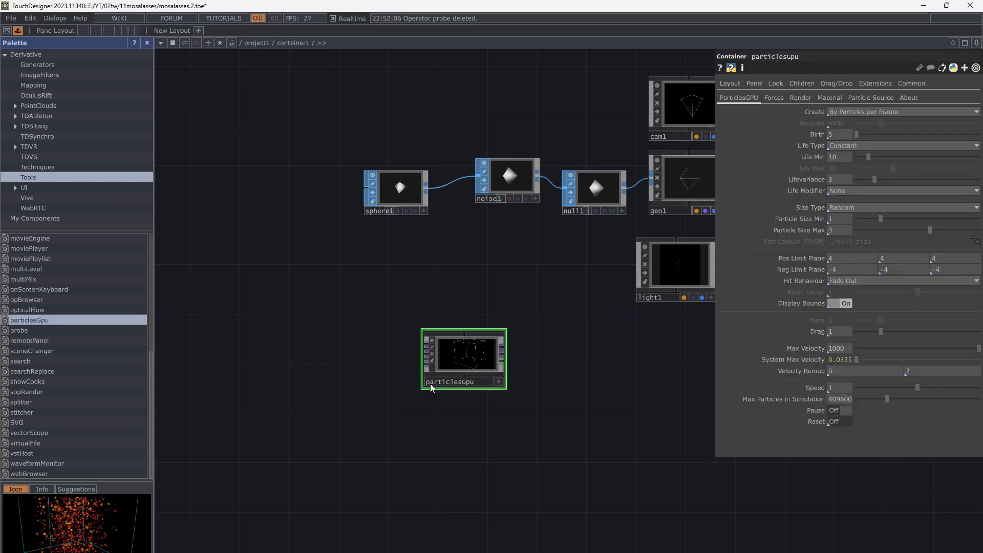
scroll(464, 369, up, 5)
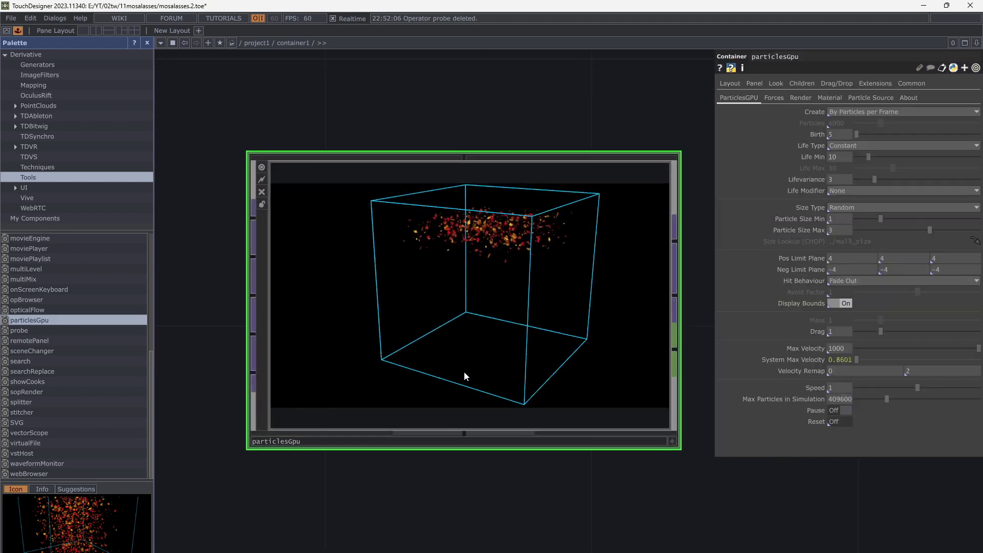
Add a Sphere SOP in the empty area to the left of the particlesGpu component.
scroll(464, 371, down, 5)
drag(540, 345, 381, 328)
drag(321, 328, 513, 336)
scroll(513, 342, up, 1)
scroll(513, 342, up, 2)
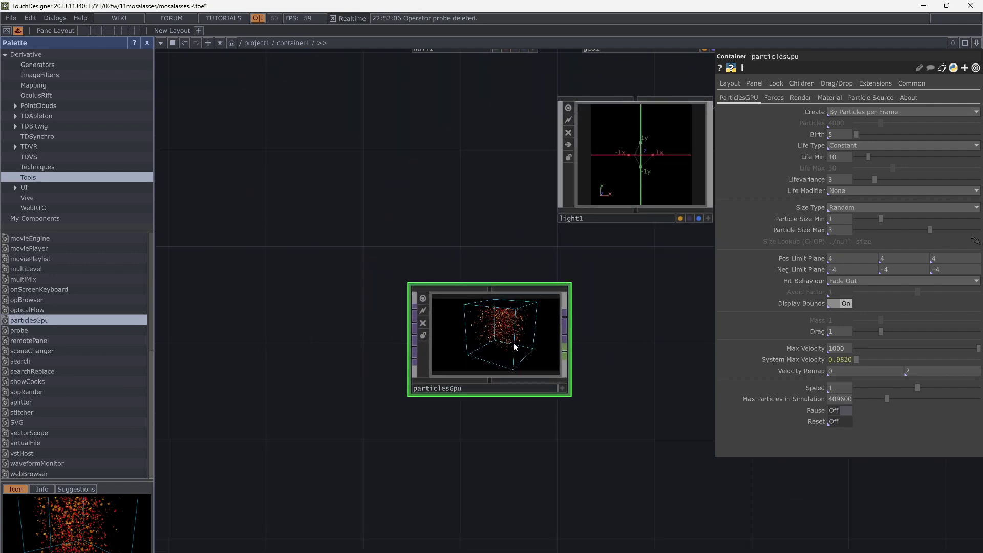
scroll(543, 351, up, 3)
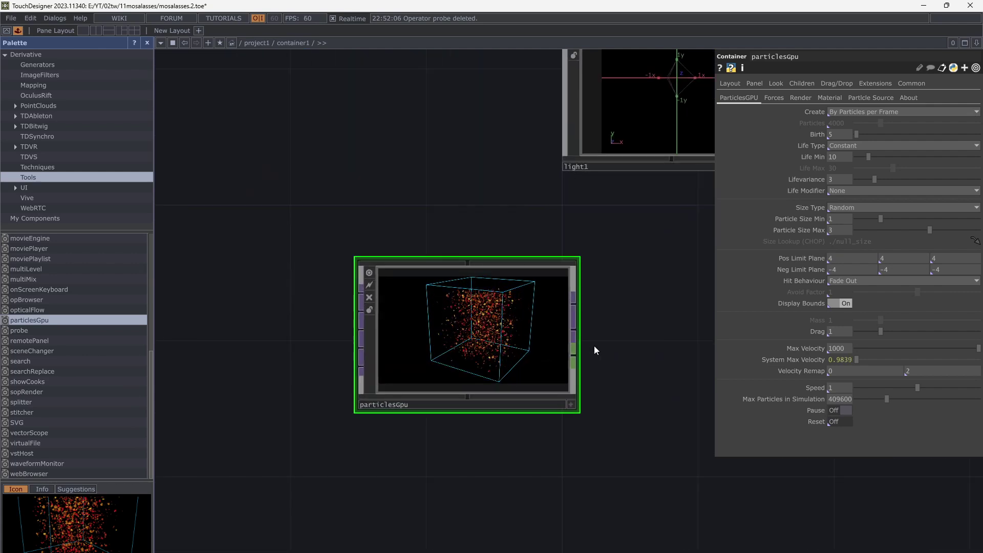
scroll(333, 404, down, 3)
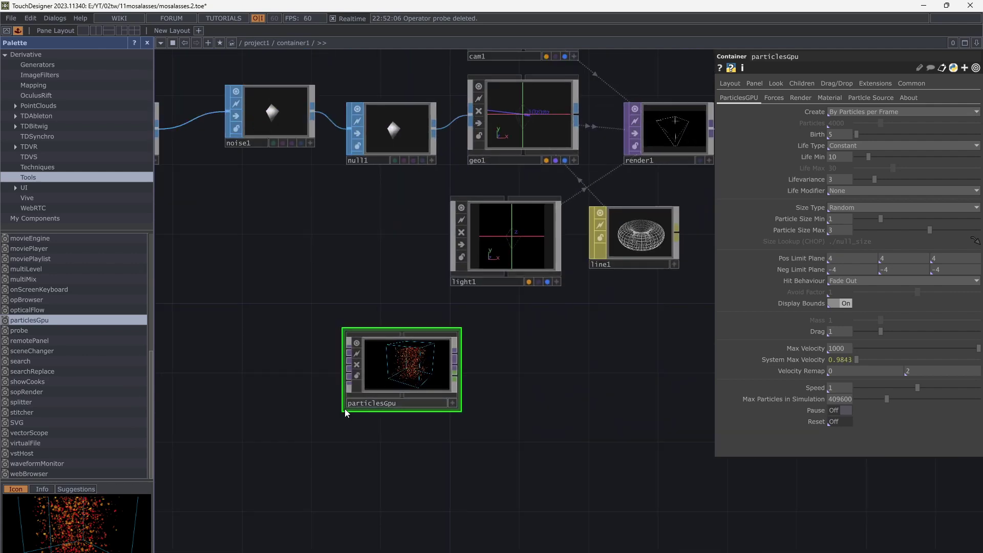
drag(366, 427, 474, 413)
drag(245, 390, 290, 379)
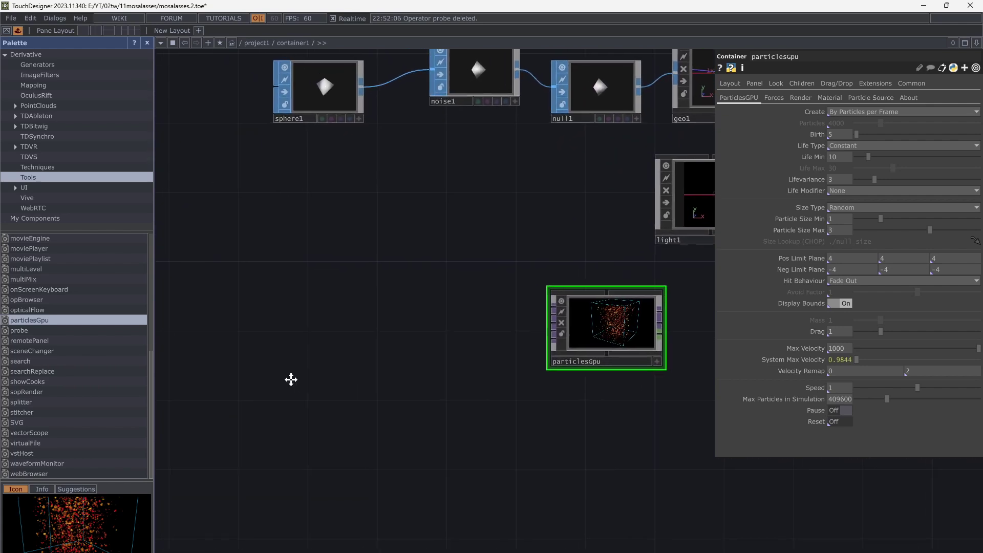
double_click(290, 379)
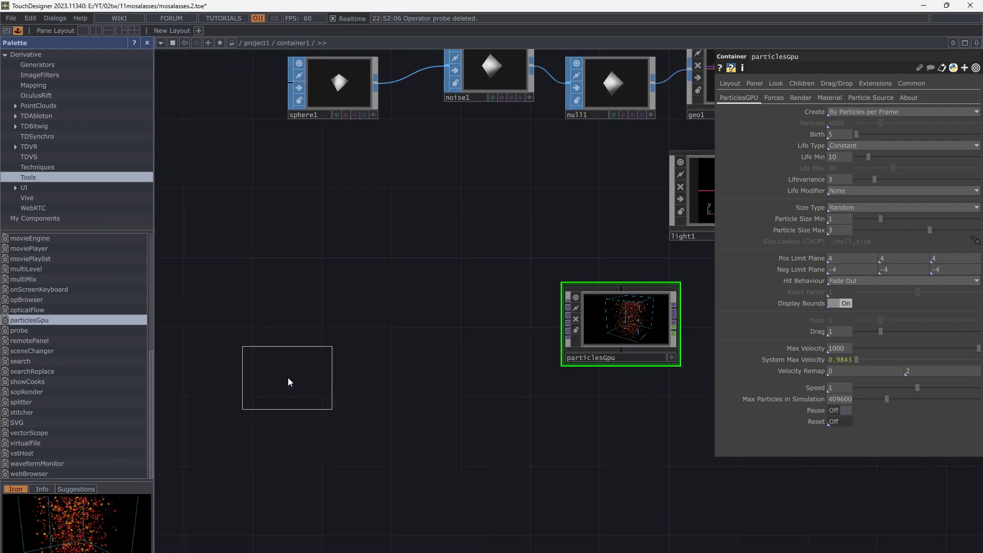
key(Tab)
click(197, 246)
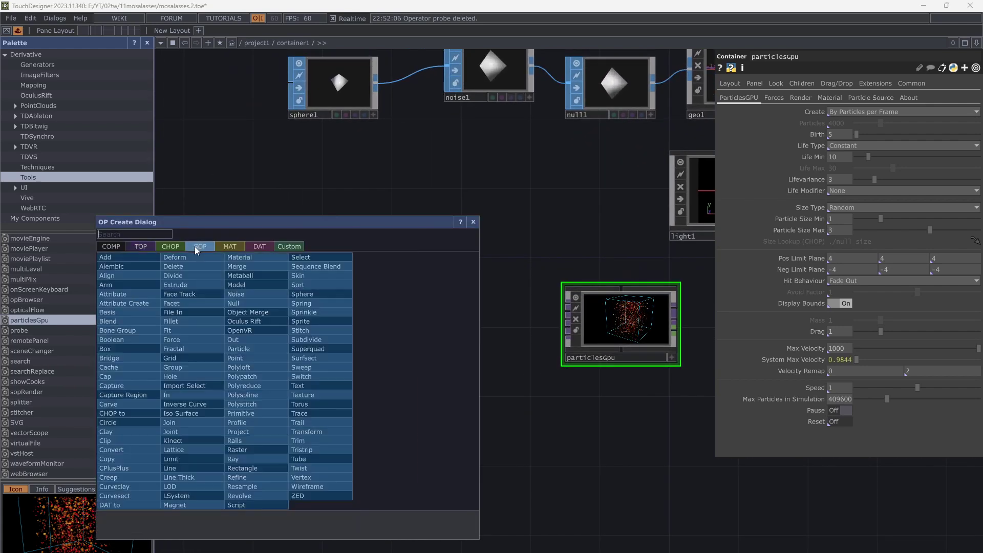
click(314, 292)
click(361, 364)
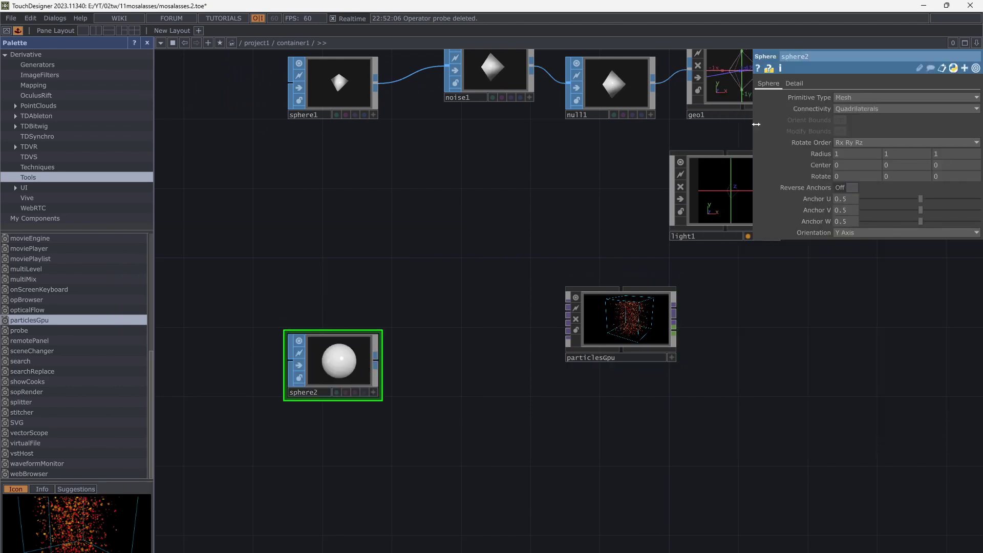
Reduce the new sphere's mesh detail to 6 rows and 5 columns.
click(795, 83)
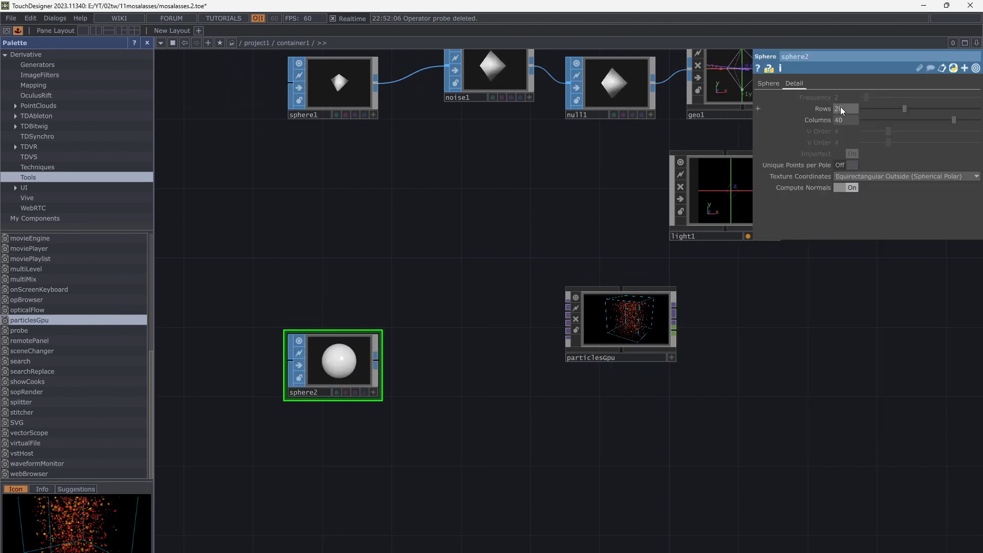
mouse_move(884, 110)
mouse_down()
mouse_move(868, 118)
mouse_move(870, 110)
mouse_up()
click(873, 110)
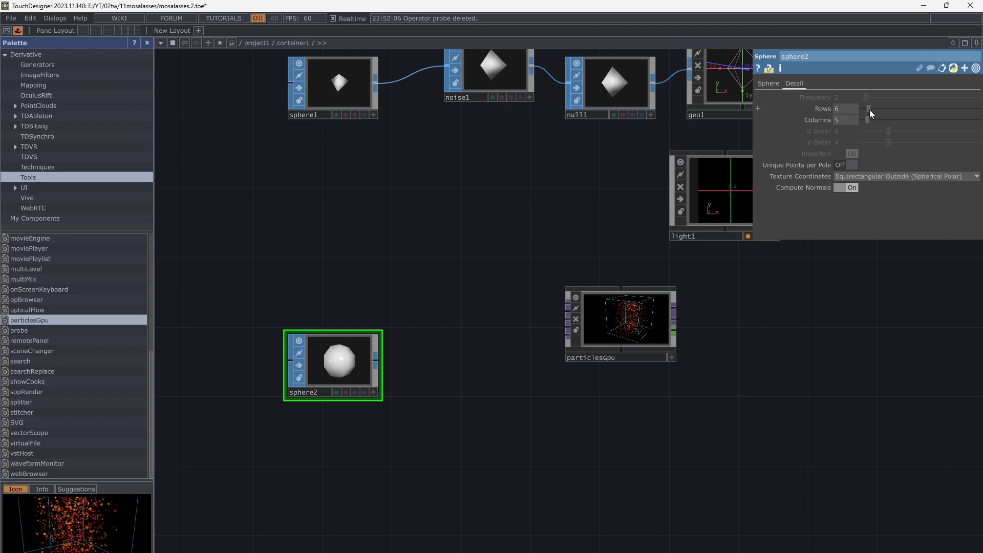
Append a SOP to CHOP to the output of the sphere2 node.
scroll(305, 384, up, 3)
scroll(477, 393, down, 3)
drag(398, 367, 295, 332)
scroll(659, 296, up, 5)
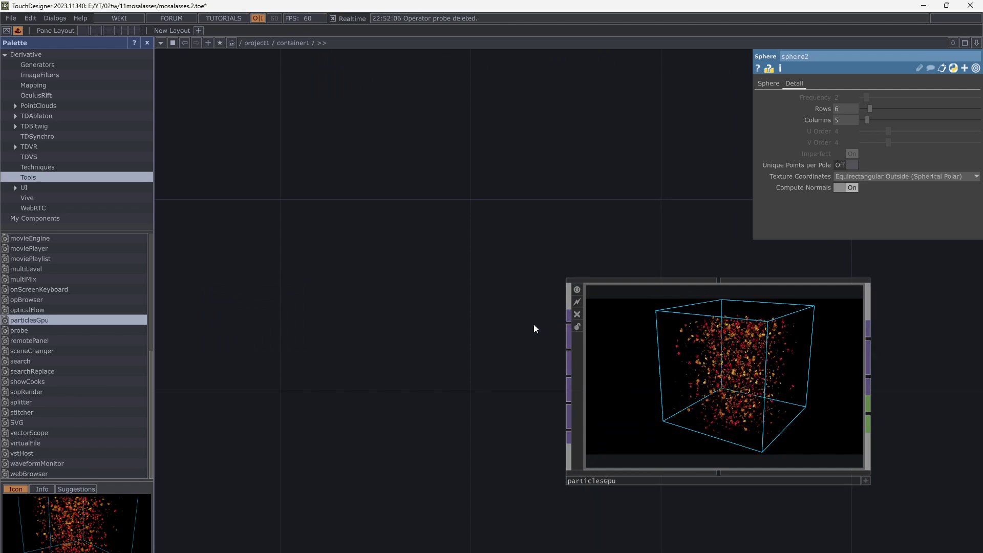
scroll(469, 339, down, 3)
drag(404, 355, 732, 320)
right_click(437, 302)
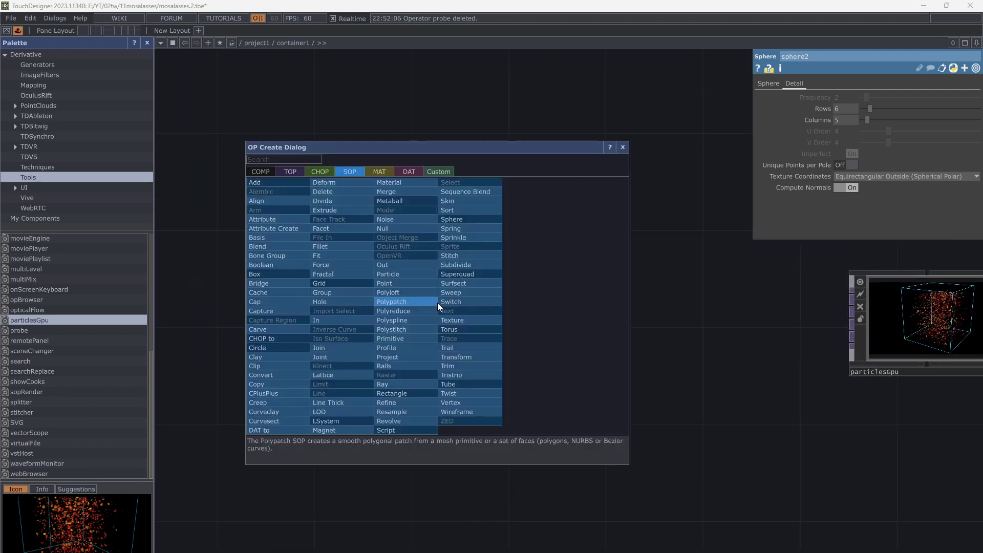
click(300, 172)
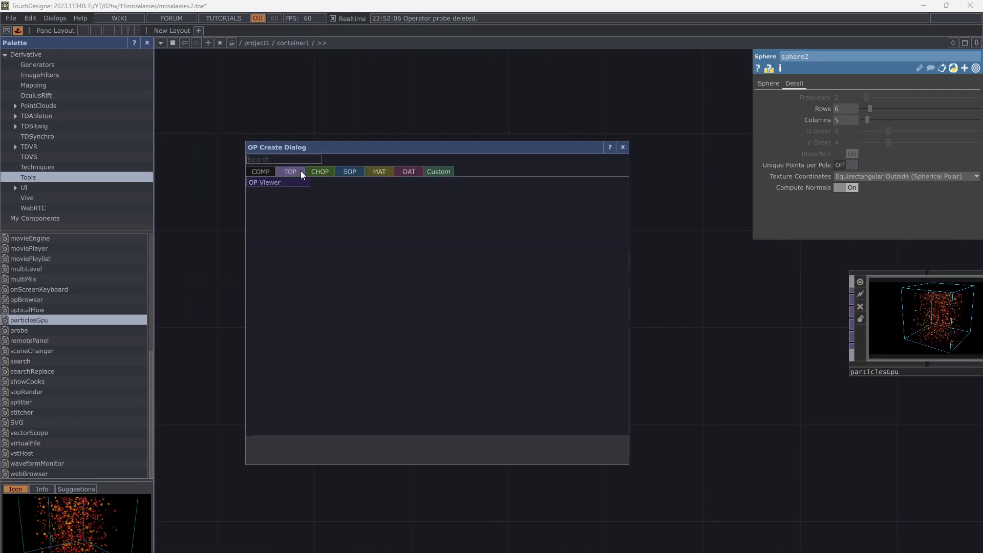
click(320, 171)
click(279, 192)
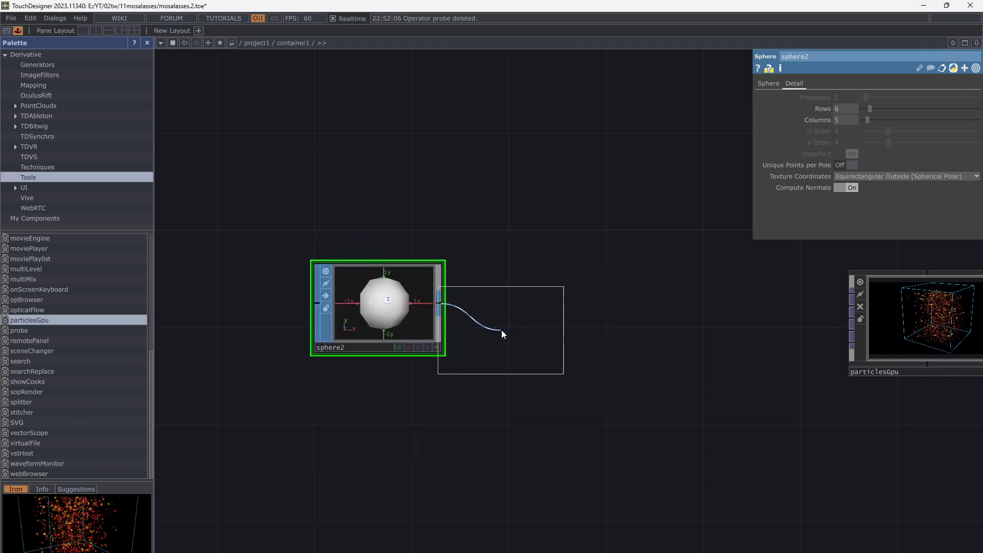
click(525, 315)
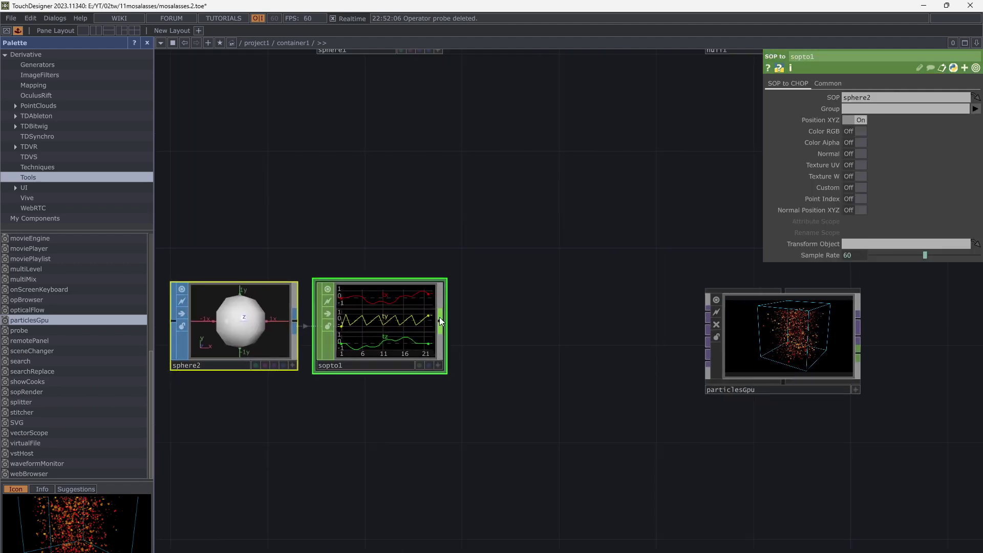
Move the sphere2 and sopto1 nodes slightly toward particlesGpu and append a CHOP to TOP to sopto1's output.
key(ctrl+c)
key(ctrl+v)
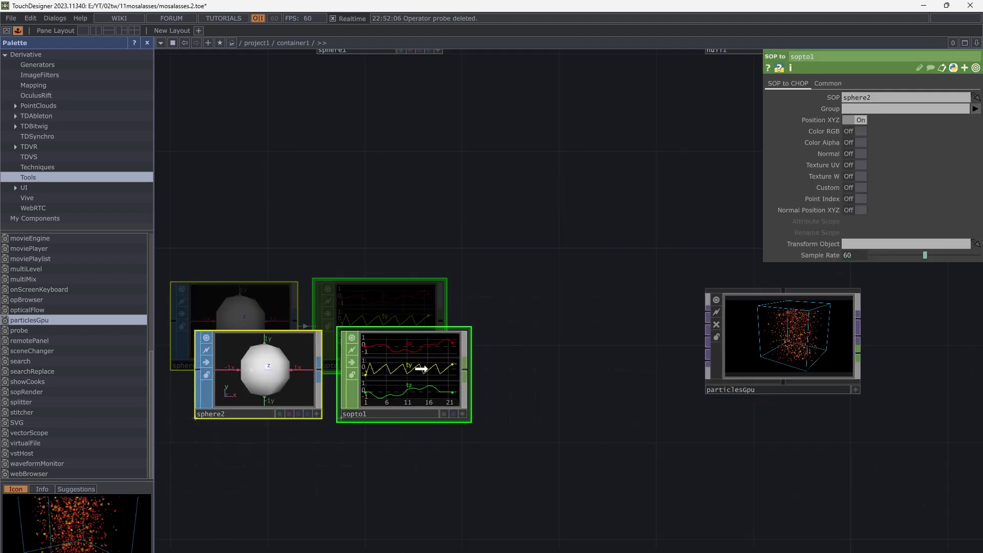
click(421, 369)
right_click(467, 343)
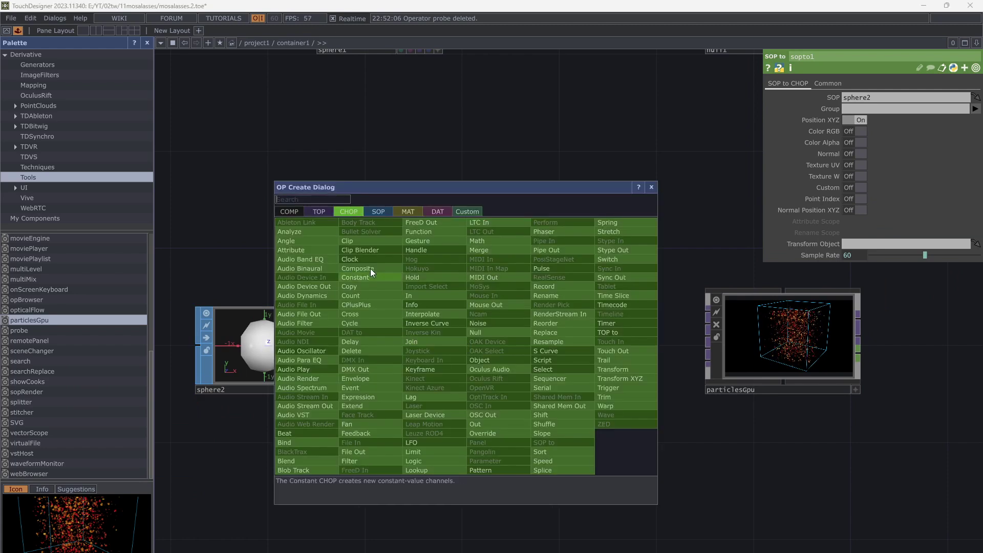
click(319, 211)
click(296, 222)
click(571, 355)
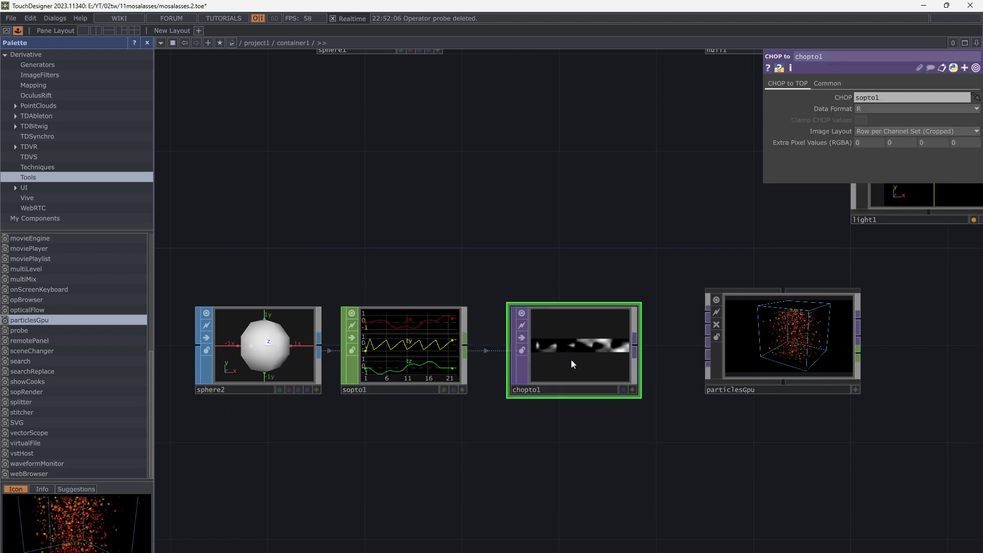
Set the CHOP to TOP's data format to RGB.
scroll(572, 363, up, 5)
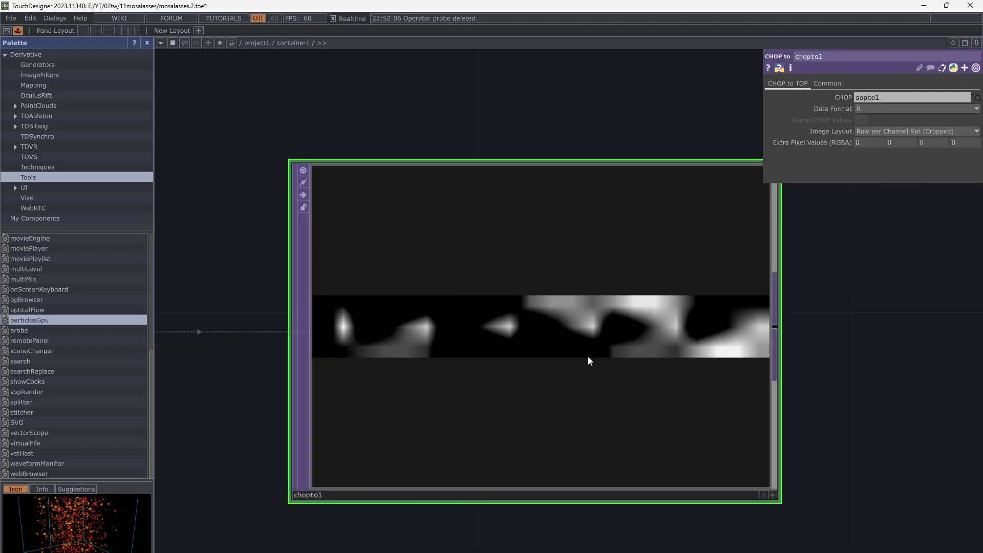
scroll(588, 356, down, 5)
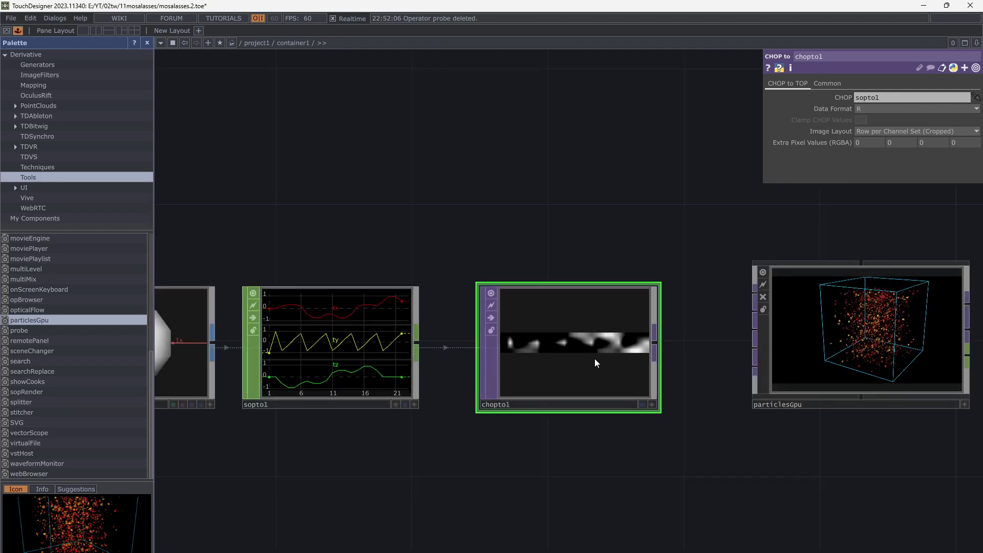
click(870, 112)
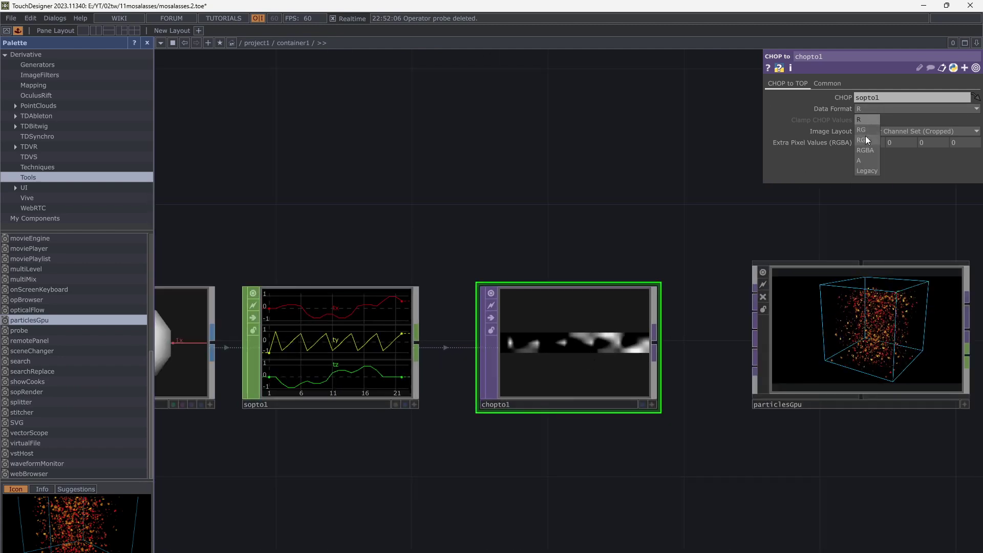
click(865, 136)
drag(466, 454, 429, 448)
scroll(487, 445, down, 3)
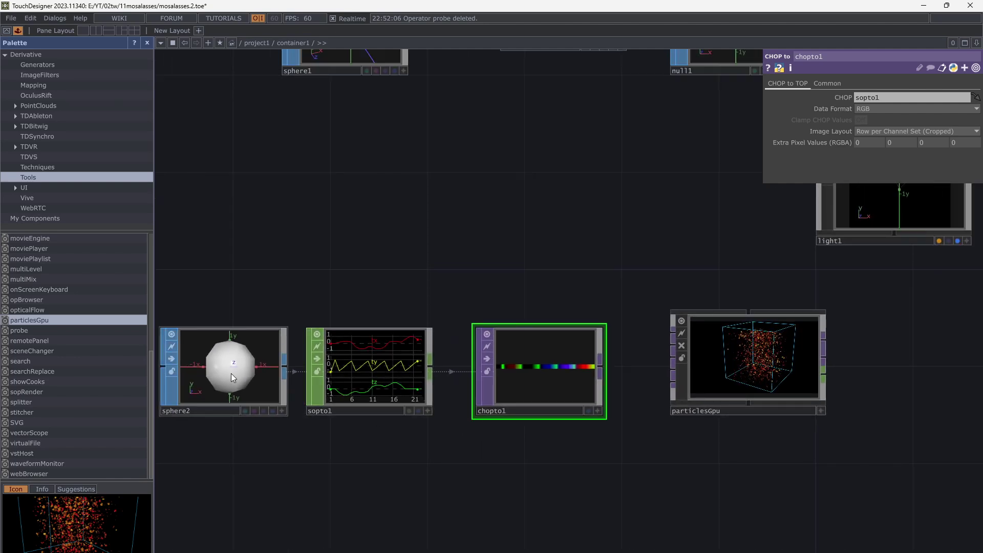
Lower sphere2's rows to 4 and connect the CHOP to TOP's output to the first input of particlesGpu.
click(233, 375)
drag(883, 106, 846, 110)
scroll(634, 432, up, 2)
drag(634, 366, 544, 315)
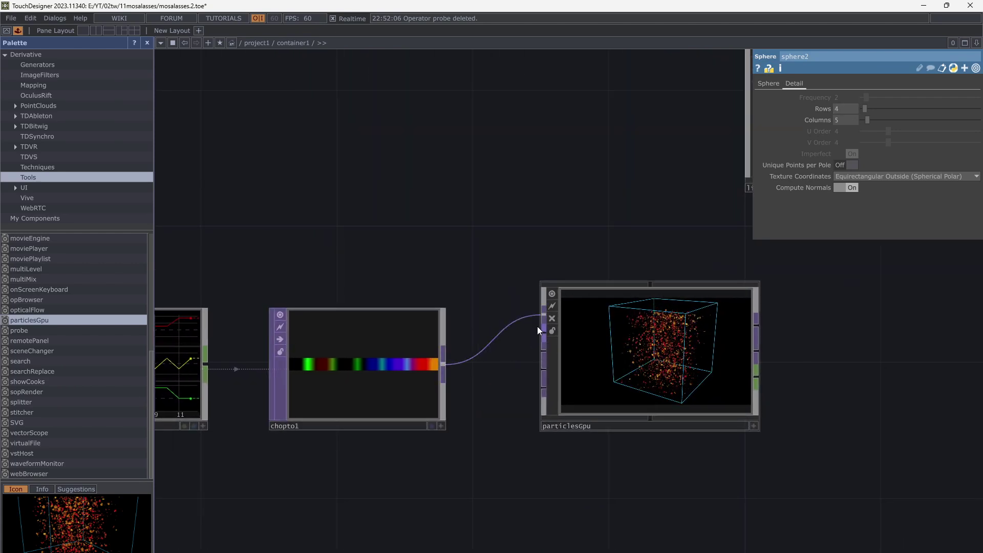
Examine the particle emission in the particlesGpu viewer and the render and bloom chain beside it.
scroll(720, 351, up, 4)
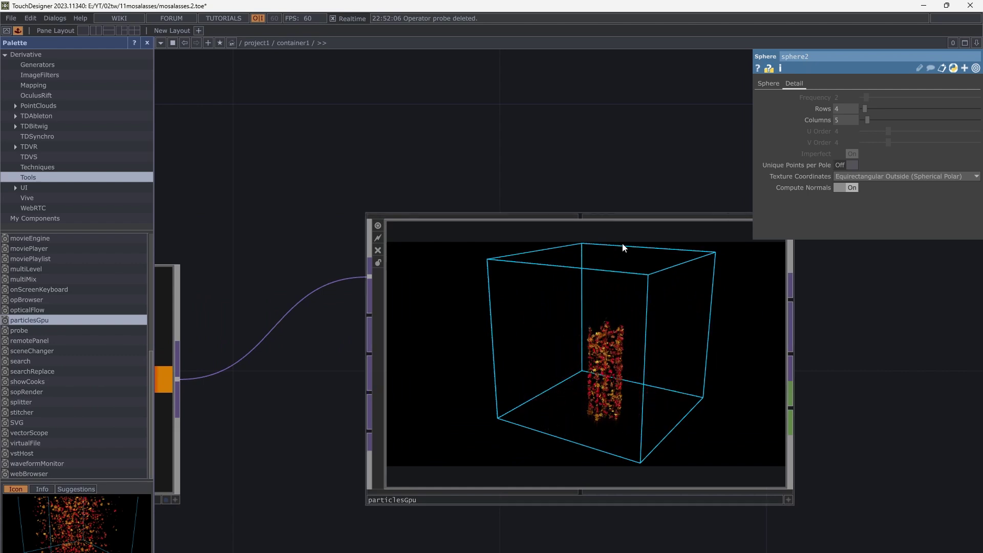
scroll(632, 271, down, 3)
drag(568, 251, 459, 287)
scroll(641, 302, down, 3)
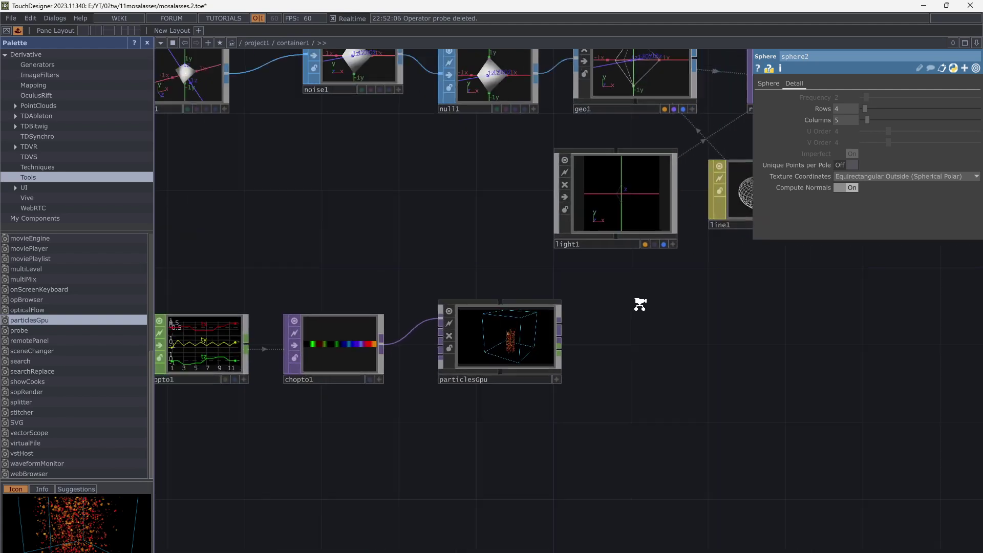
drag(666, 311, 578, 343)
drag(748, 219, 649, 255)
scroll(651, 256, down, 3)
drag(713, 281, 589, 301)
drag(670, 213, 535, 287)
scroll(581, 364, up, 4)
Set the particlesGpu material to Phong and its texture to Custom, with null2 as the particle texture map.
click(380, 379)
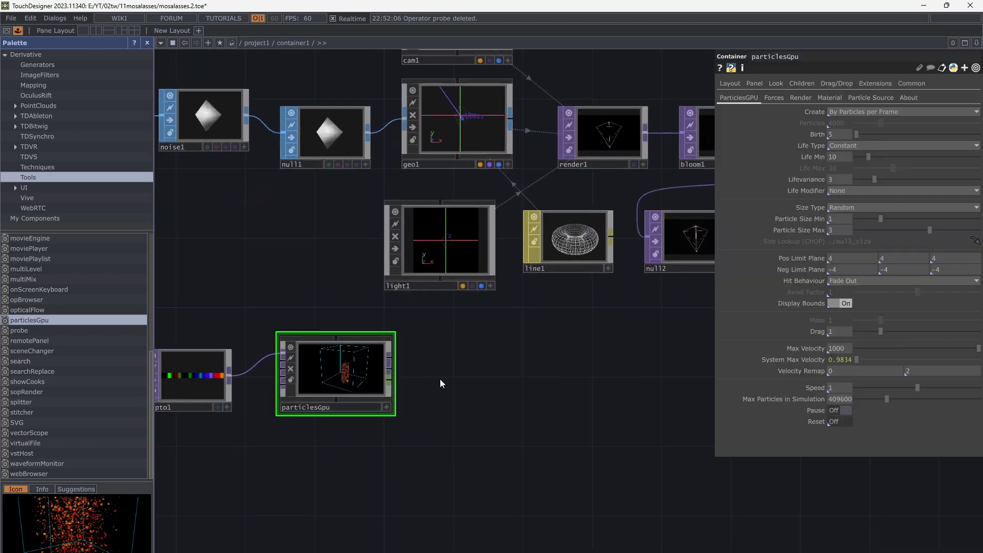
click(829, 97)
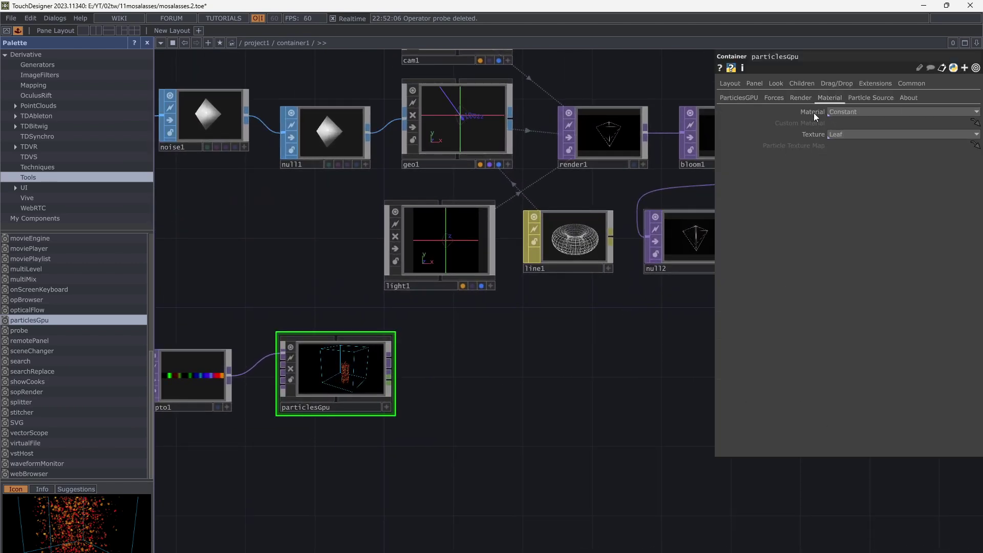
click(899, 111)
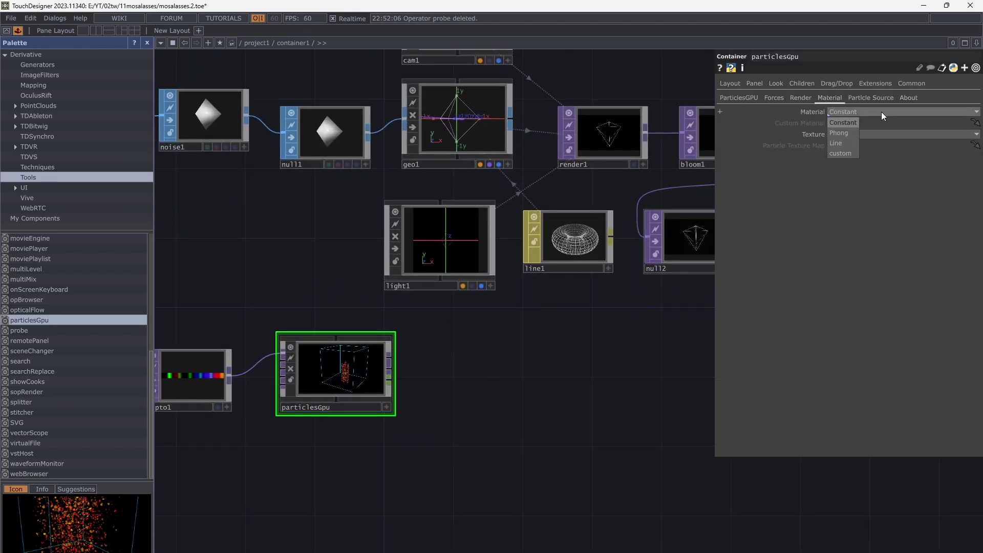
click(840, 132)
click(840, 133)
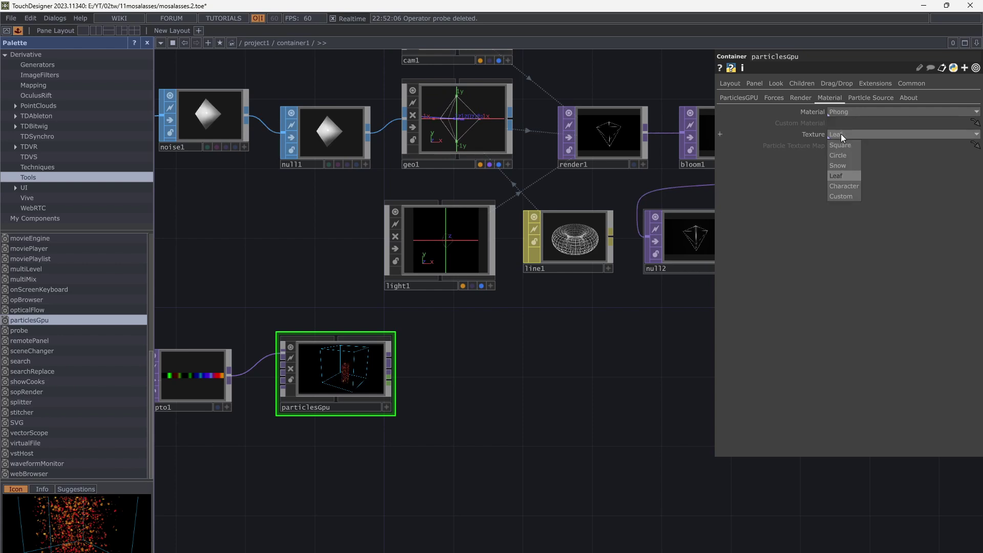
click(846, 197)
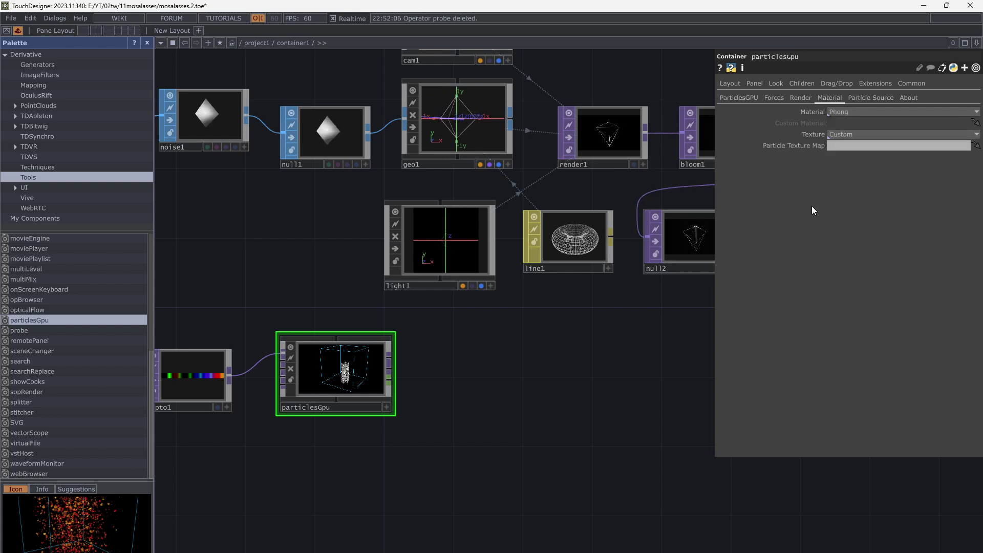
drag(686, 244, 848, 146)
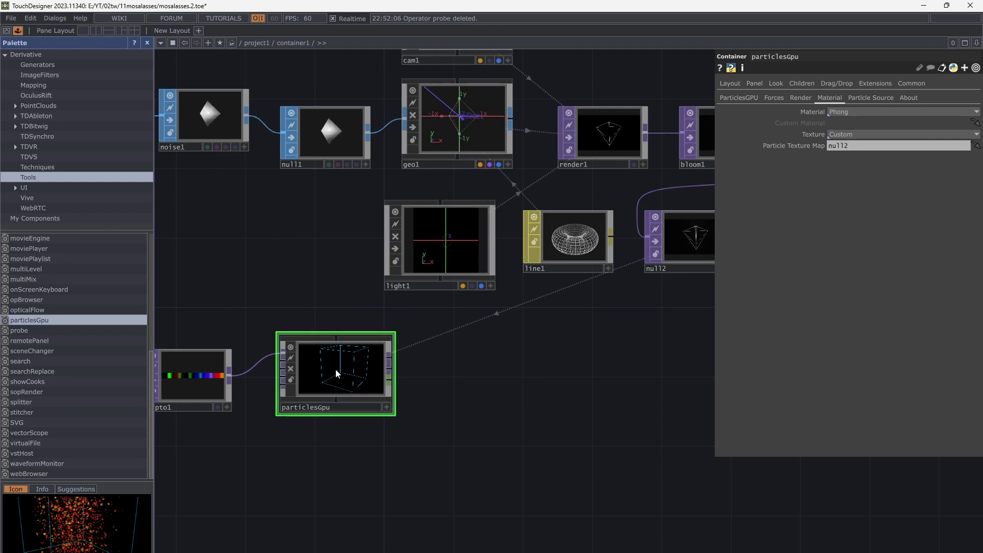
Set the maximum particle size of particlesGpu to 30 and inspect the textured particles up close.
scroll(336, 370, up, 3)
scroll(335, 370, down, 2)
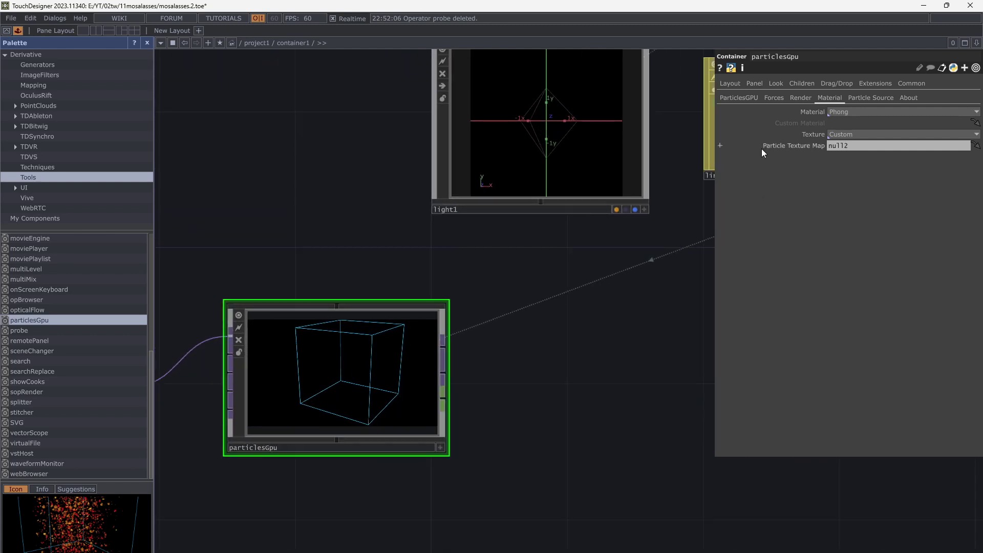
click(740, 97)
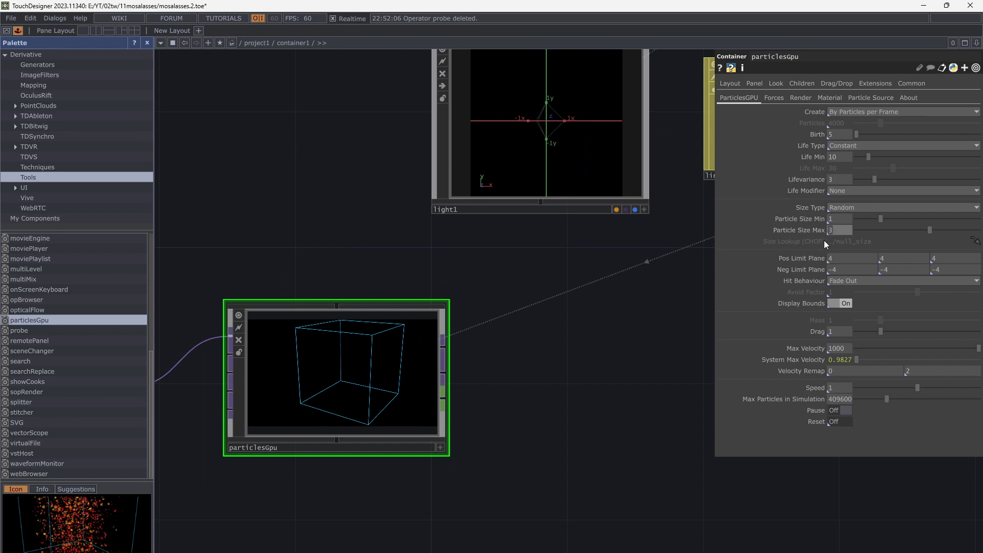
text(30)
click(836, 220)
scroll(361, 388, up, 6)
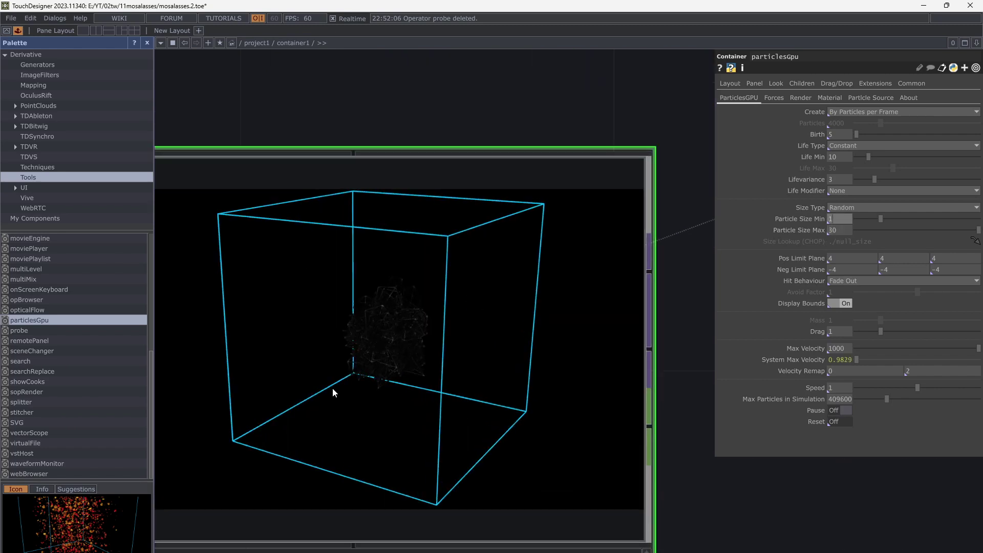
scroll(361, 373, up, 5)
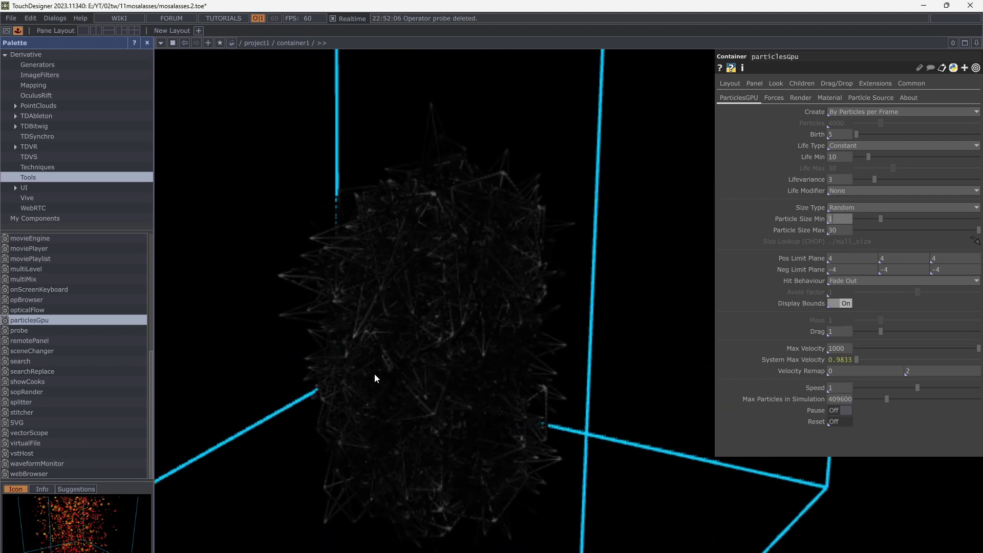
scroll(389, 368, down, 5)
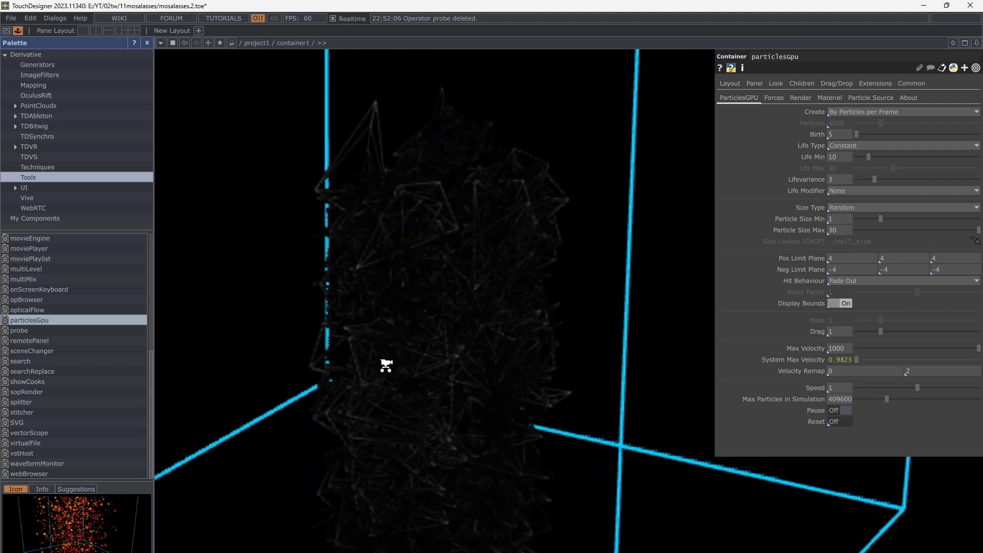
Turn off the display of the bounds in particlesGpu.
scroll(396, 346, down, 5)
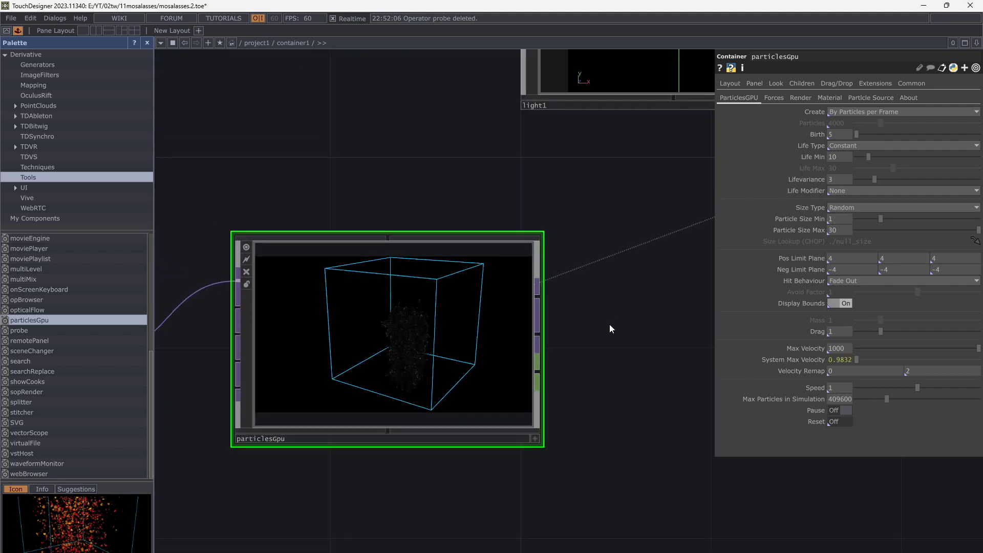
click(835, 305)
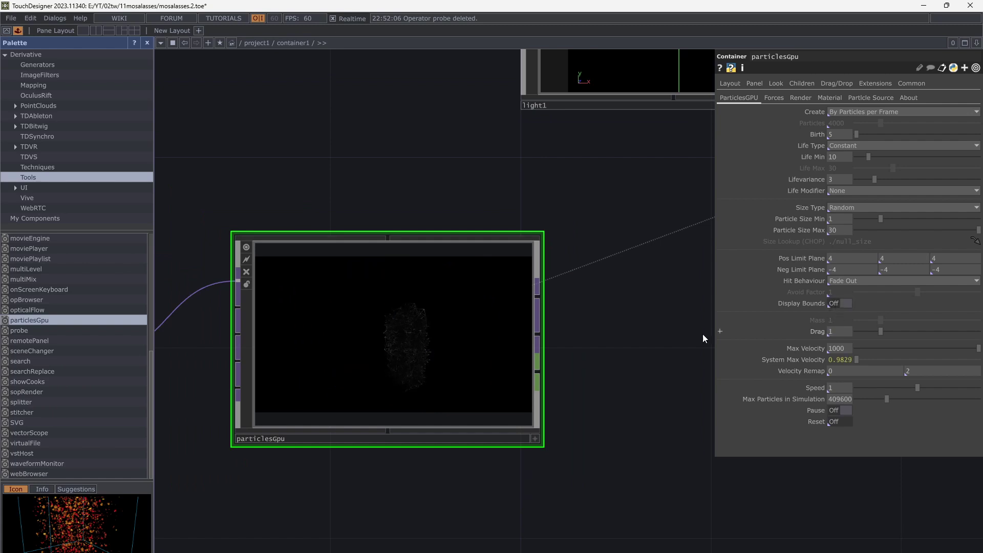
scroll(386, 382, up, 3)
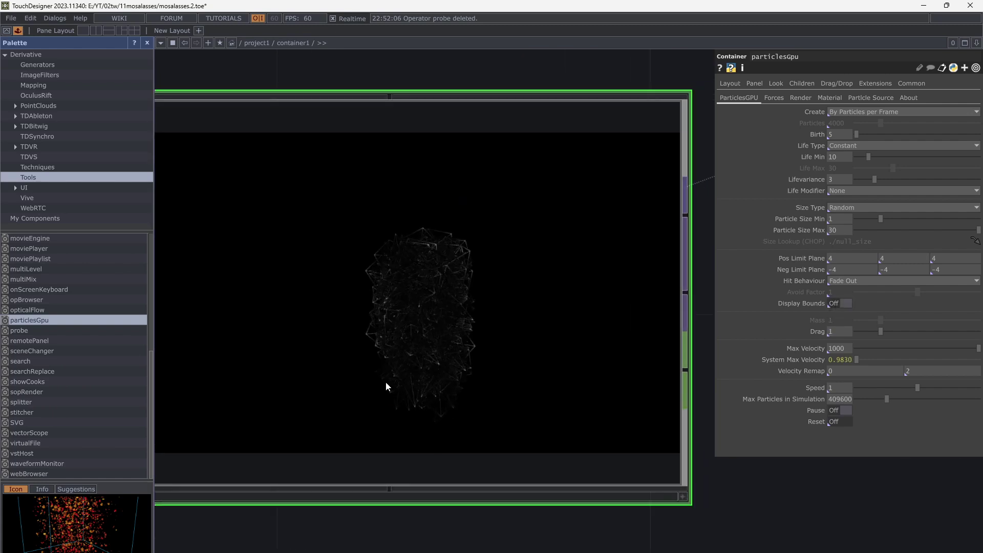
Set the initial, external, wind and turbulence force magnitudes of particlesGpu to 0.
click(776, 98)
click(857, 124)
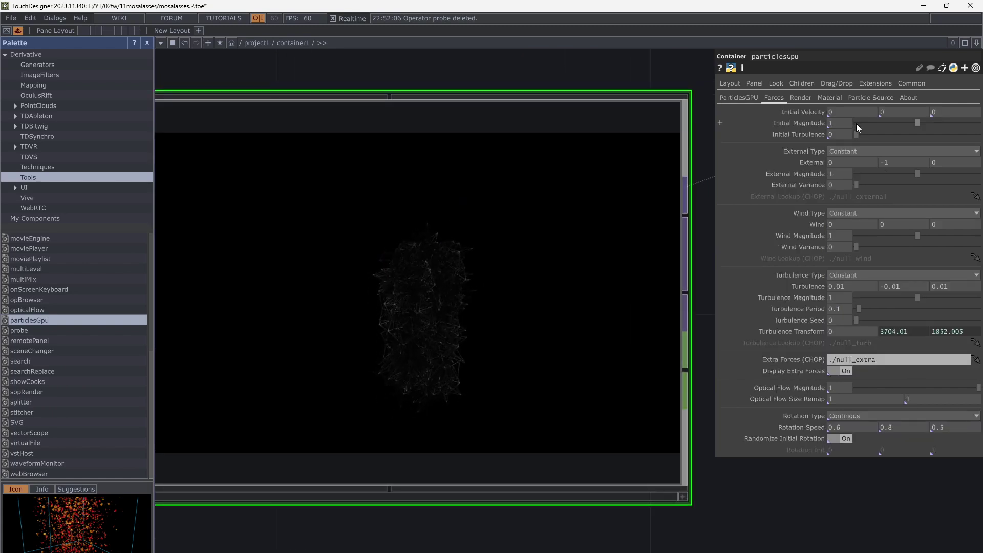
click(858, 174)
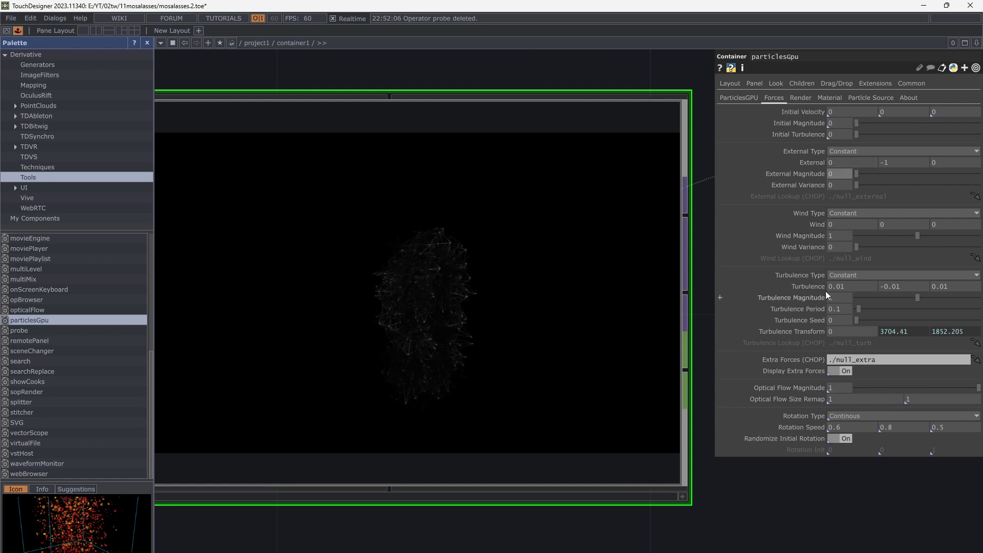
click(857, 235)
click(856, 298)
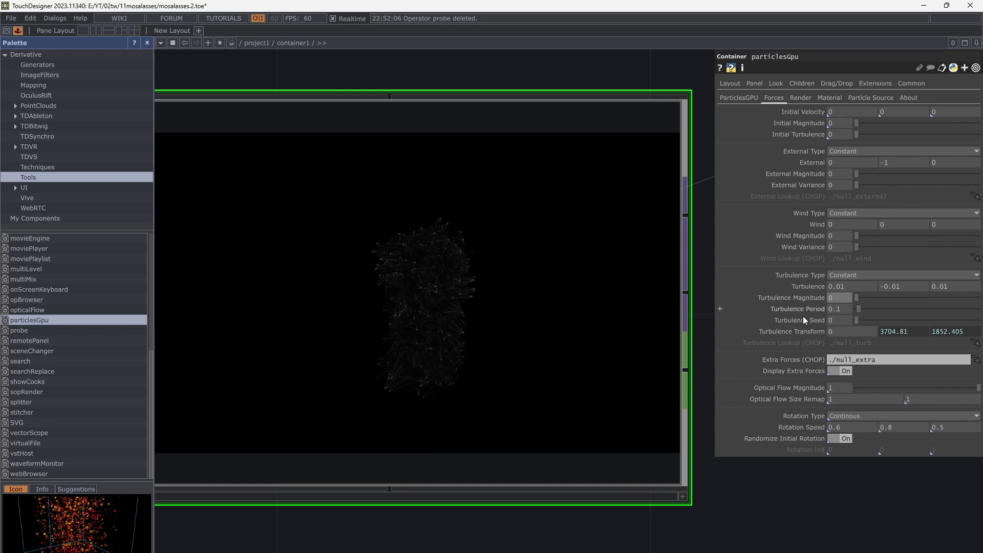
scroll(414, 324, up, 3)
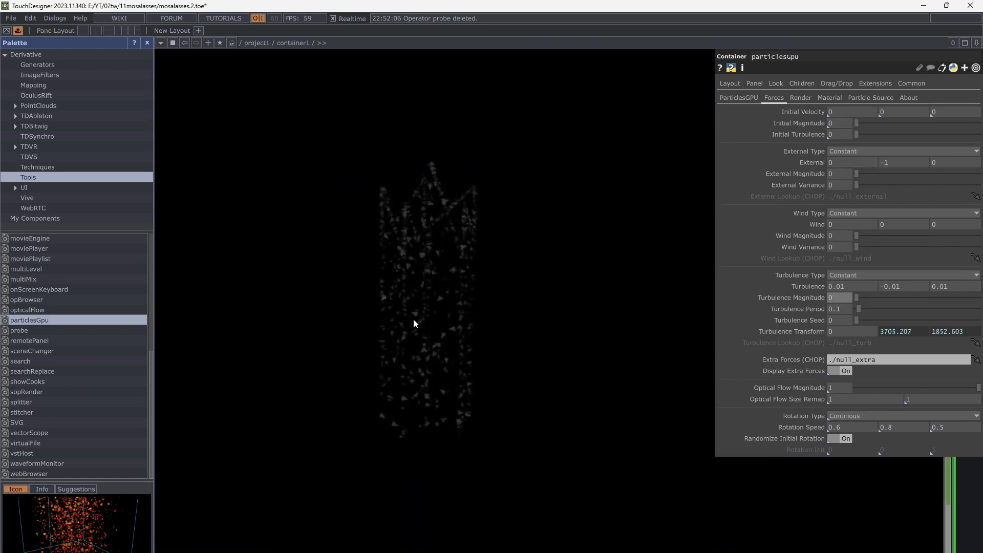
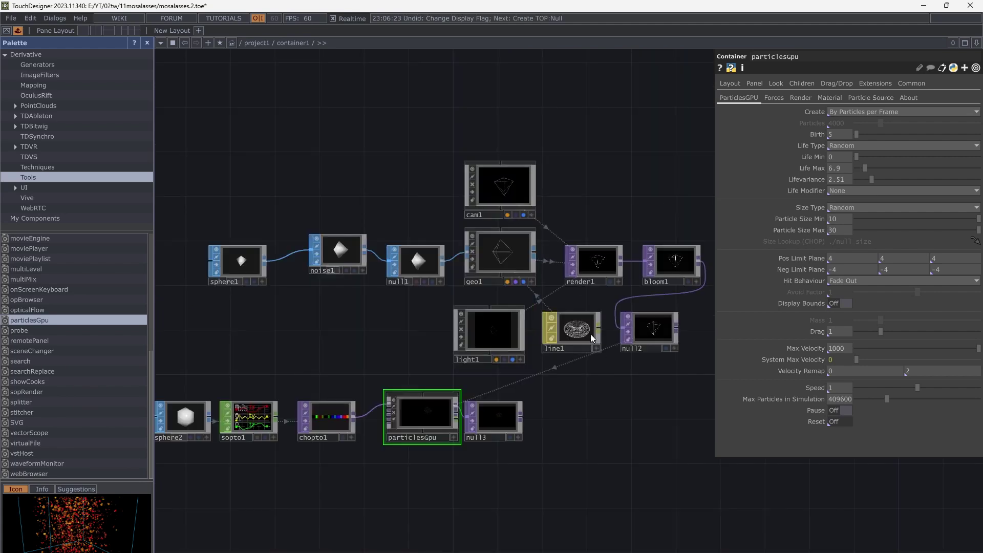
Set the line far color of line1 to white (1, 1, 1) and inspect the particles up close.
click(589, 334)
click(931, 110)
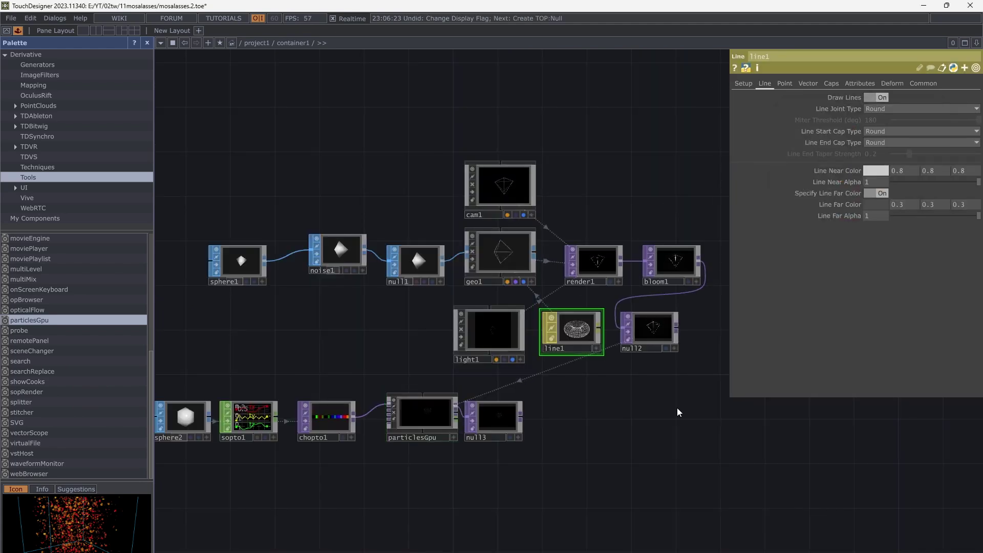
click(518, 425)
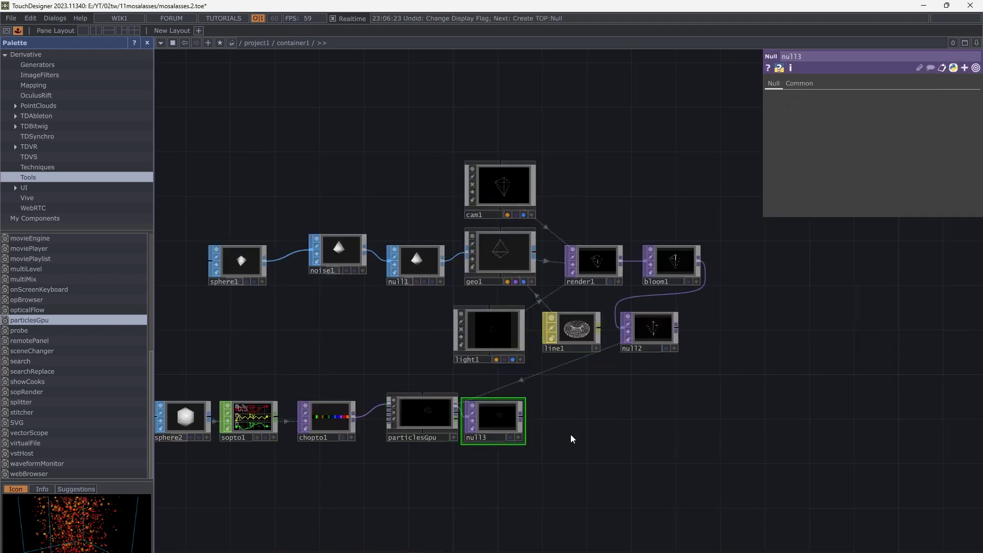
scroll(430, 415, up, 8)
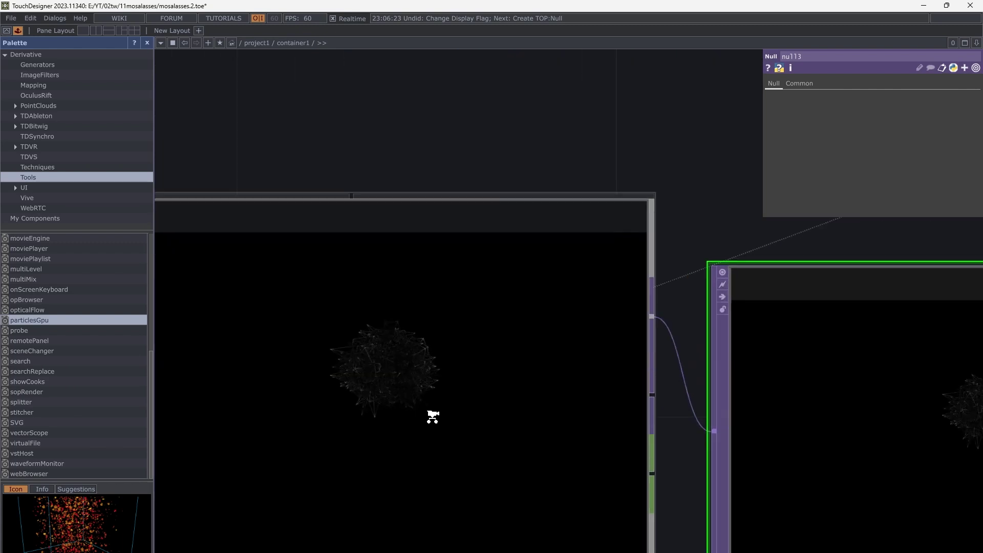
scroll(431, 412, down, 8)
click(706, 252)
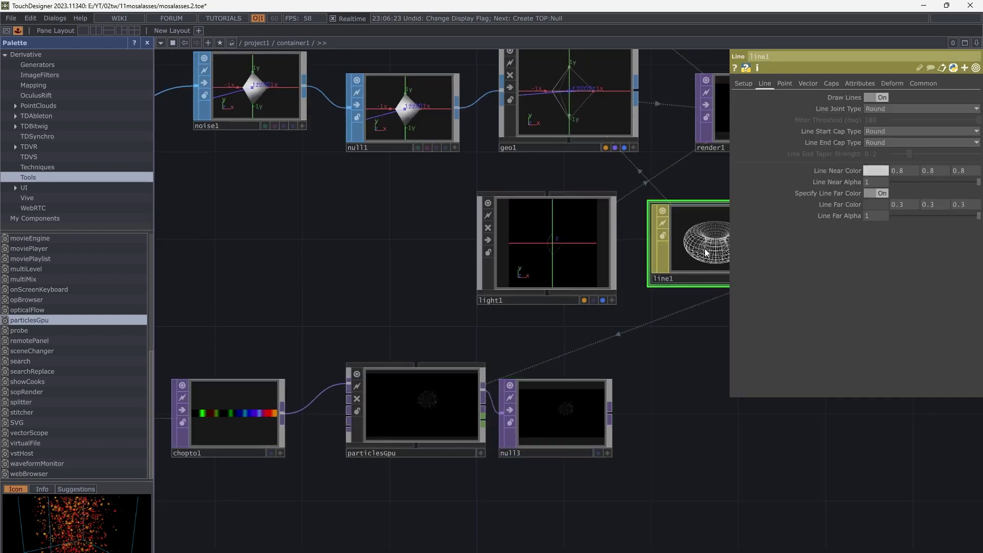
click(869, 205)
drag(868, 201, 939, 197)
click(938, 110)
drag(727, 351, 500, 416)
scroll(268, 408, up, 10)
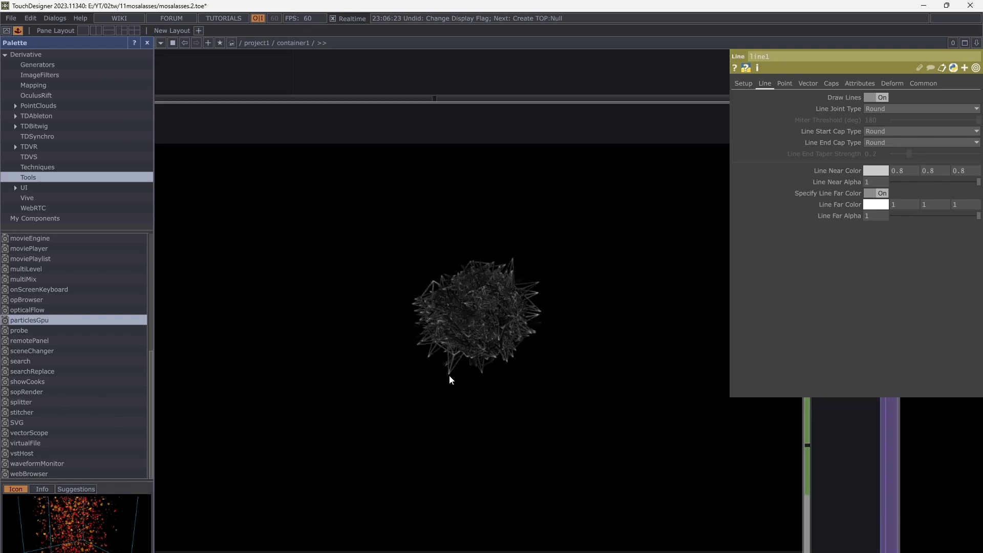
scroll(449, 376, down, 5)
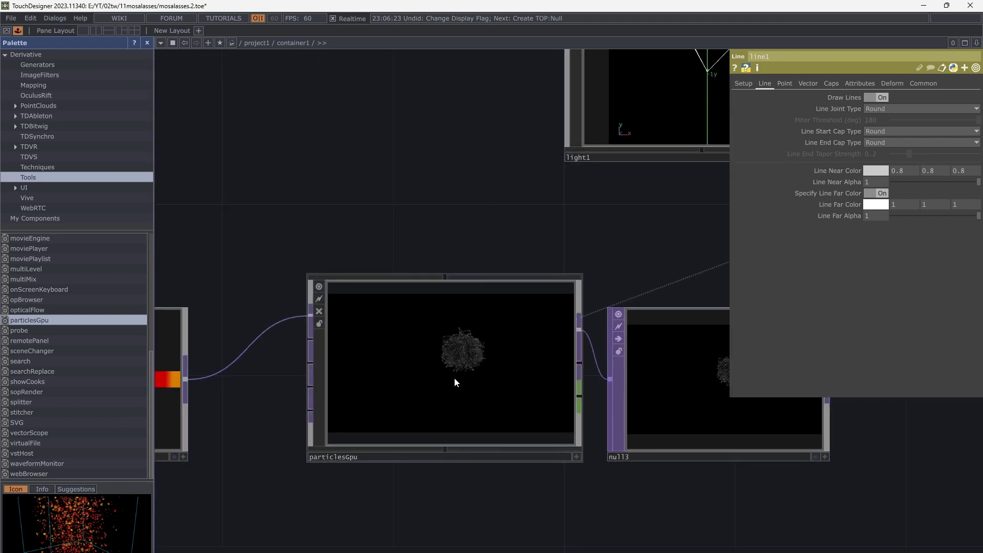
scroll(424, 367, down, 2)
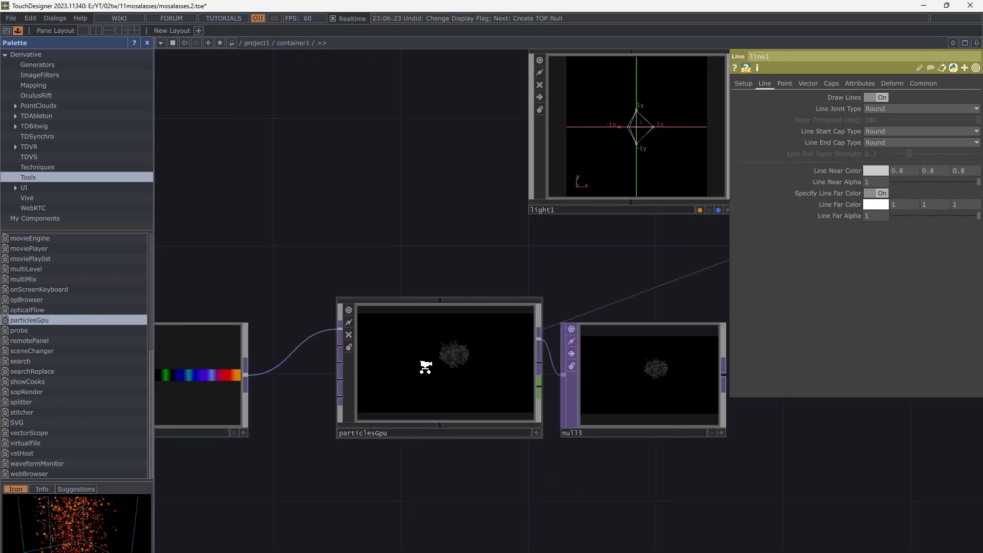
scroll(424, 367, down, 6)
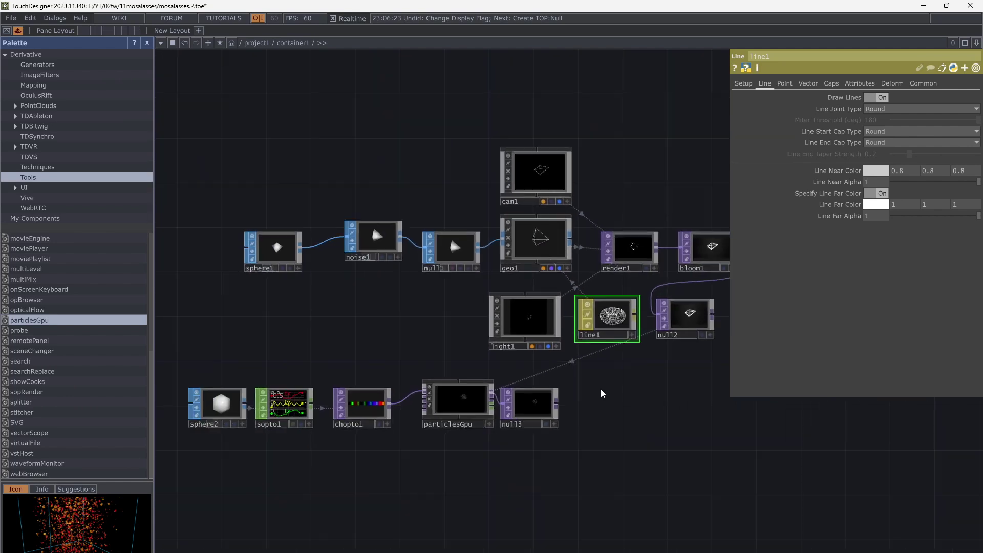
Adjust noise1 to a period of 9.48, roughness of 0.026, exponent of 0.71 and amplitude of 3.75.
mouse_move(620, 397)
mouse_down()
mouse_move(593, 399)
mouse_move(601, 400)
mouse_up()
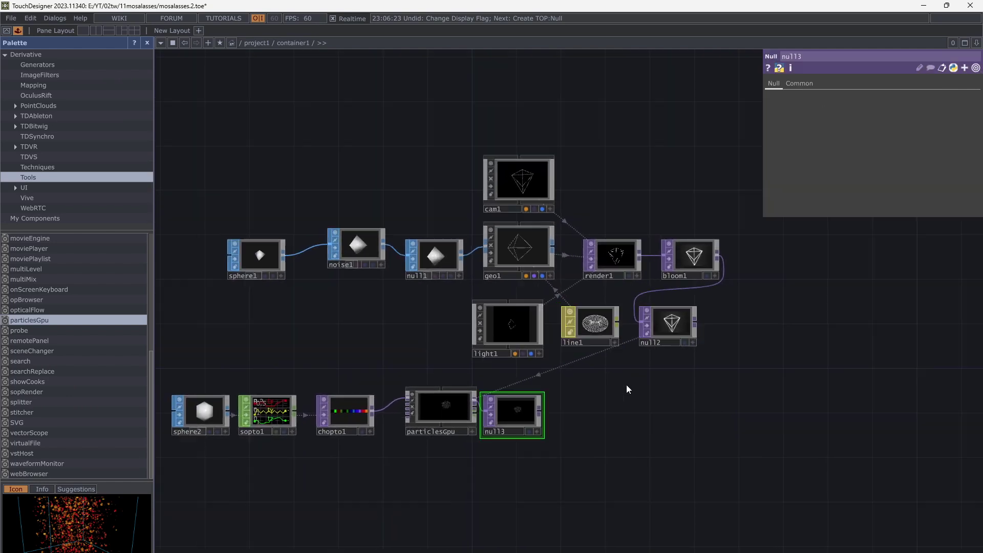
click(356, 250)
scroll(341, 228, up, 5)
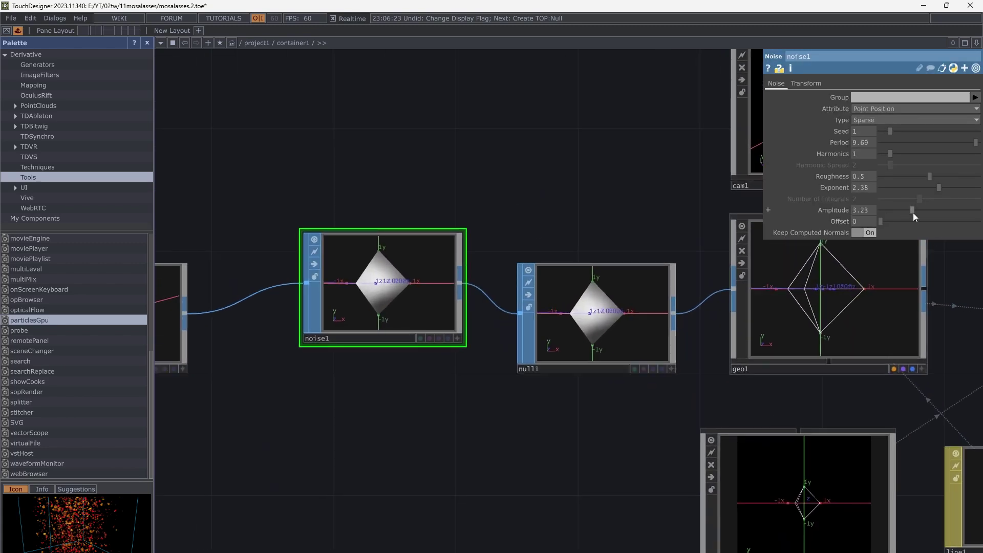
drag(938, 188, 917, 210)
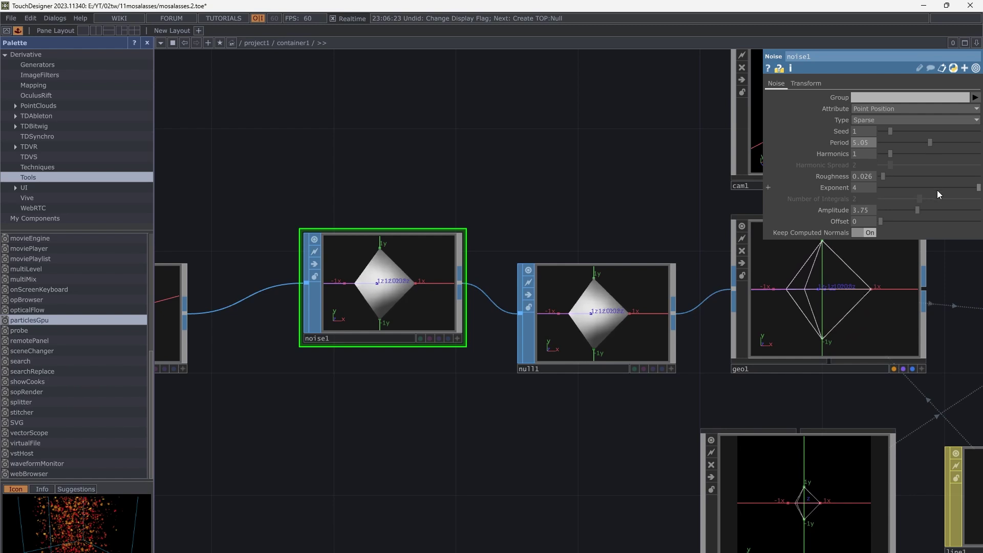
click(925, 189)
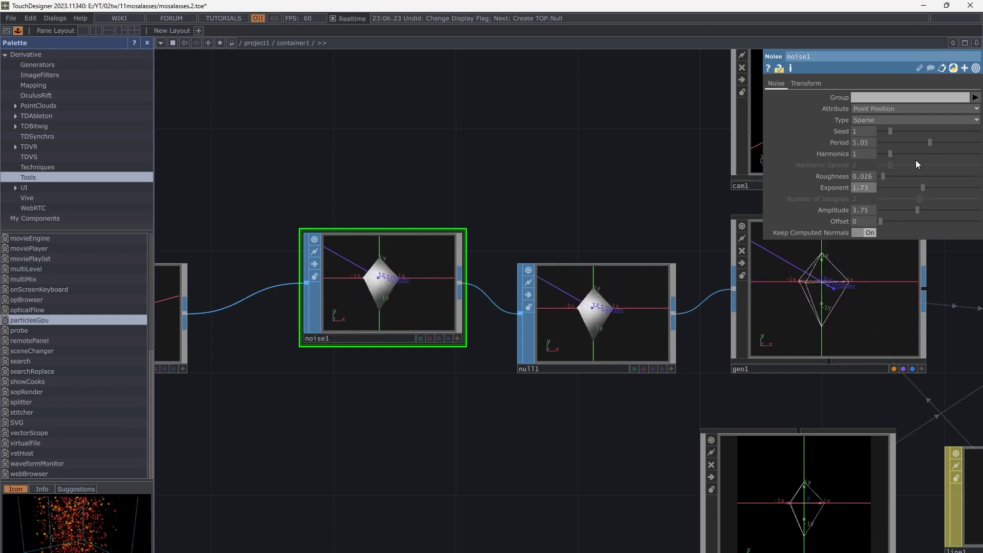
click(898, 143)
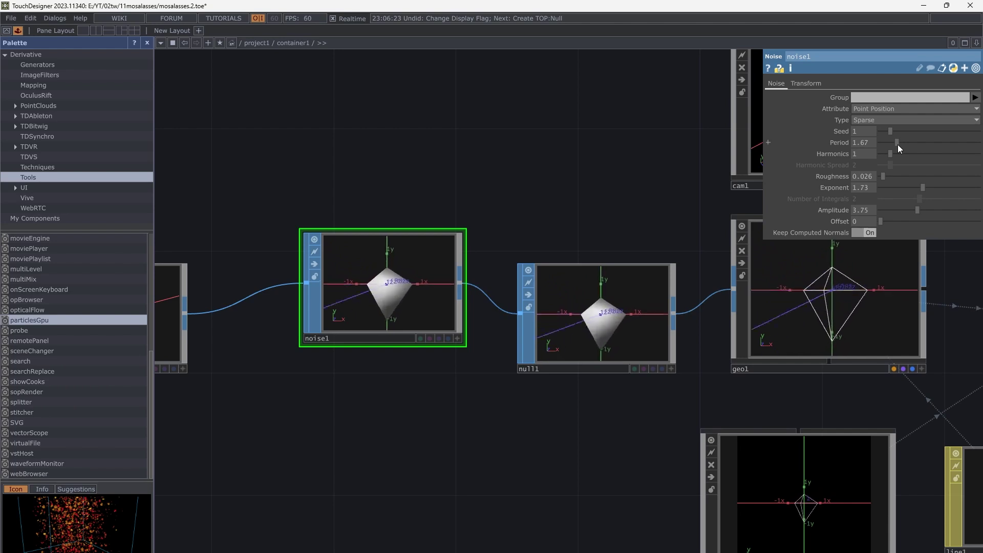
drag(899, 145, 972, 149)
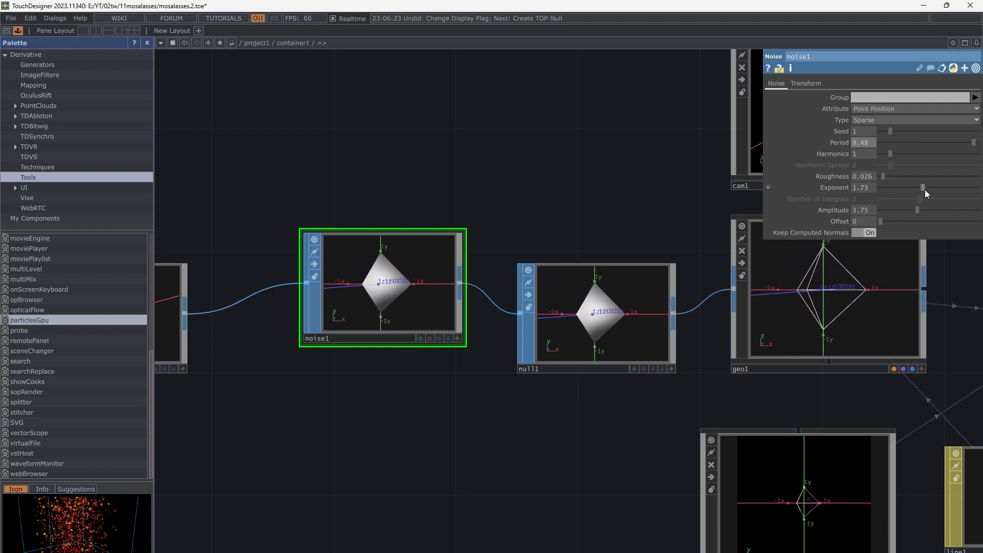
drag(925, 188, 899, 185)
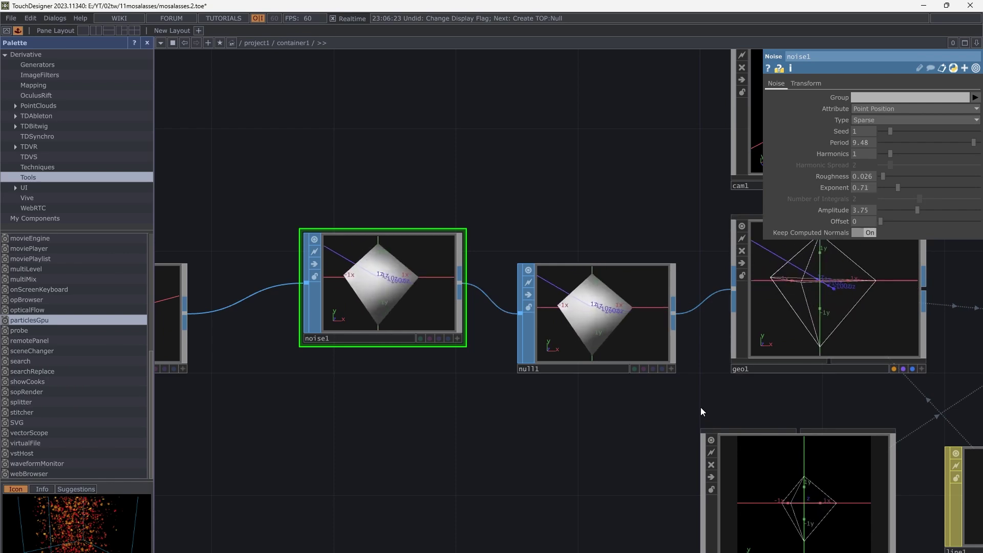
Set the minimum particle size of particlesGpu to 20 and the maximum to 40 while viewing the particles up close.
scroll(700, 407, down, 1)
drag(701, 407, 523, 154)
drag(434, 516, 463, 406)
scroll(471, 401, up, 7)
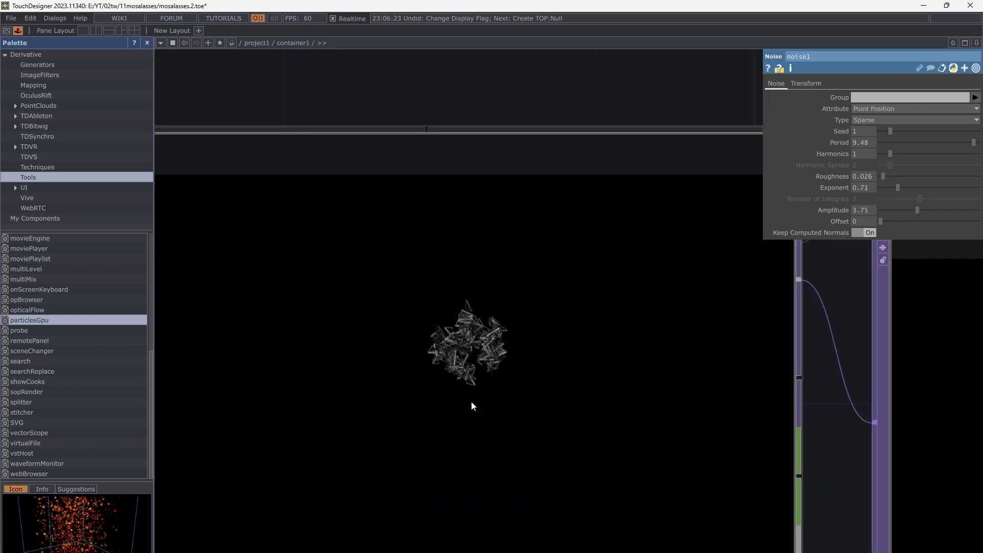
click(473, 400)
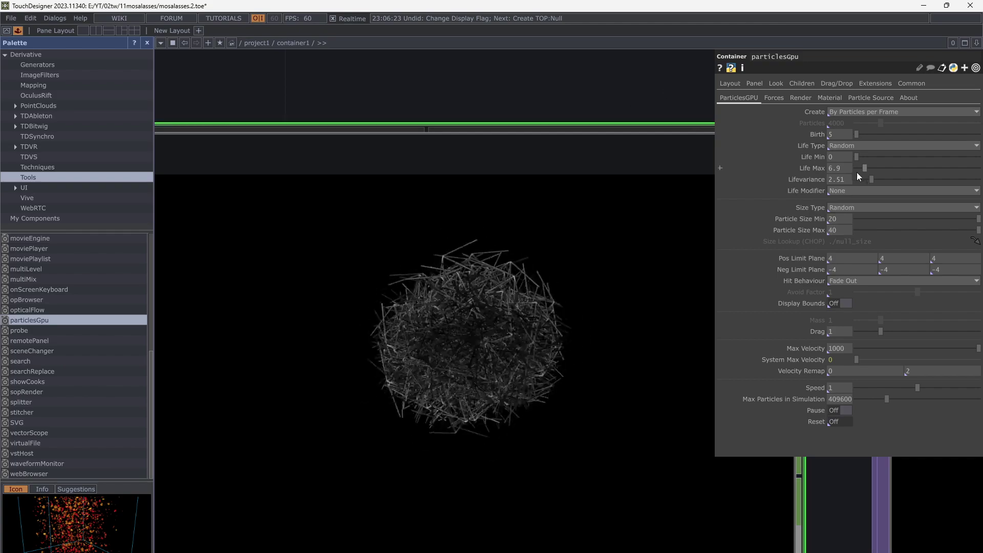
Set the birth rate of particlesGpu to 2, with a minimum life of 1 and a maximum life of 3.
click(844, 135)
text(2)
key(Return)
click(840, 168)
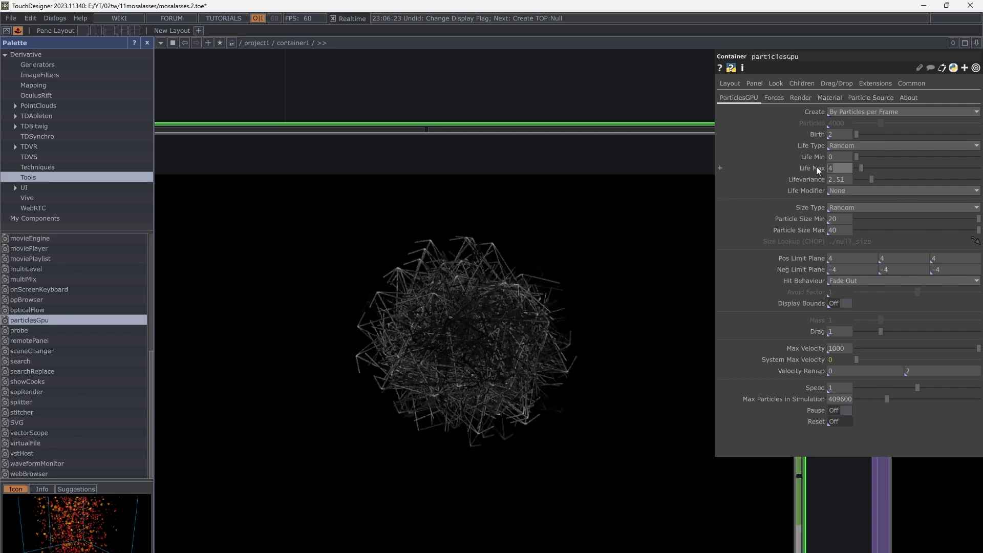
text(2)
key(Return)
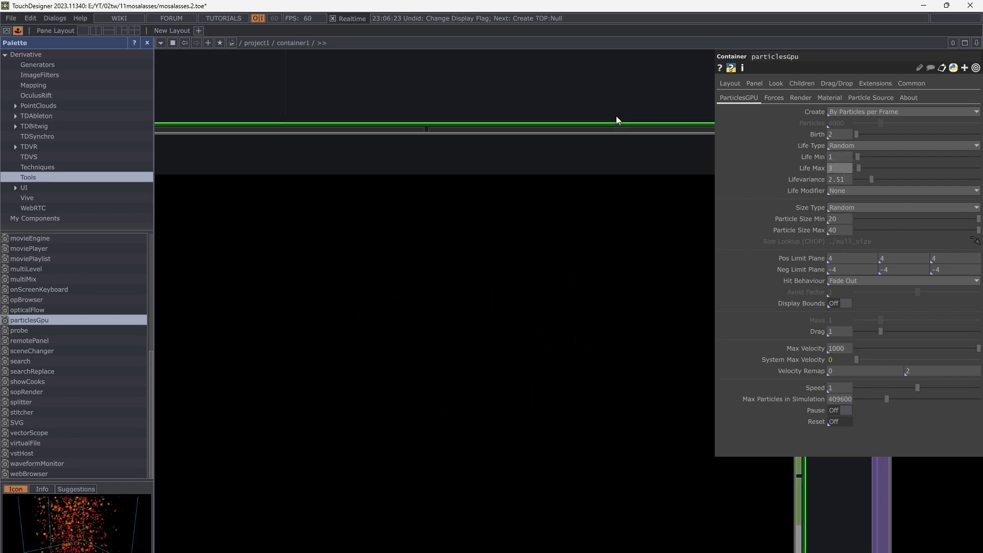
Set the birth rate of particlesGpu to 3 and its life variance to 0.
click(840, 135)
text(3)
key(Return)
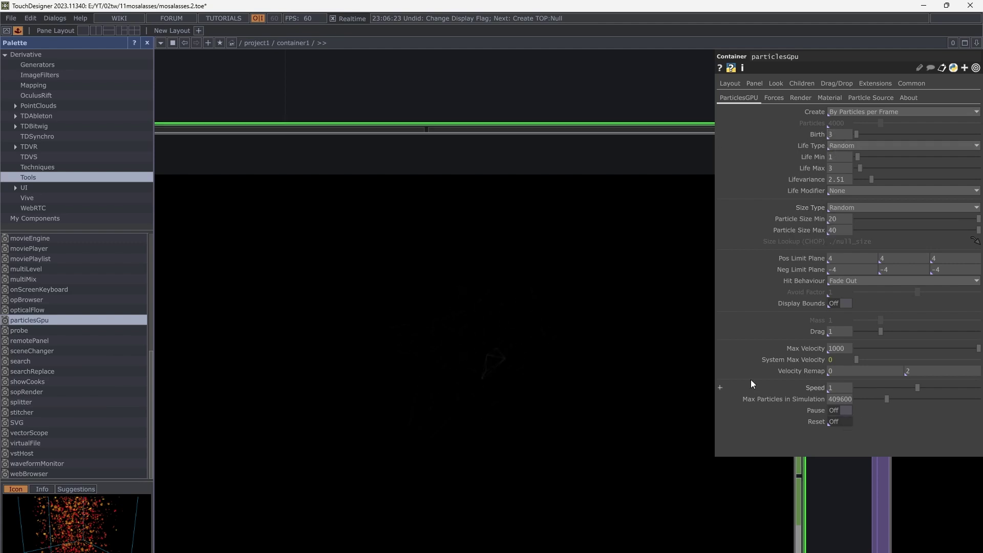
key(h)
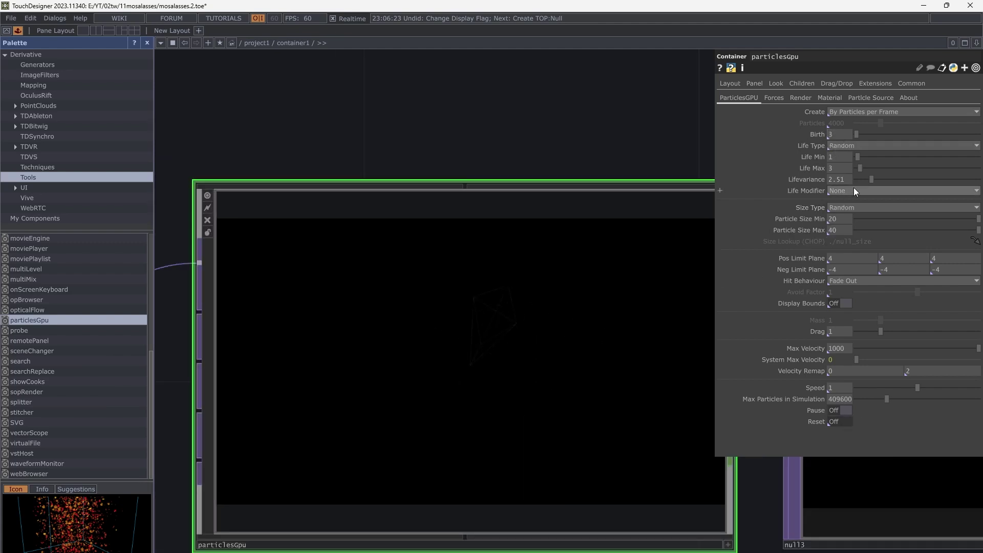
click(839, 180)
text(0)
key(Return)
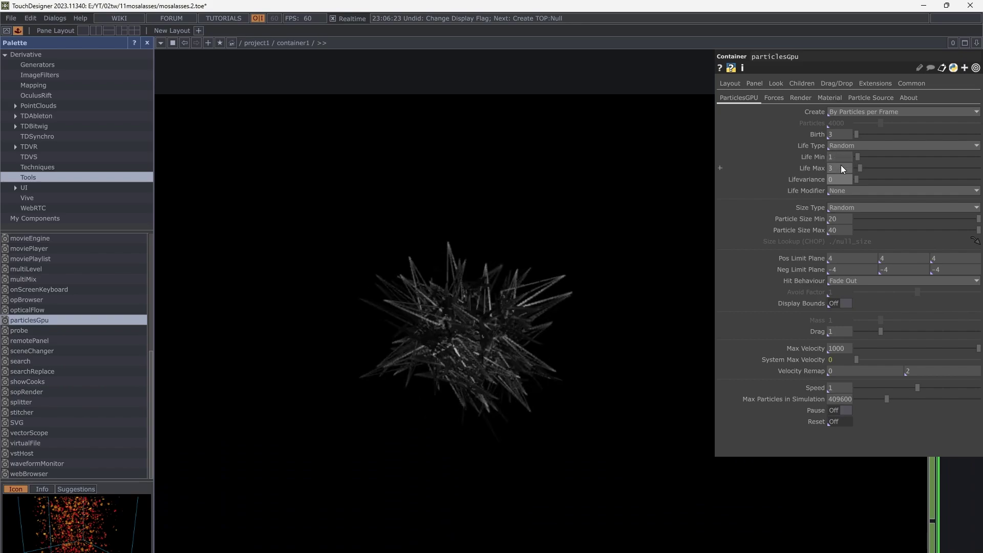
Set the maximum life of particlesGpu to 2 and its birth rate to 1.
click(840, 169)
text(2)
key(Return)
click(838, 157)
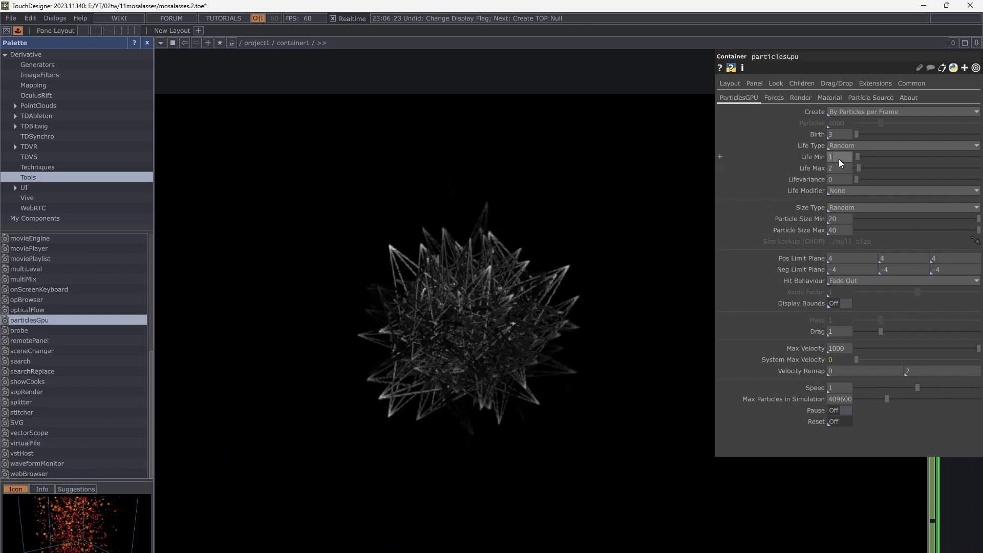
click(848, 134)
text(1)
key(Return)
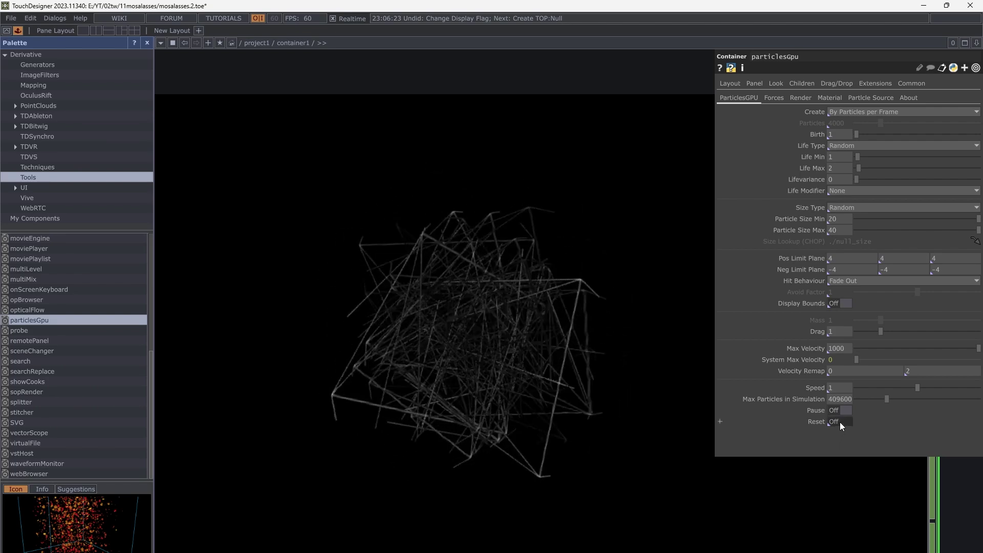
Set the rows and columns of the emitter sphere sphere2 to 3.
scroll(622, 394, down, 5)
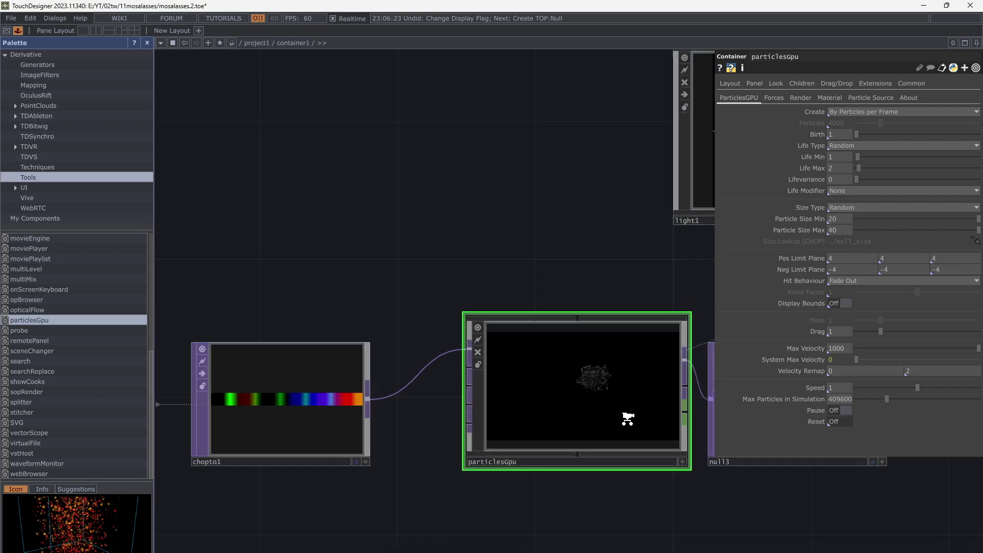
drag(736, 492, 886, 400)
click(651, 431)
drag(442, 444, 630, 500)
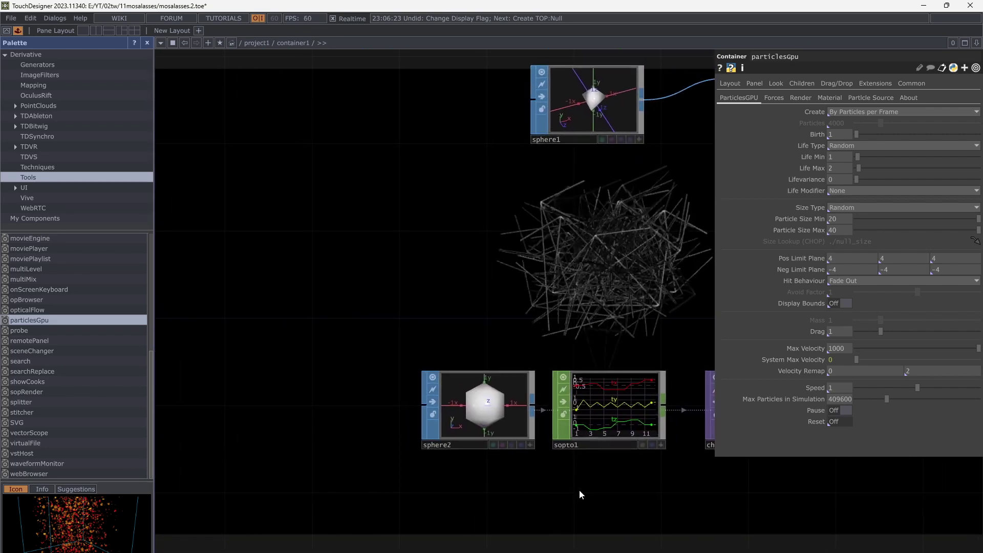
click(491, 410)
drag(537, 302, 749, 404)
drag(622, 358, 633, 364)
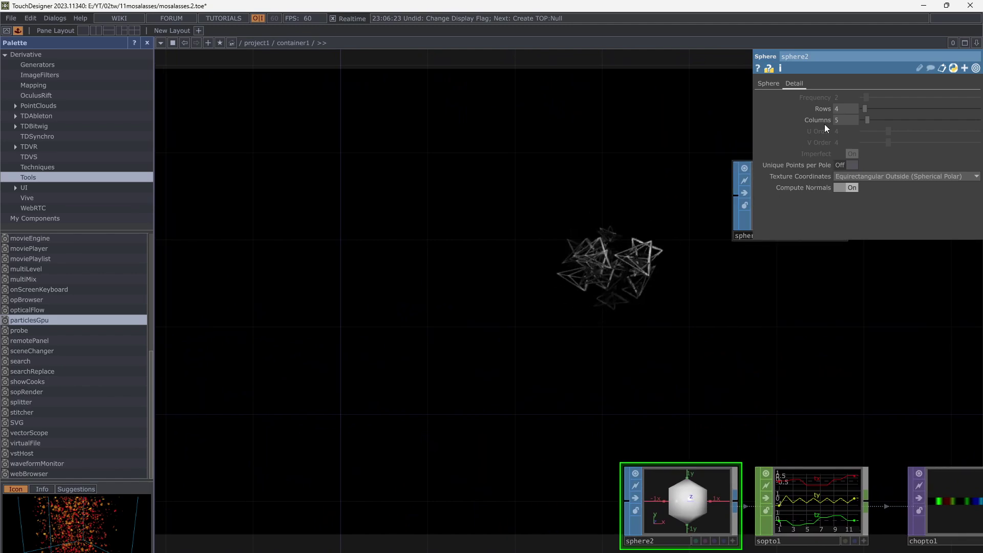
drag(865, 110, 862, 121)
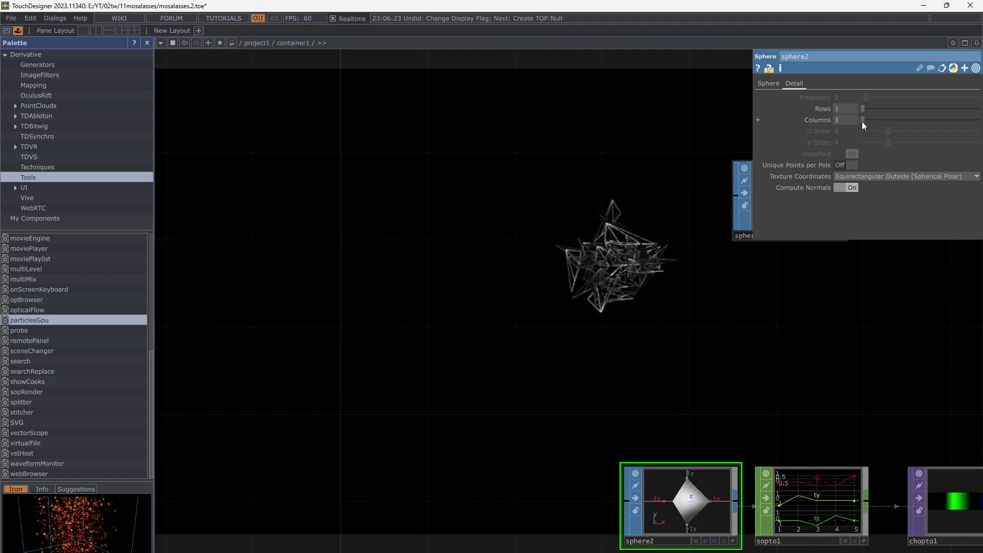
Set the radius of sphere2 to 4.4 on all three axes.
drag(797, 338, 716, 323)
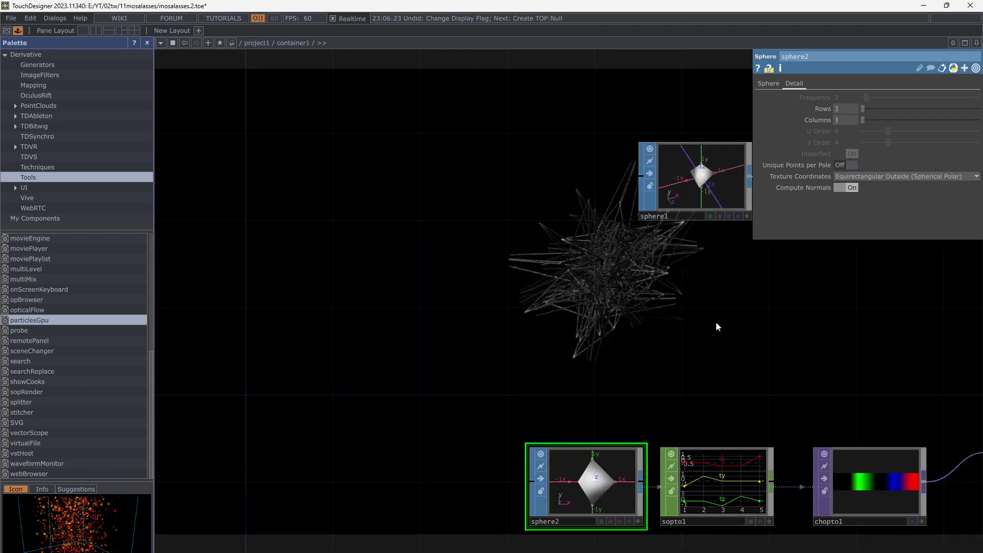
click(768, 83)
middle_click(822, 155)
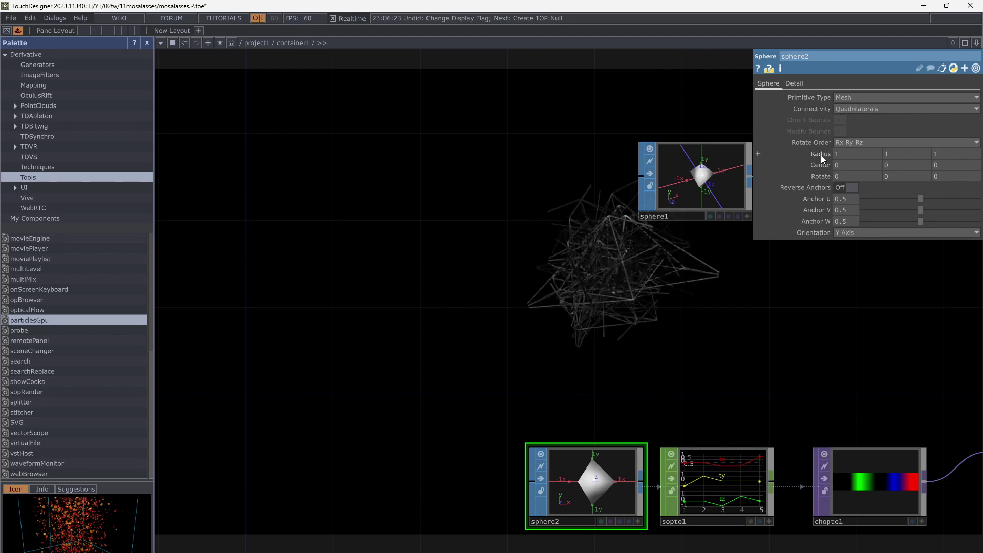
middle_drag(822, 155, 821, 138)
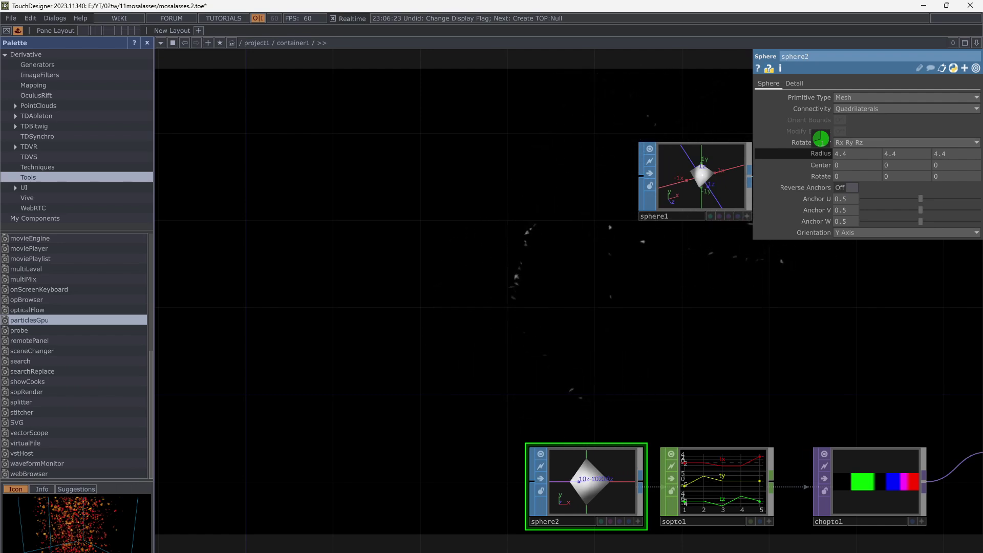
drag(719, 344, 653, 311)
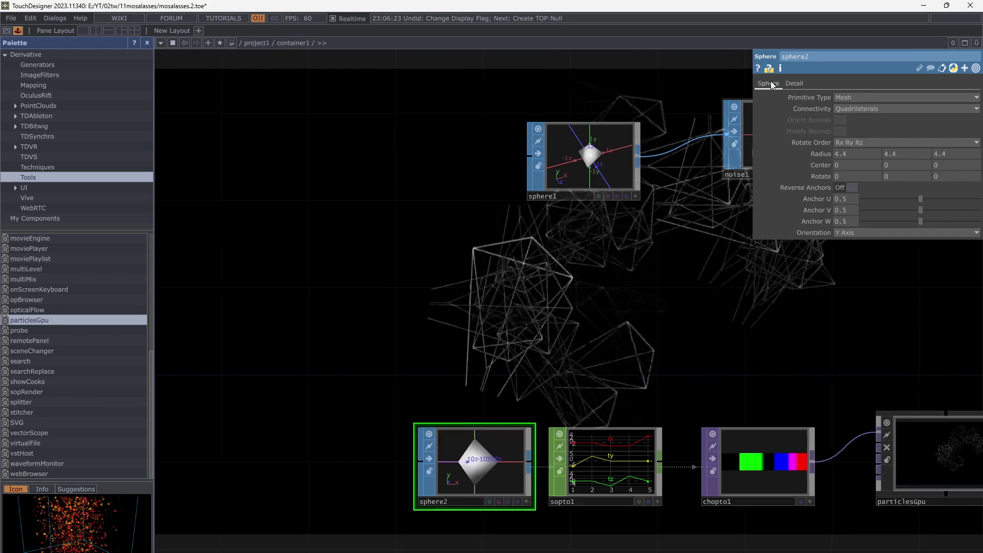
Set the rows and columns of sphere2 to 5.
click(793, 83)
drag(389, 270, 685, 313)
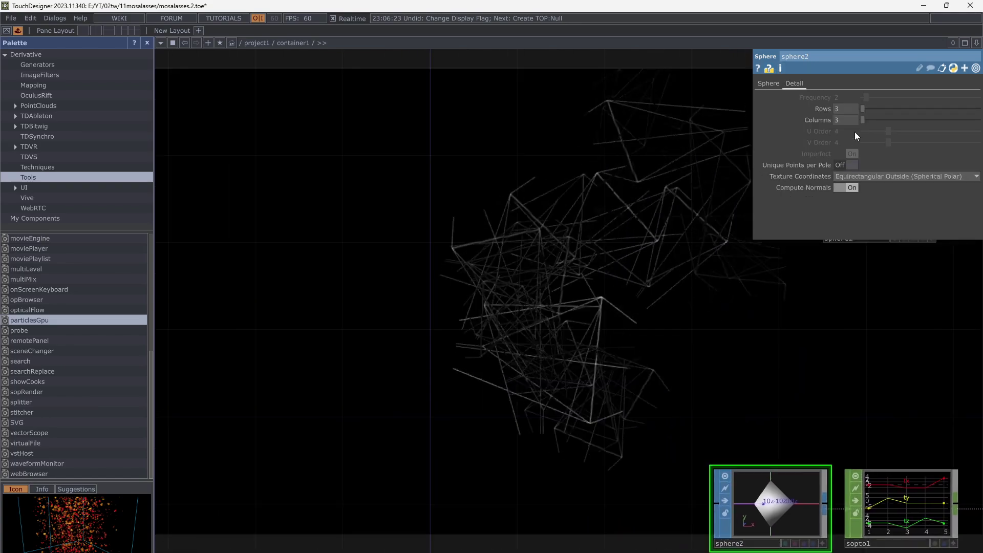
drag(867, 111, 868, 119)
Add a Bloom TOP connected to the output of null3.
drag(728, 327, 287, 271)
scroll(630, 323, down, 3)
drag(613, 310, 467, 286)
drag(886, 417, 567, 403)
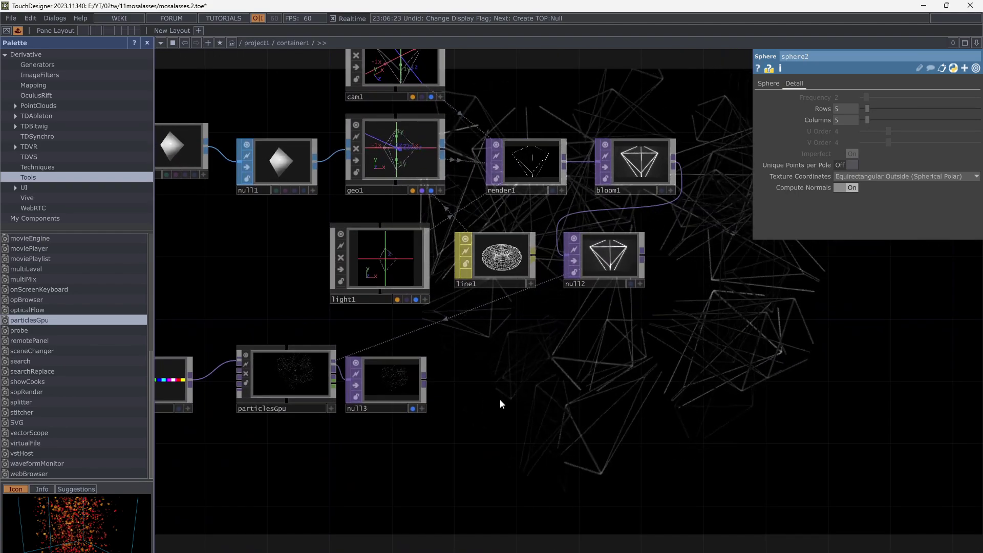
scroll(499, 398, up, 2)
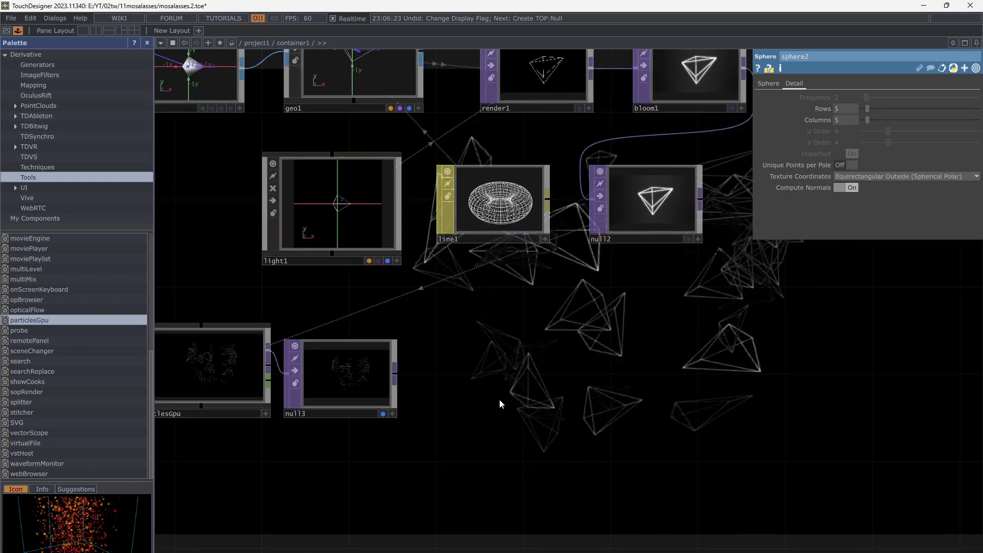
right_click(398, 371)
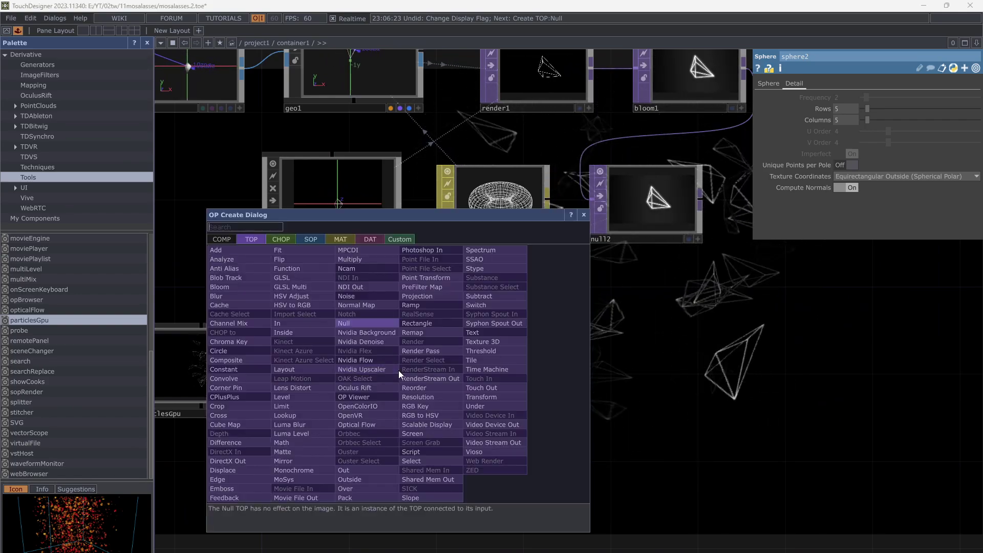
click(246, 287)
click(694, 400)
Set bloom2 to bloom intensity 1.53, minimum radius 0.262, maximum radius 0.601 and bloom gamma 3.
scroll(707, 394, up, 5)
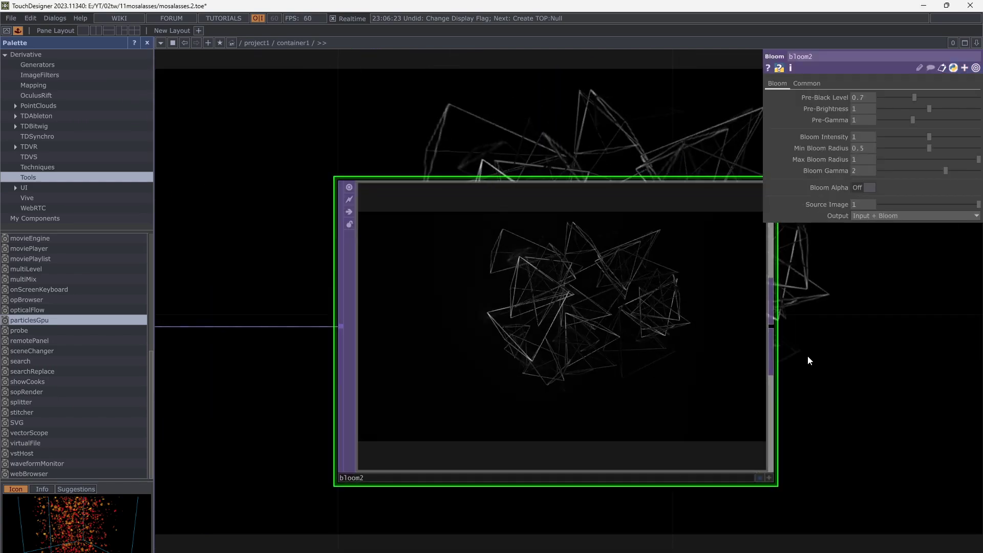
scroll(807, 358, up, 2)
drag(929, 136, 981, 172)
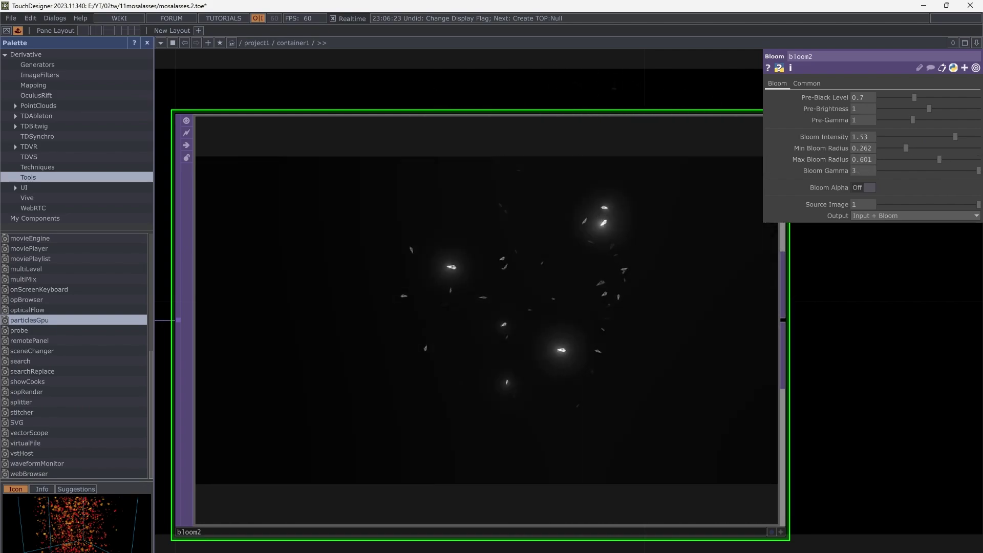
scroll(601, 361, up, 3)
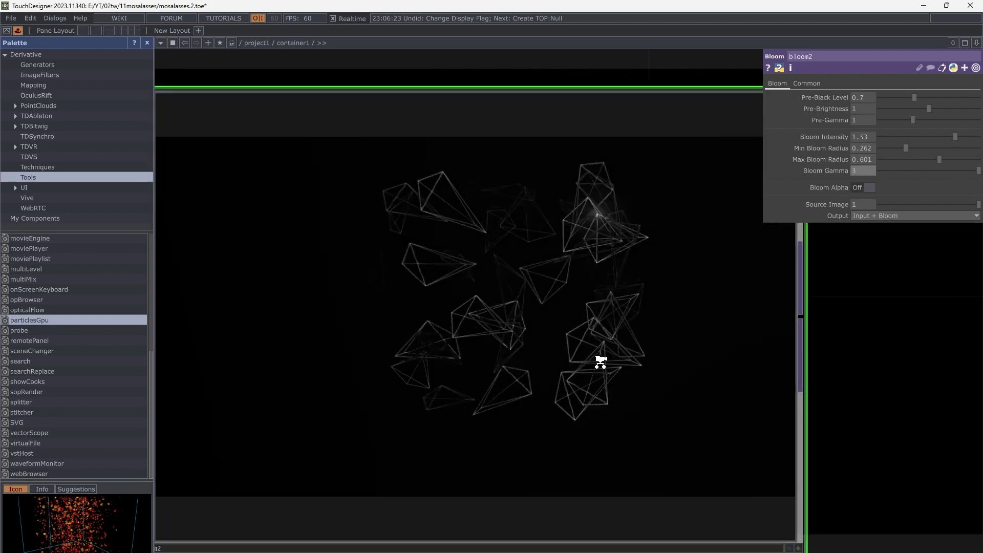
Add a Ramp TOP below bloom2 and set its resolution to 1920 by 1080.
scroll(604, 362, down, 6)
drag(715, 358, 574, 325)
scroll(574, 325, down, 1)
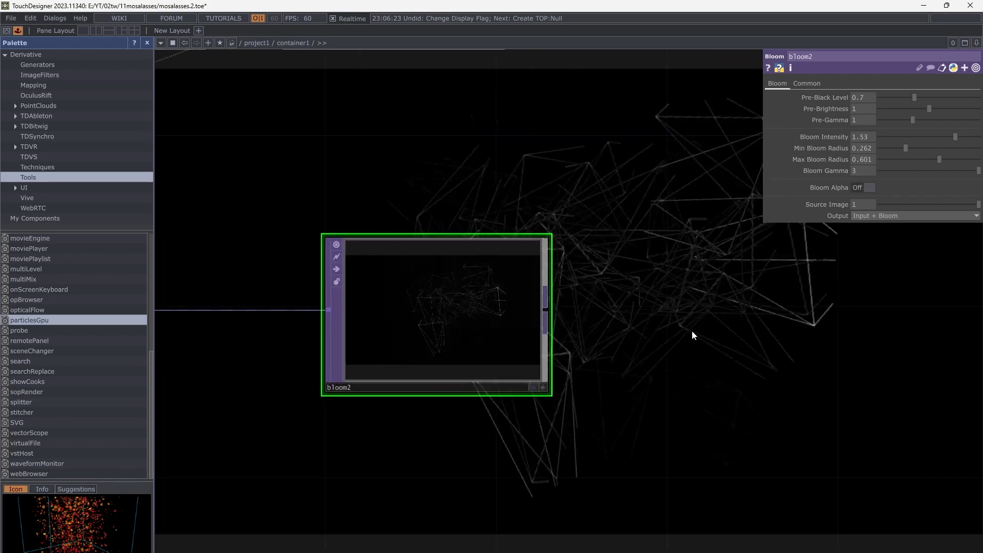
drag(612, 403, 600, 357)
scroll(602, 361, down, 3)
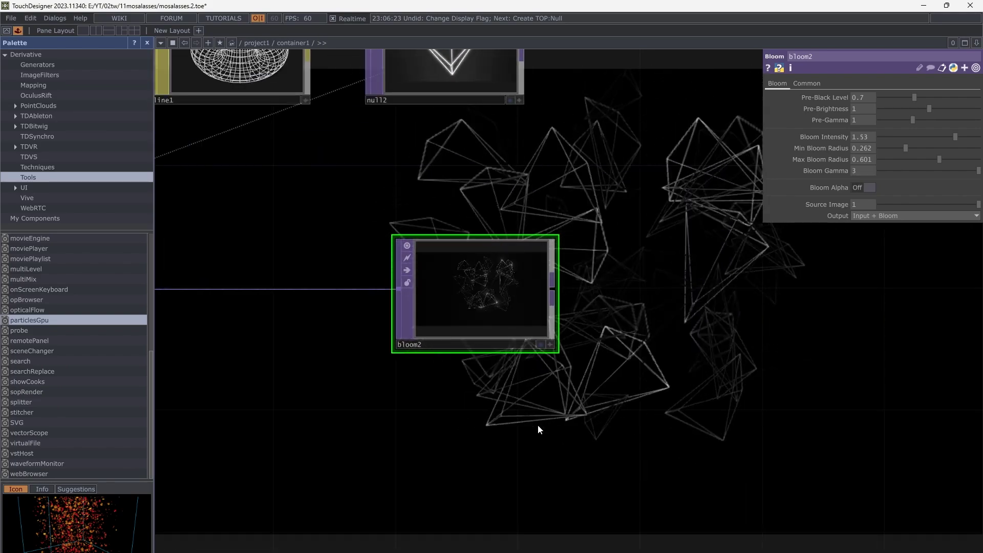
key(Tab)
click(561, 358)
click(498, 429)
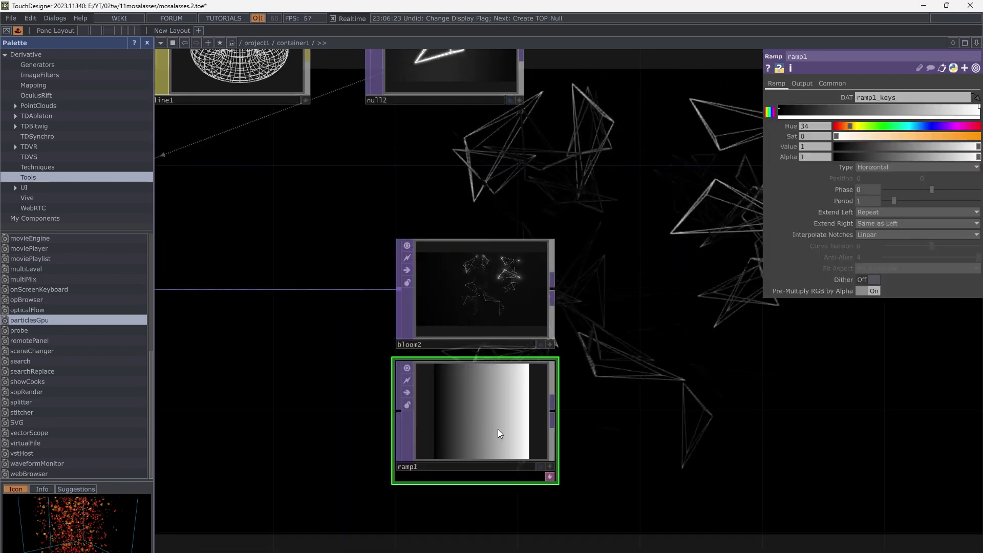
scroll(338, 327, down, 3)
drag(321, 334, 558, 331)
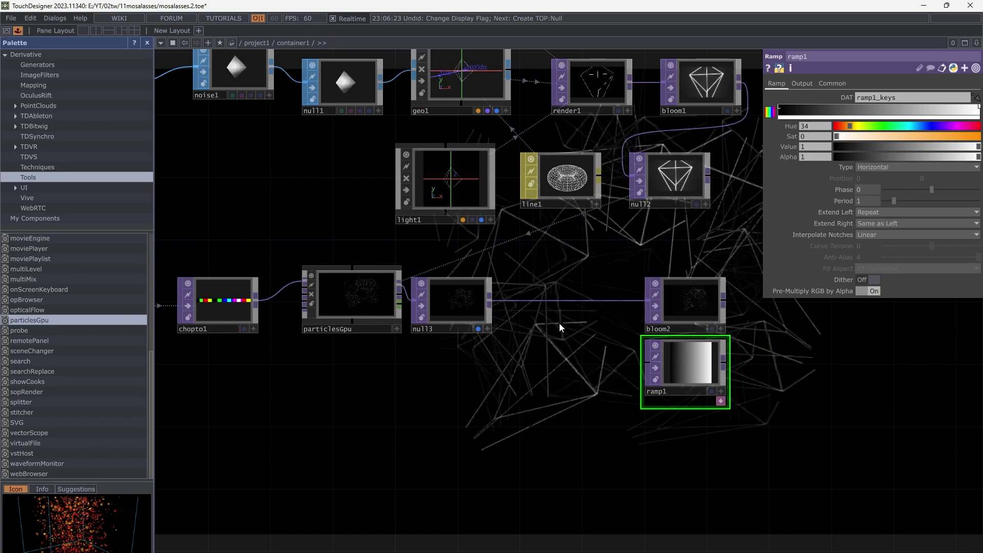
drag(380, 317, 395, 319)
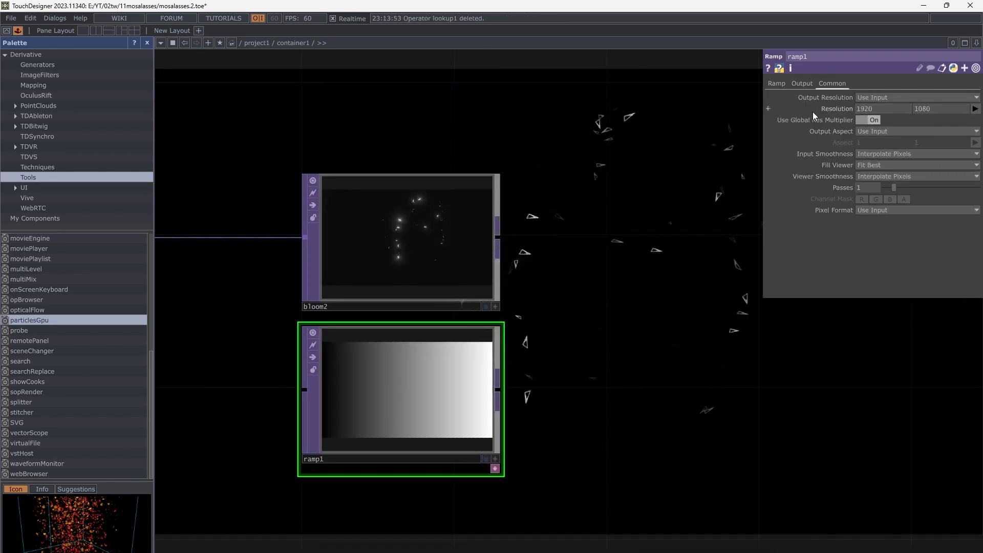
Make ramp1 circular and set its left extension to Mirror.
click(776, 83)
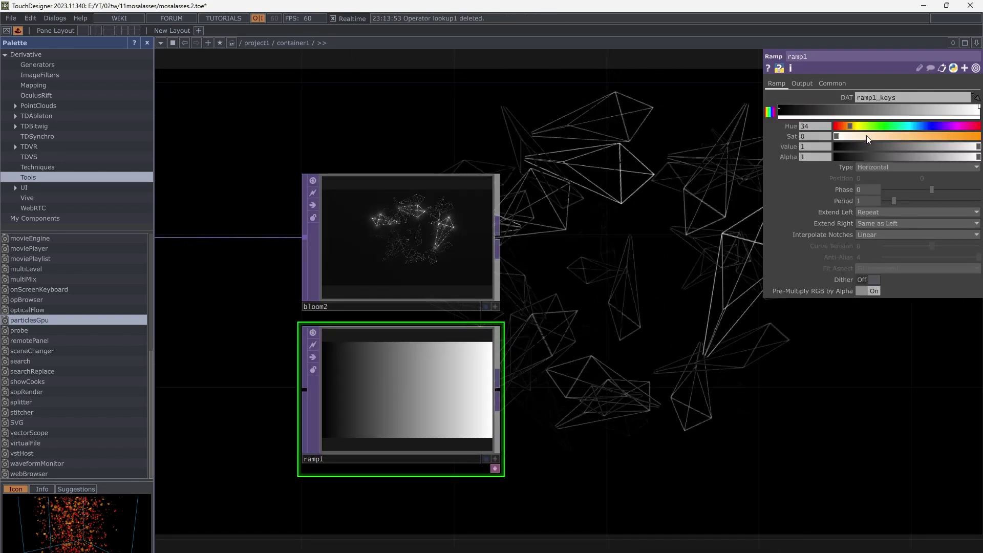
click(873, 167)
click(865, 210)
click(864, 216)
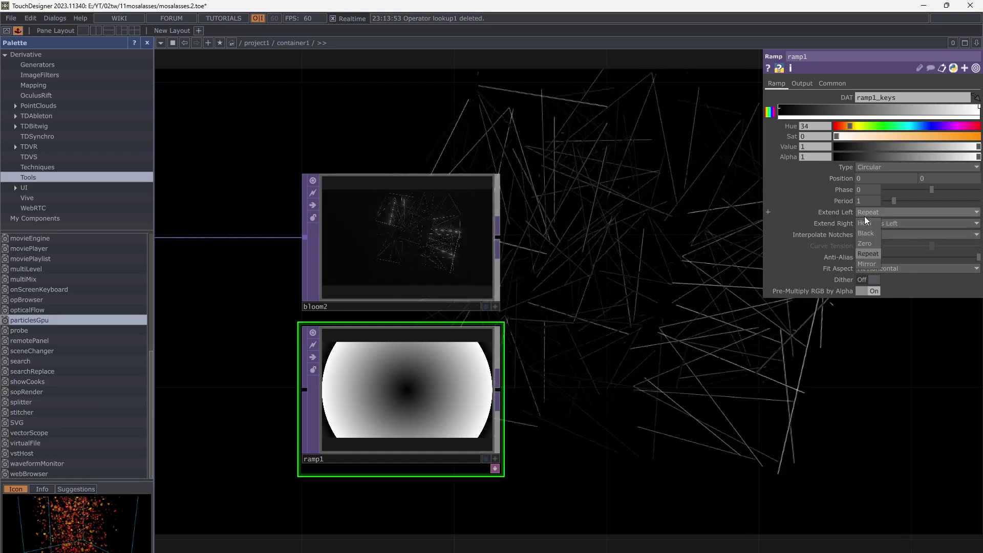
click(864, 263)
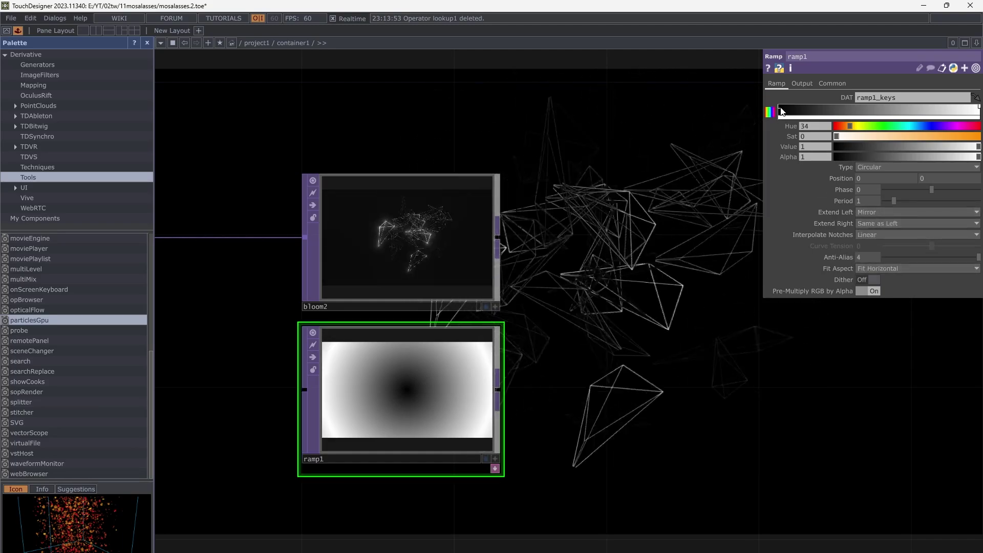
Colour the black starting key of ramp1 orange with saturation 0.791 and value 0.989.
click(780, 109)
drag(915, 146, 950, 135)
click(949, 136)
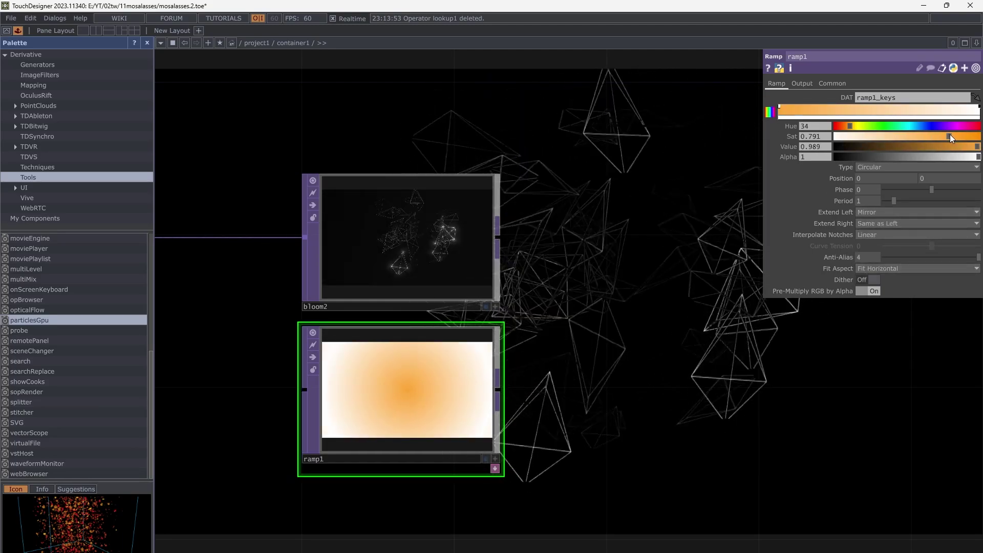
Add a Composite TOP that takes bloom2 and ramp1 as its inputs.
drag(673, 356, 608, 361)
right_click(435, 240)
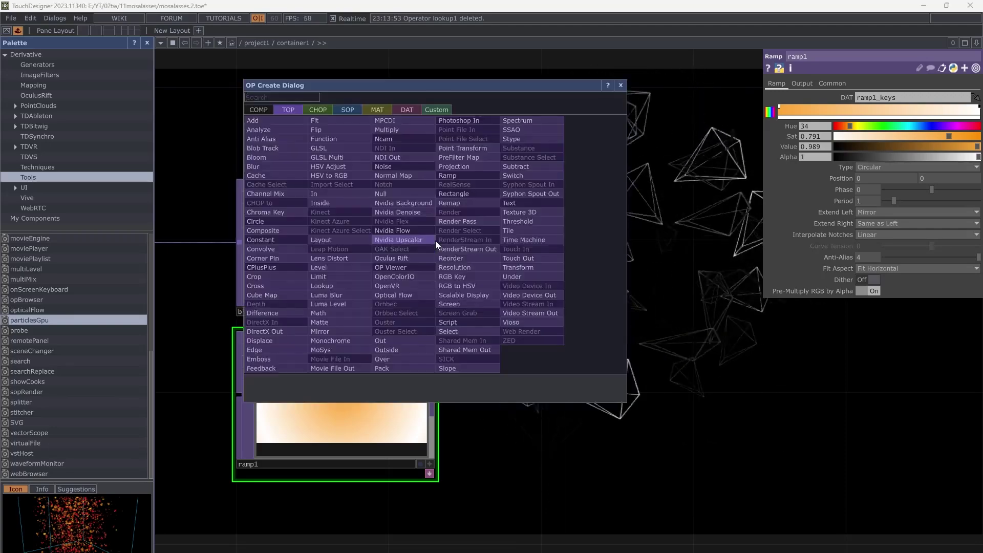
click(272, 239)
click(679, 286)
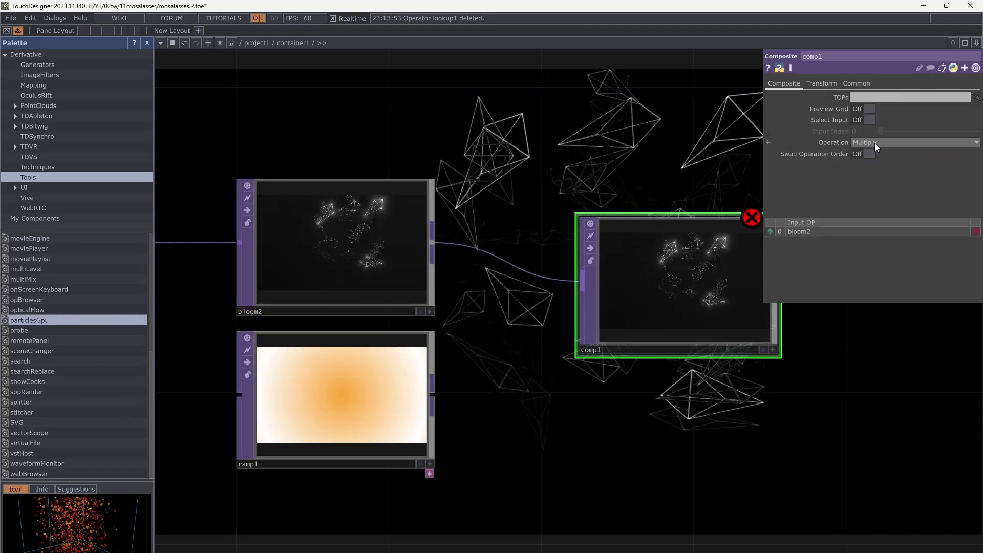
drag(434, 394, 581, 289)
Add a Null TOP after comp1 and connect an Out TOP to it.
drag(655, 427, 592, 446)
drag(746, 417, 607, 427)
right_click(579, 309)
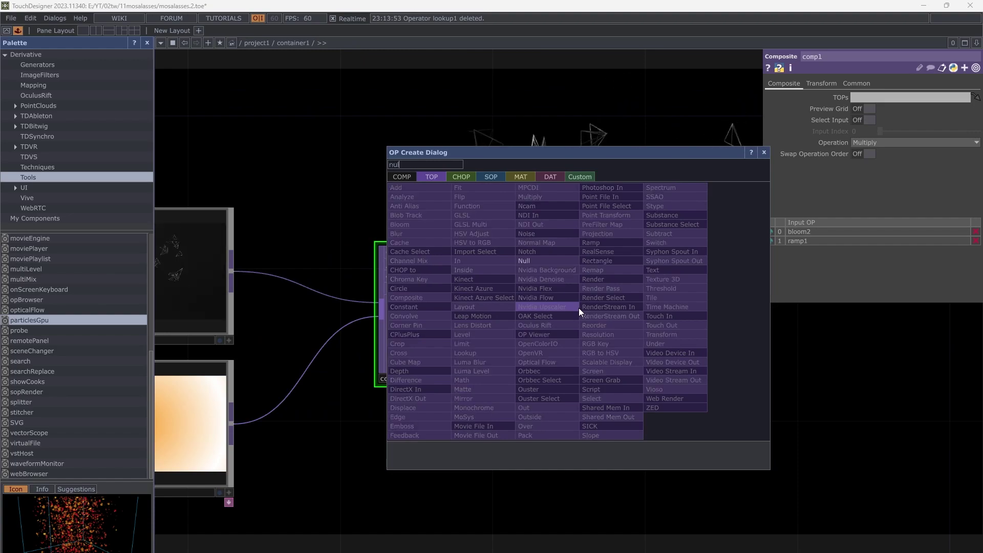
click(544, 260)
right_click(718, 373)
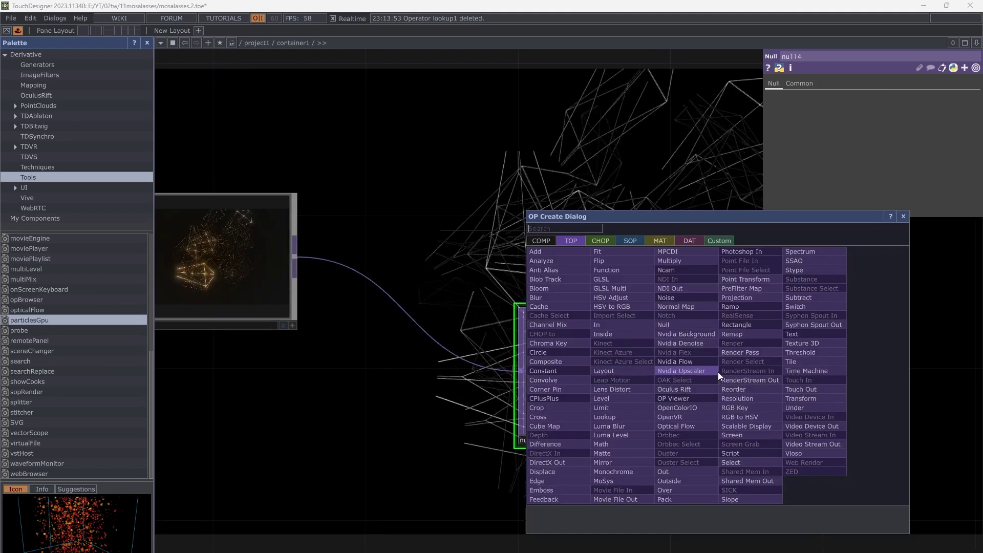
text(out)
click(676, 470)
click(845, 375)
Turn off the background display of null3 and display out1 in the network background instead.
scroll(390, 407, down, 3)
drag(390, 408, 397, 409)
middle_drag(398, 410, 328, 389)
drag(169, 376, 369, 360)
click(237, 336)
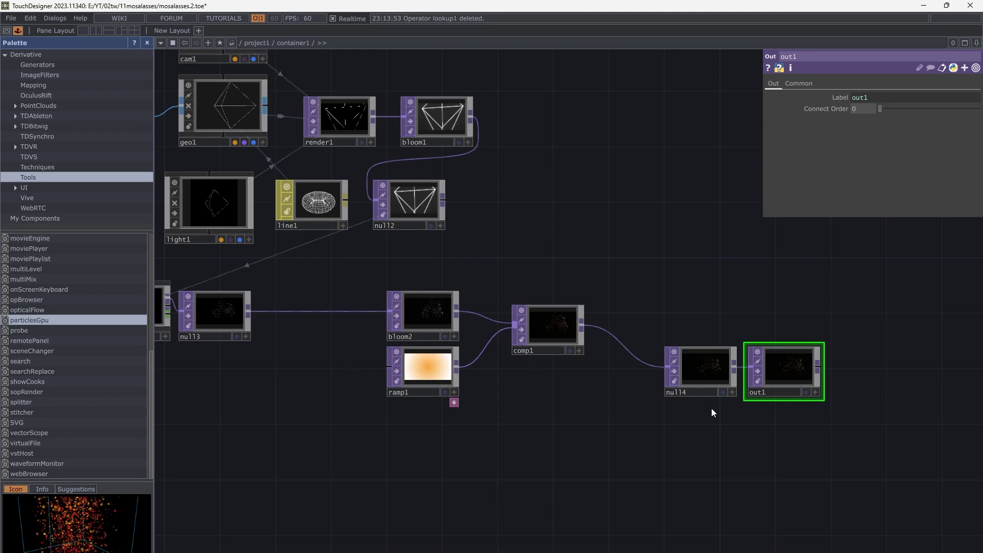
click(173, 44)
click(263, 7)
drag(829, 400, 753, 390)
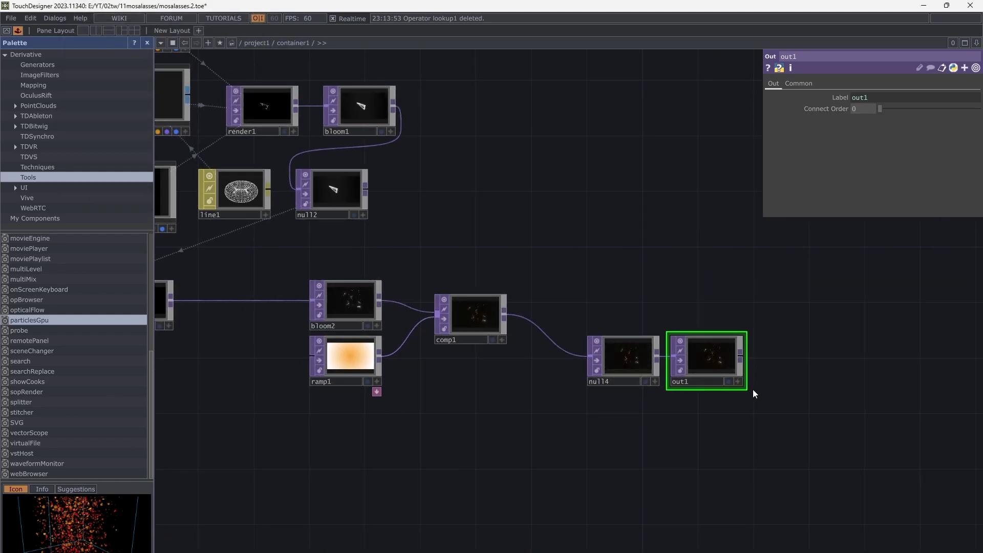
click(729, 382)
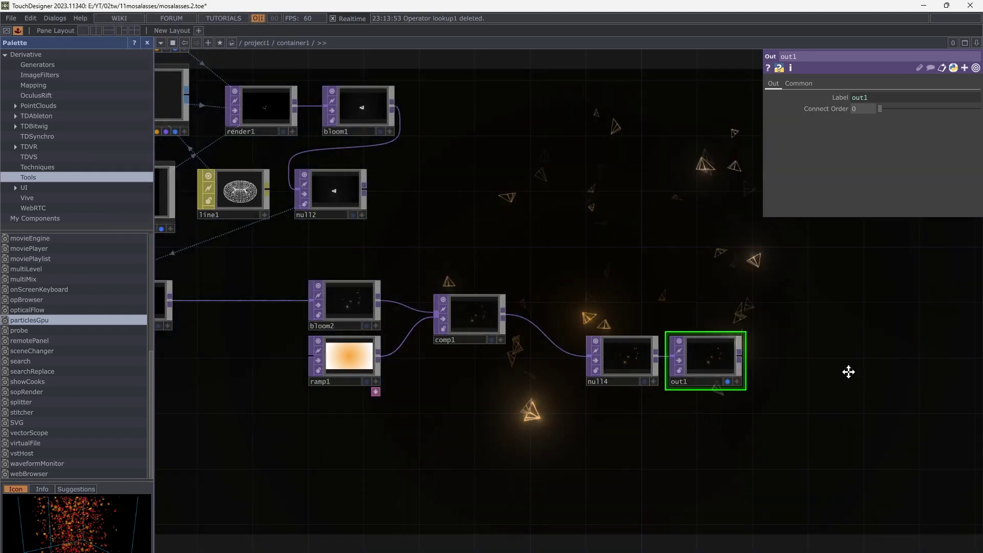
Move comp1 back, add the feedback image filter from the palette and wire comp1's output into its input.
drag(847, 370, 456, 416)
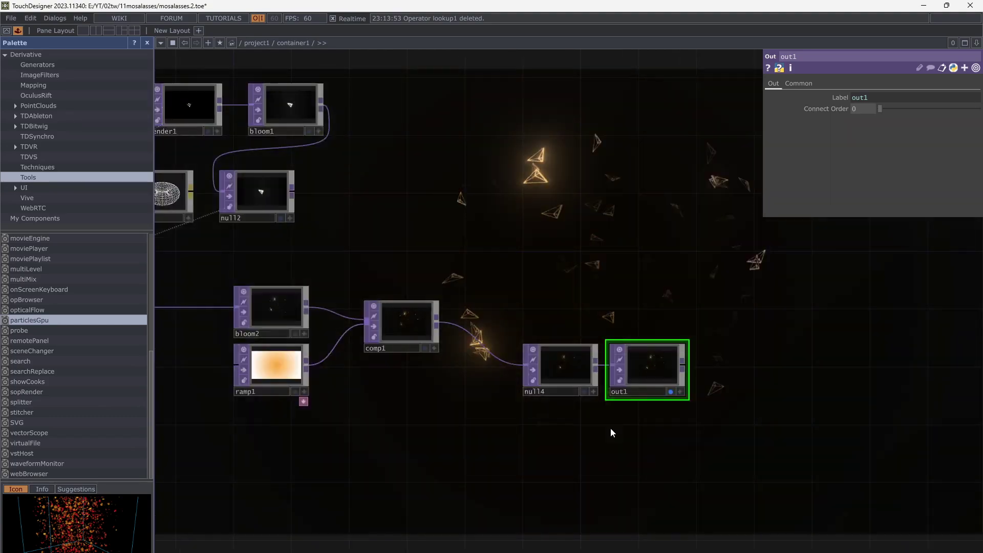
scroll(546, 406, up, 5)
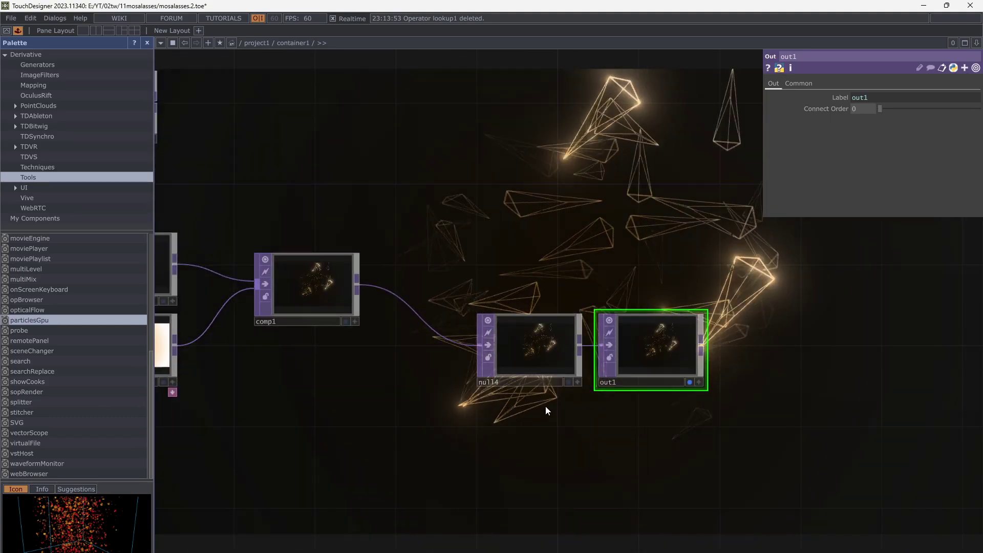
drag(386, 347, 329, 318)
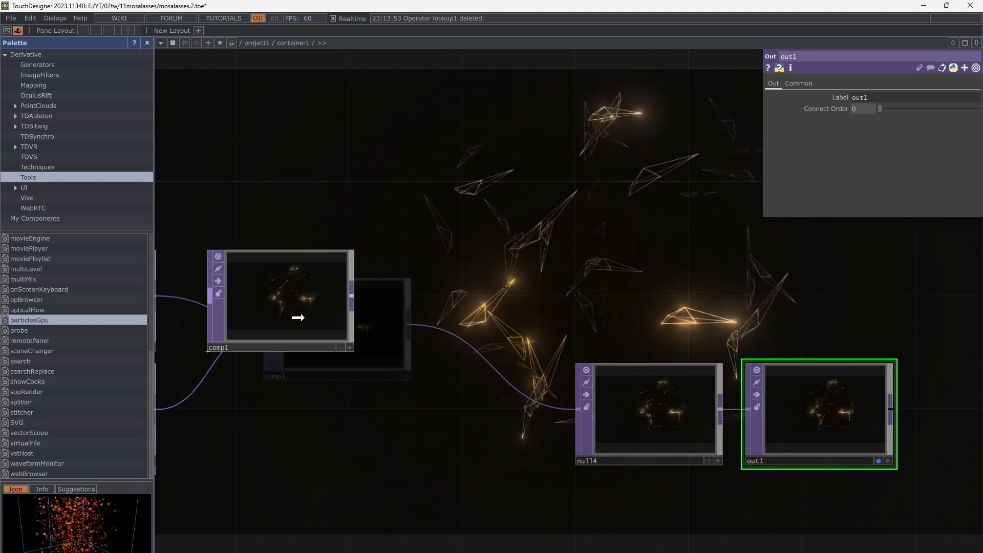
click(54, 74)
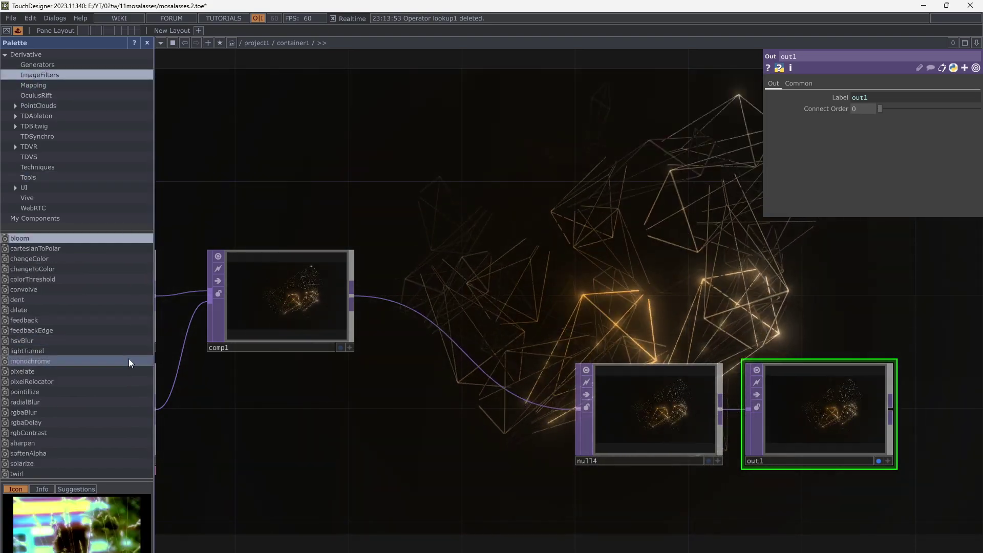
drag(99, 320, 458, 258)
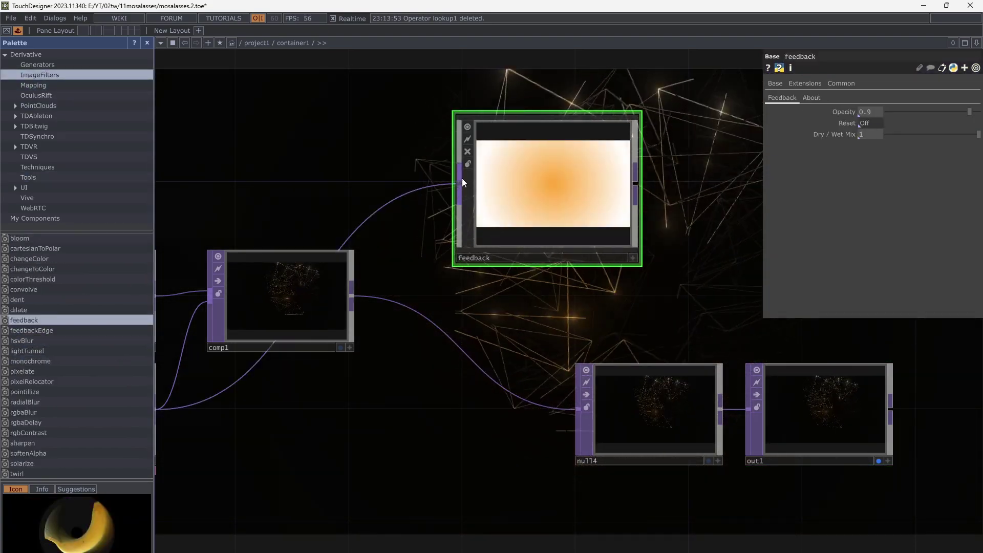
drag(462, 178, 353, 293)
drag(615, 180, 615, 243)
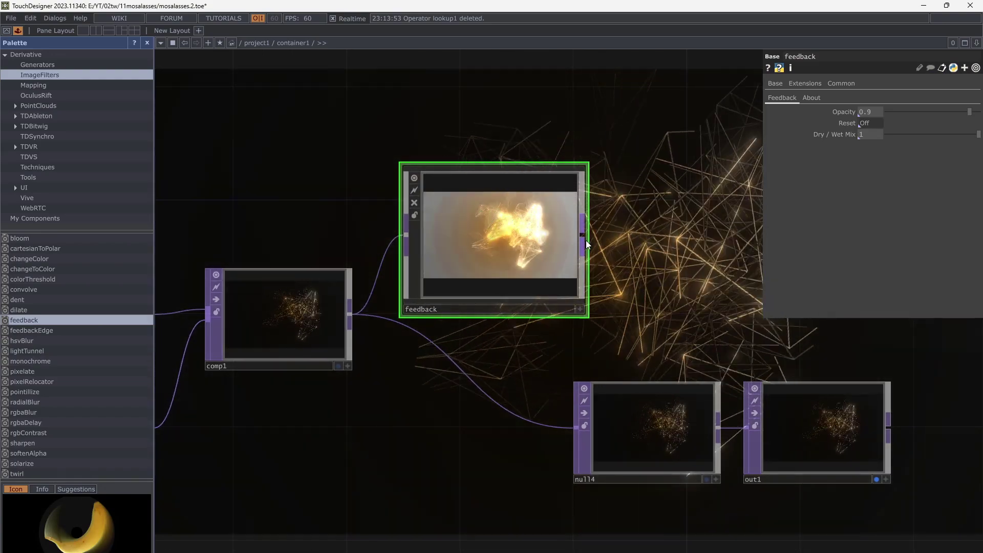
Relocate the feedback component so it is inserted on the connection between null3 and bloom2.
drag(650, 278, 743, 341)
scroll(423, 204, down, 3)
drag(423, 206, 623, 219)
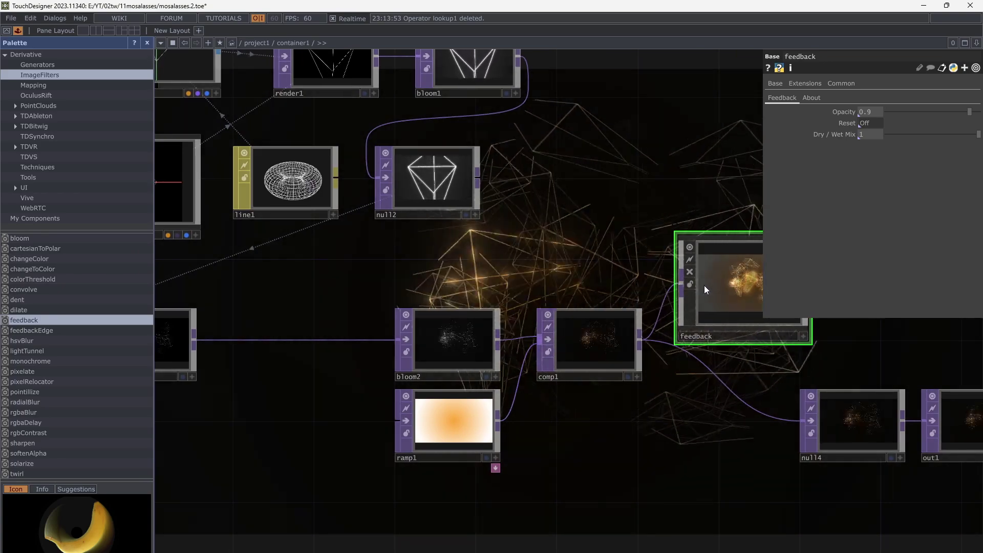
drag(710, 290, 195, 339)
drag(594, 245, 289, 324)
drag(362, 298, 375, 338)
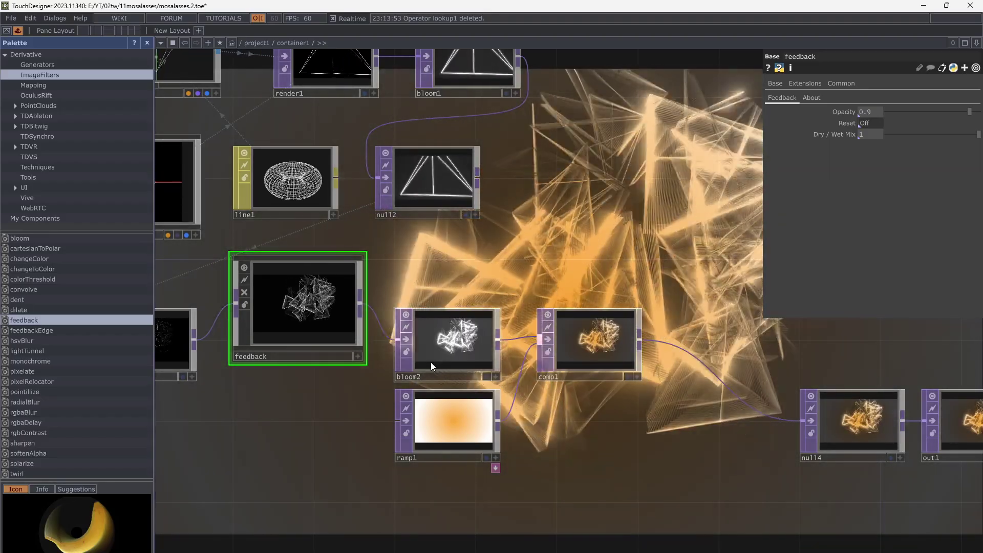
Set bloom2's Bloom Intensity to 1.3, Min Bloom Radius to 0.031, Max Bloom Radius to 0.456 and Bloom Gamma to 1.27.
click(431, 362)
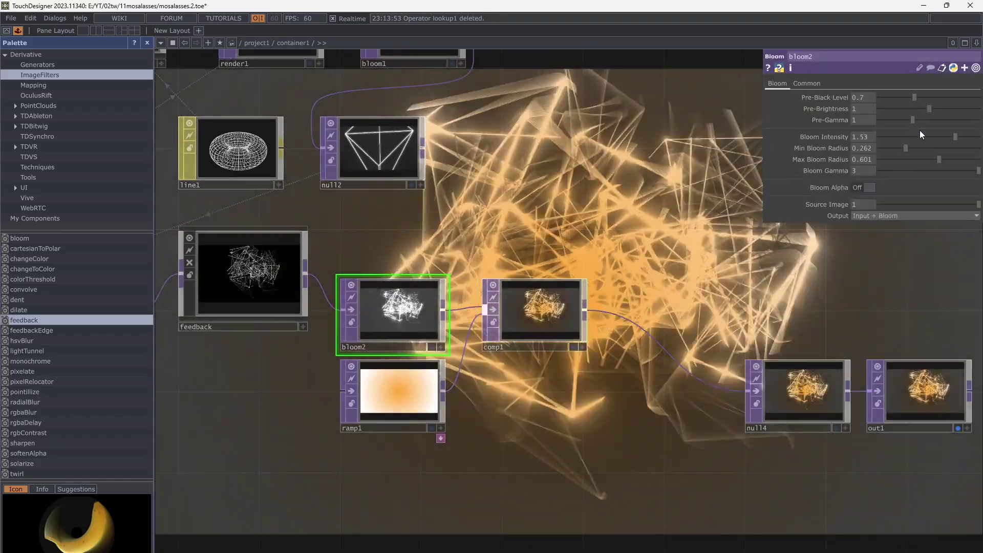
drag(921, 137, 868, 147)
drag(929, 161, 885, 148)
drag(896, 137, 905, 138)
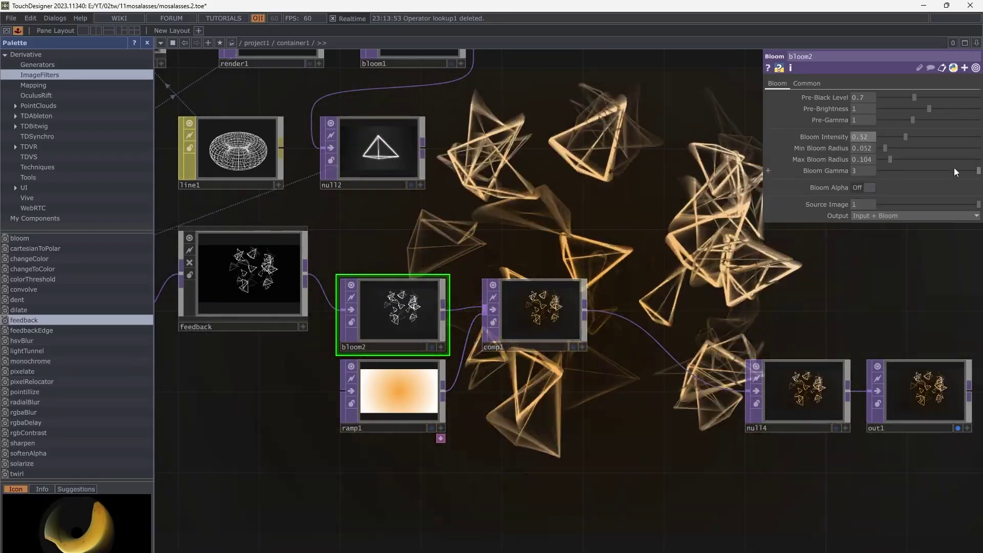
drag(954, 169, 921, 169)
drag(894, 160, 881, 144)
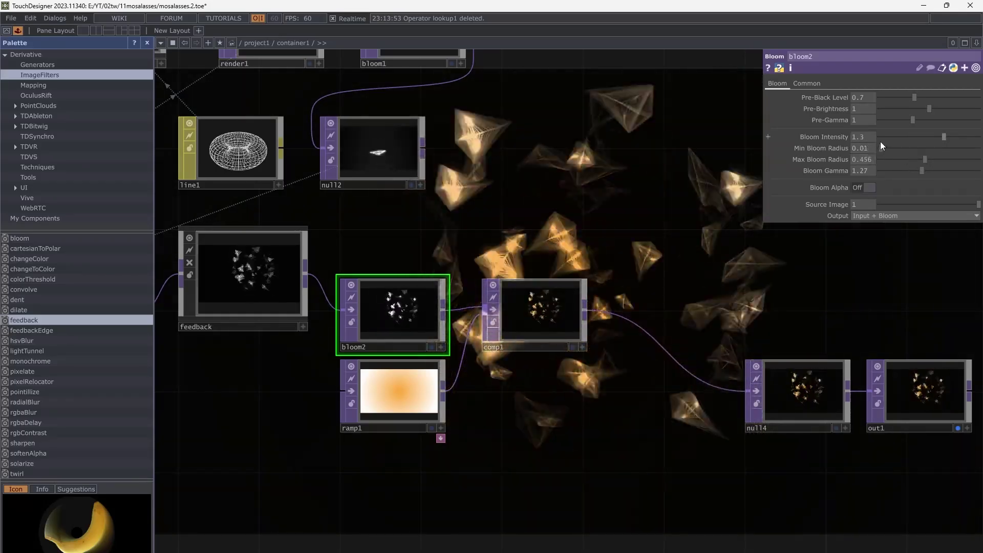
drag(711, 320, 562, 353)
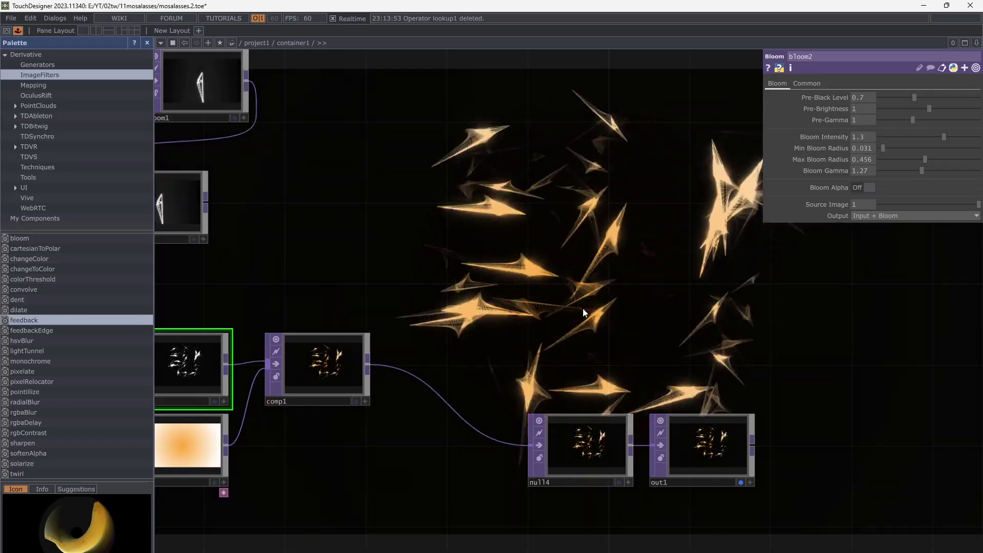
drag(582, 308, 574, 355)
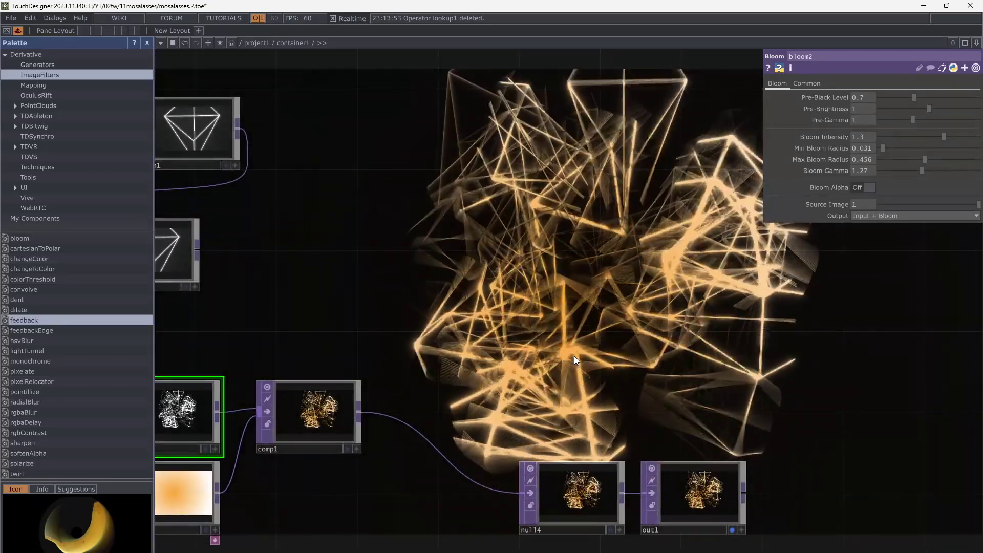
Set the Rows detail of sphere1 to 3.
drag(352, 323, 806, 334)
drag(584, 335, 770, 363)
drag(375, 292, 533, 375)
drag(347, 366, 471, 420)
click(345, 319)
drag(477, 222, 511, 378)
drag(864, 109, 851, 113)
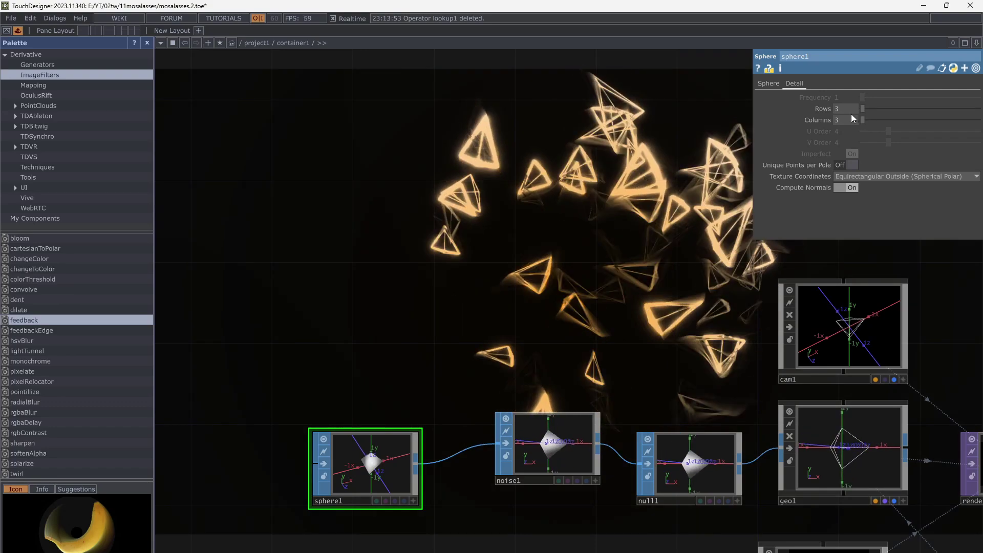
drag(669, 316, 584, 287)
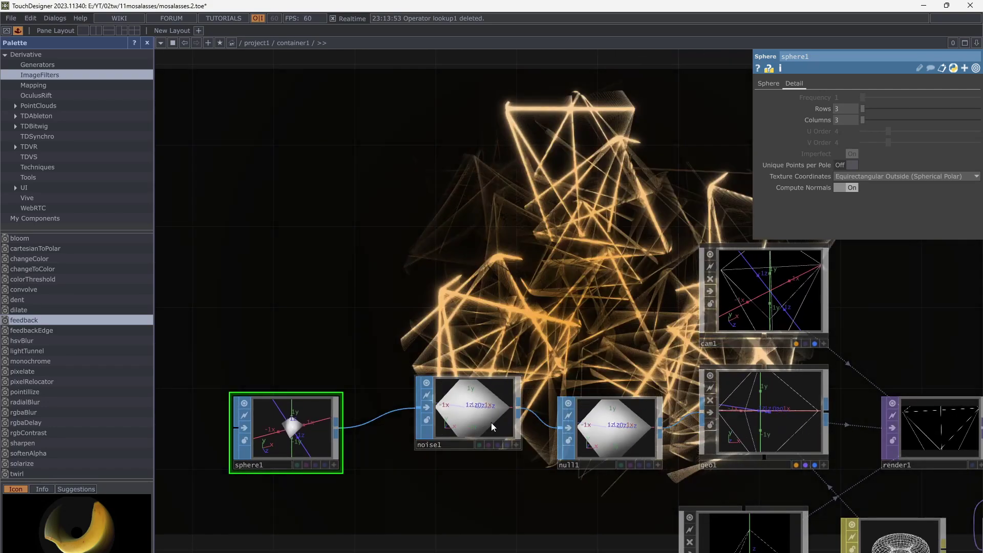
Set noise1's Exponent to 0.31, Period to 1.35 and Amplitude to 2.76.
click(490, 423)
drag(680, 208, 675, 240)
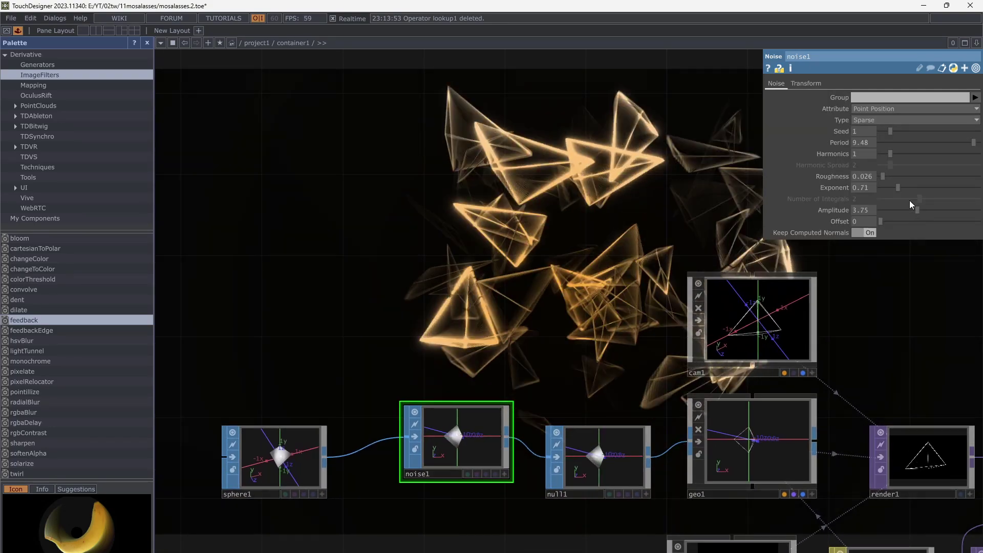
drag(895, 187, 874, 186)
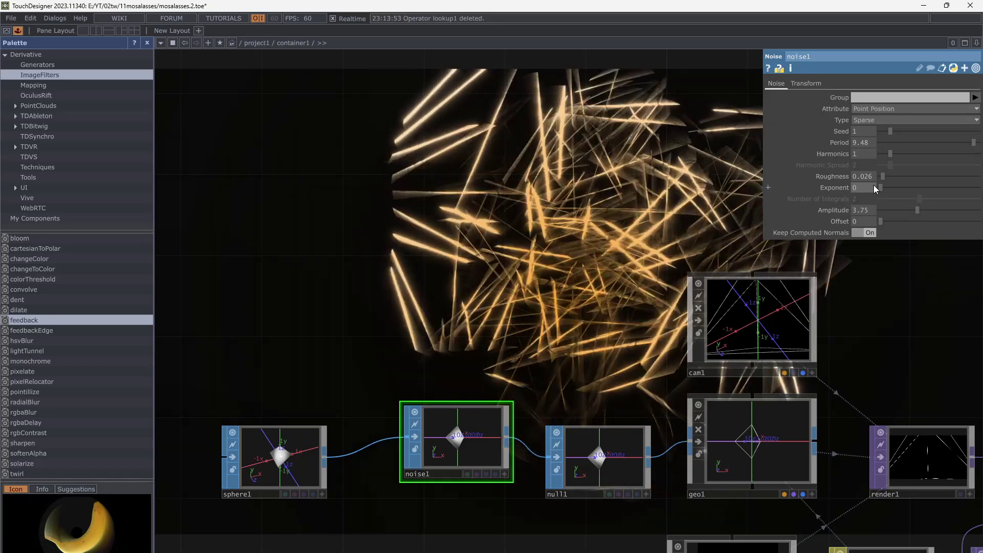
drag(874, 186, 950, 210)
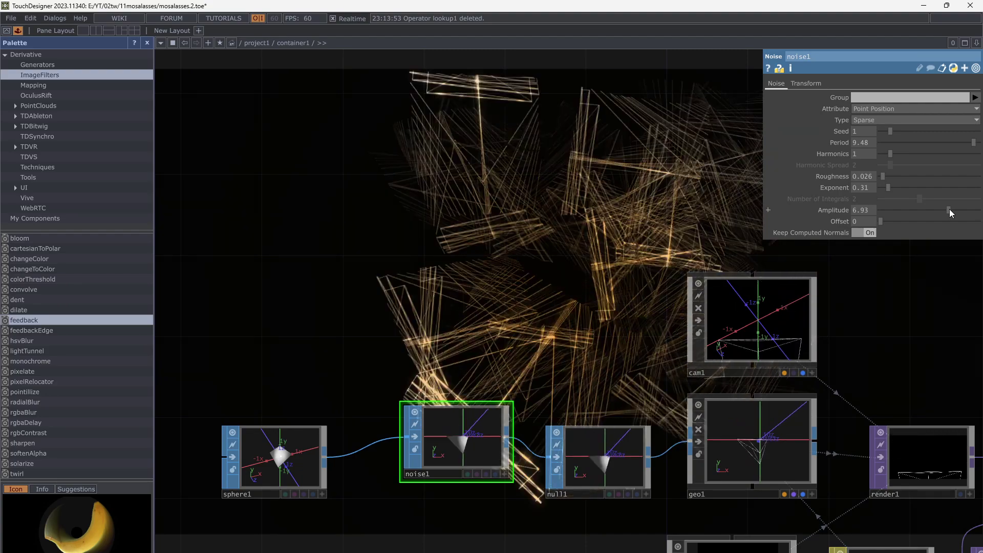
drag(949, 208, 880, 206)
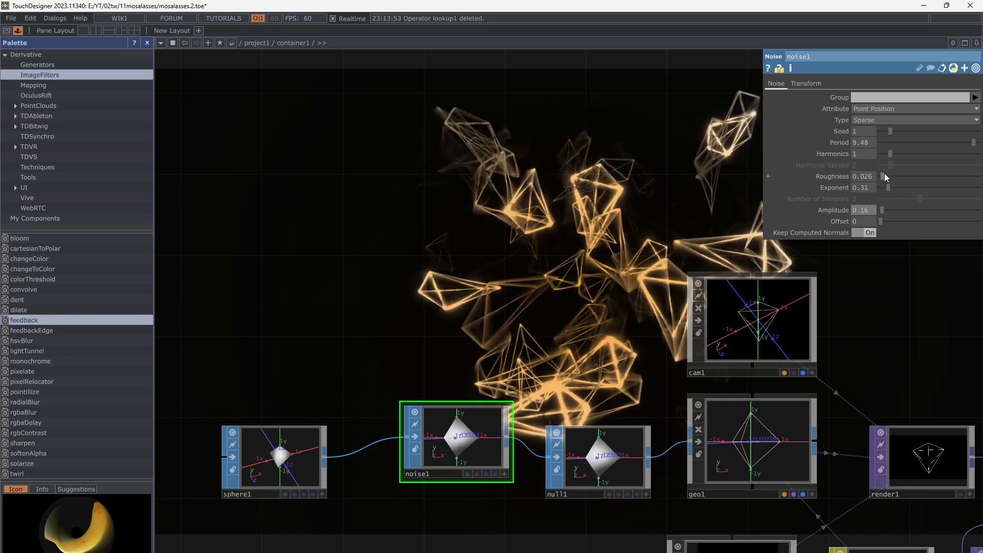
drag(901, 142, 893, 143)
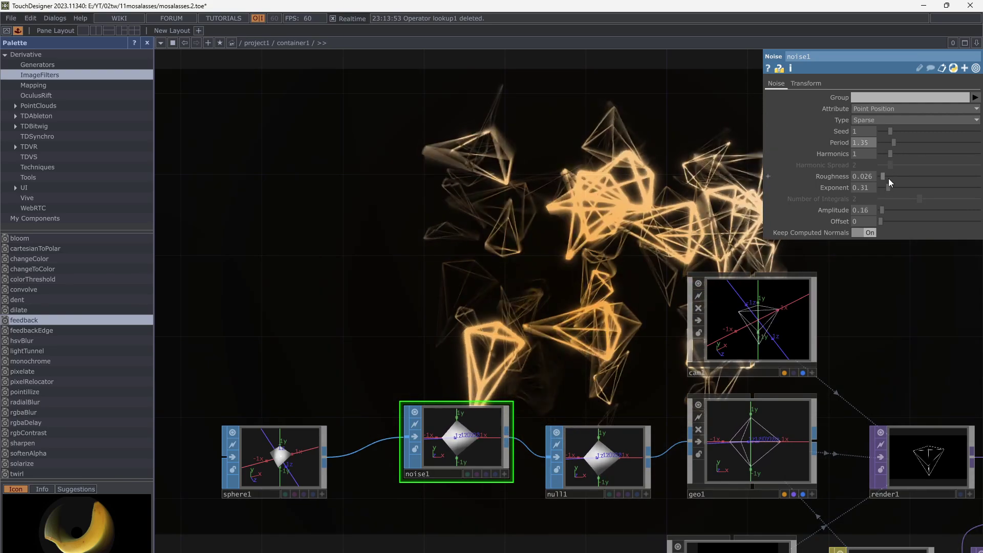
drag(890, 208, 908, 214)
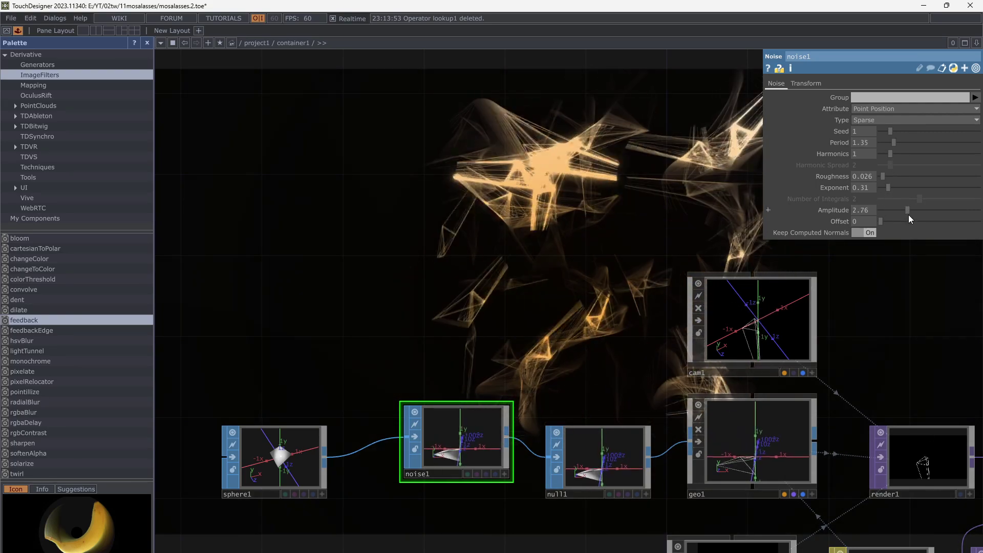
Enter the particlesGpu component's internal network and locate its camera component.
drag(840, 342, 587, 274)
drag(672, 293, 604, 213)
scroll(416, 510, down, 5)
scroll(416, 510, left, 3)
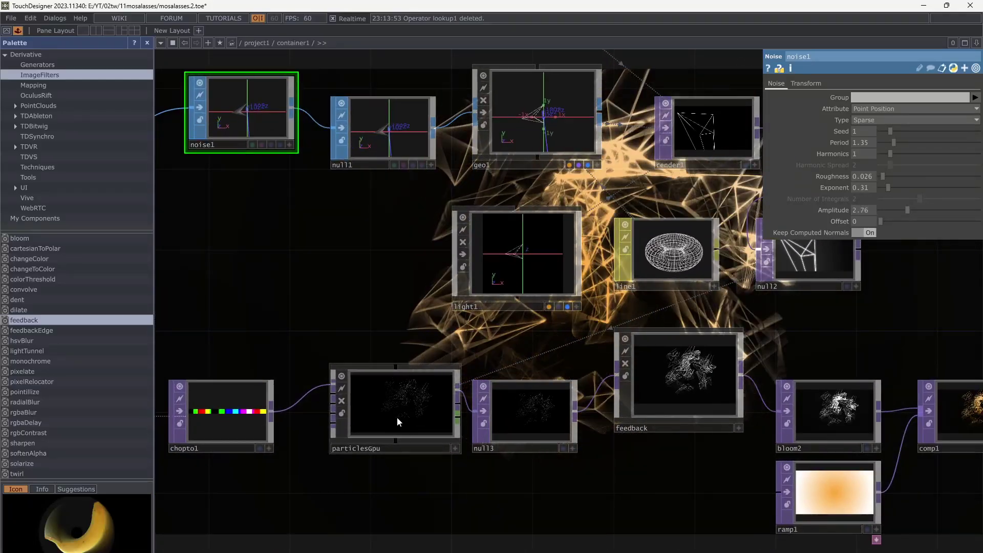
scroll(397, 417, up, 5)
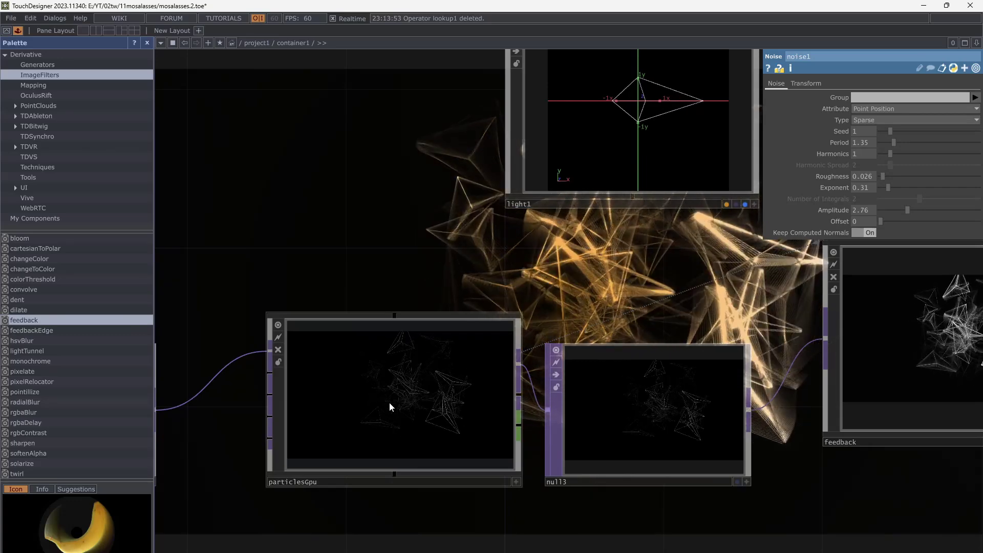
scroll(374, 406, up, 10)
scroll(374, 407, up, 3)
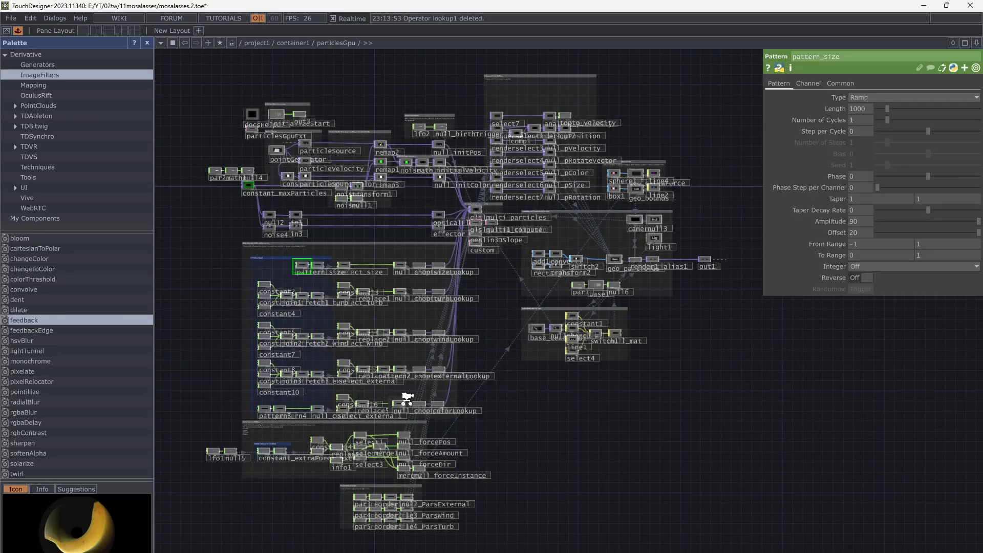
scroll(621, 220, up, 8)
scroll(531, 324, up, 6)
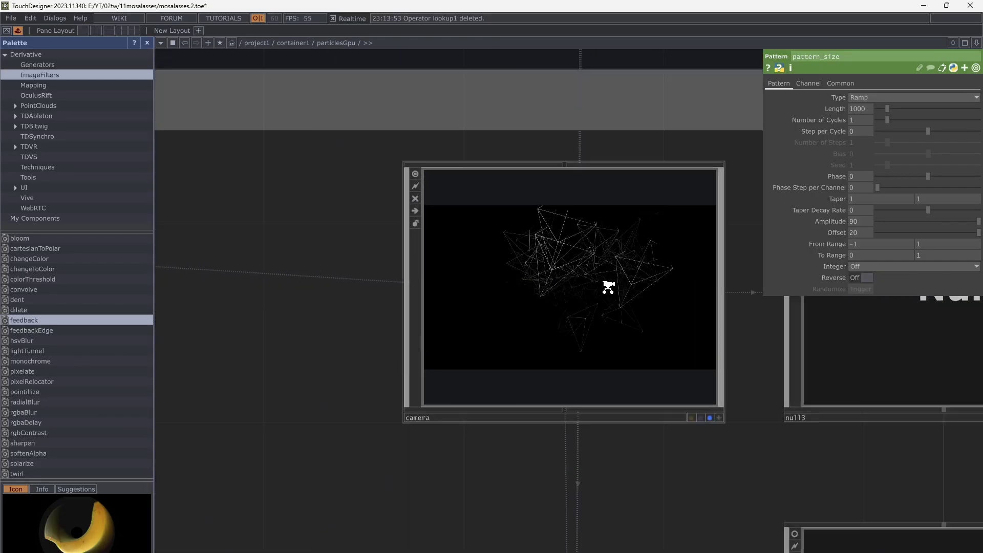
Activate the camera component's viewer and enlarge its node in the particlesGpu network.
drag(790, 423, 738, 462)
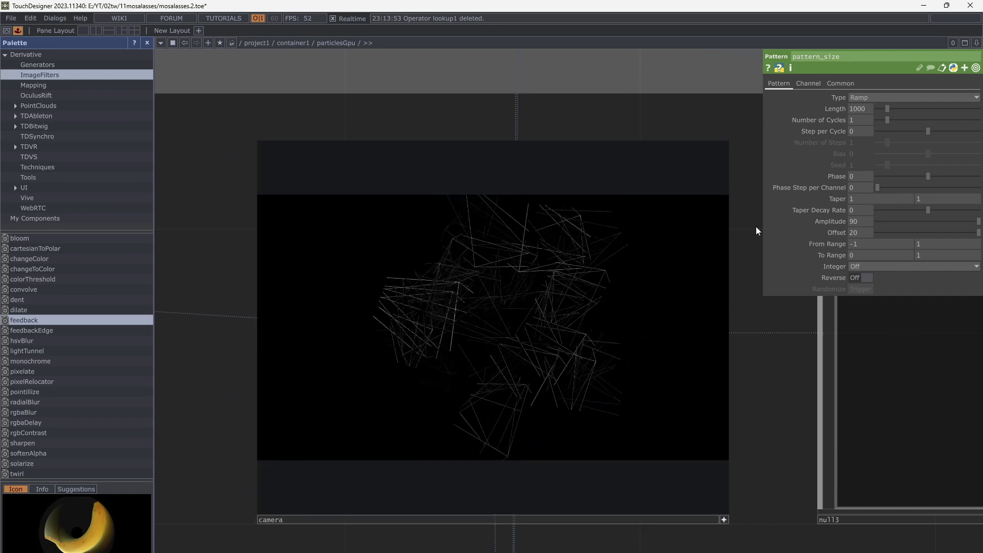
scroll(536, 342, up, 3)
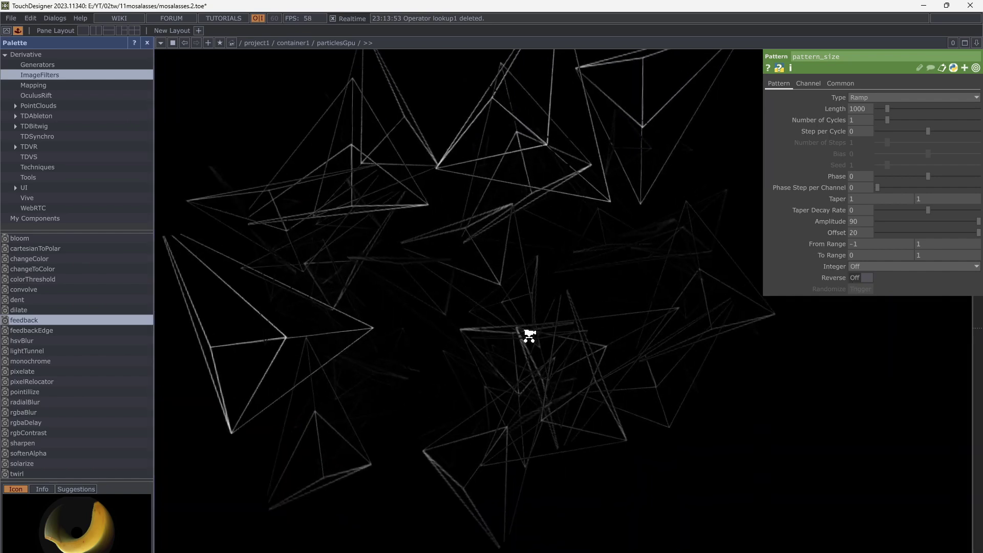
scroll(530, 341, down, 3)
scroll(545, 381, up, 2)
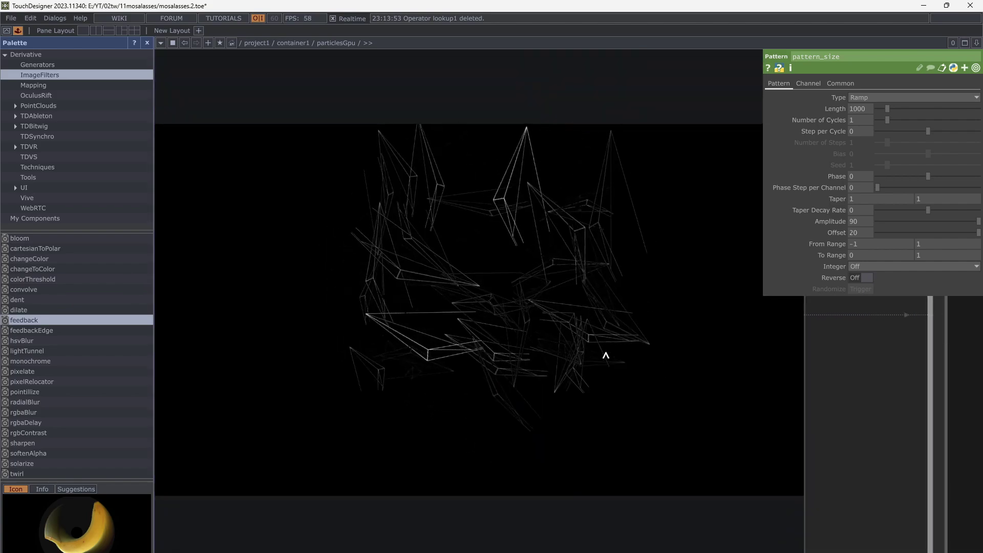
drag(818, 518, 847, 482)
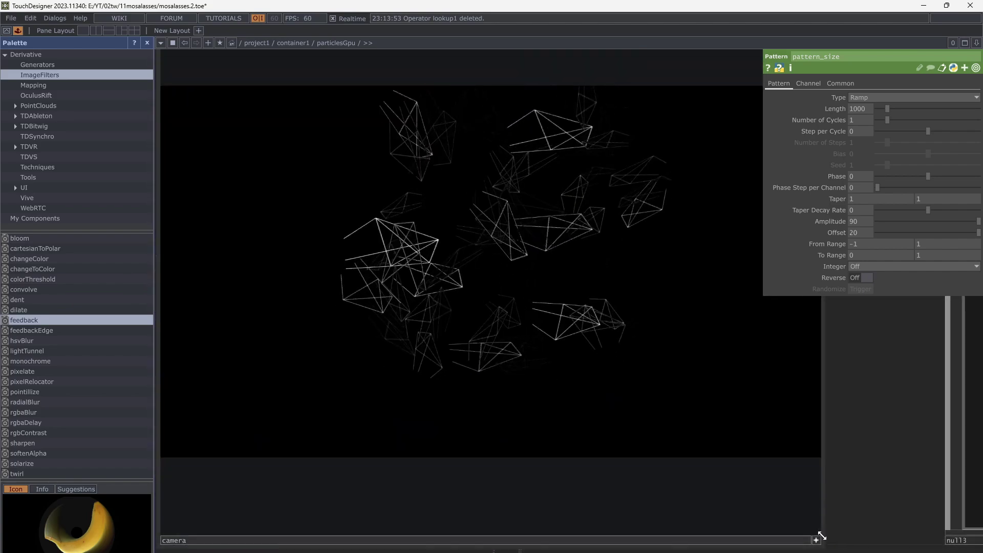
Show the camera's keyboard settings and move the camera closer into the particles through its active viewer.
click(717, 427)
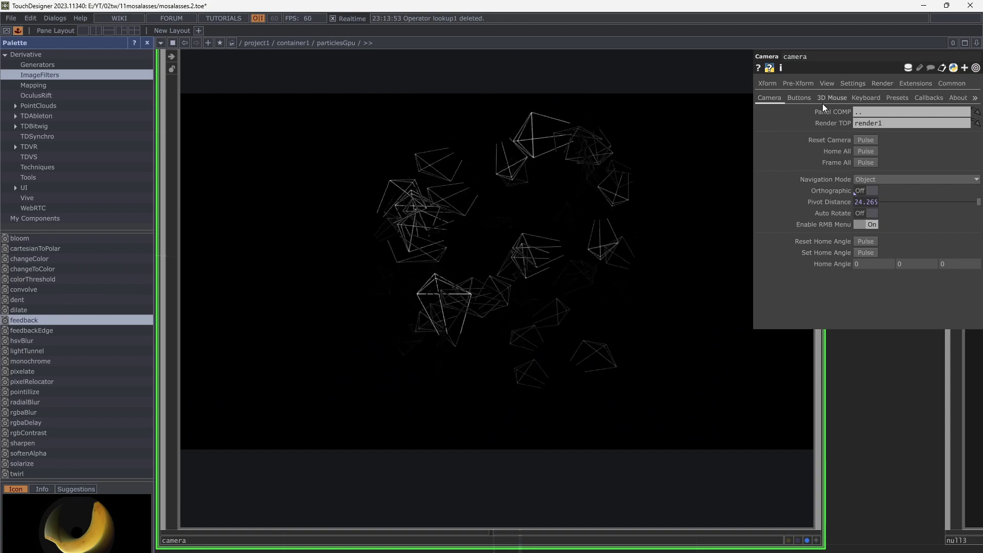
click(866, 97)
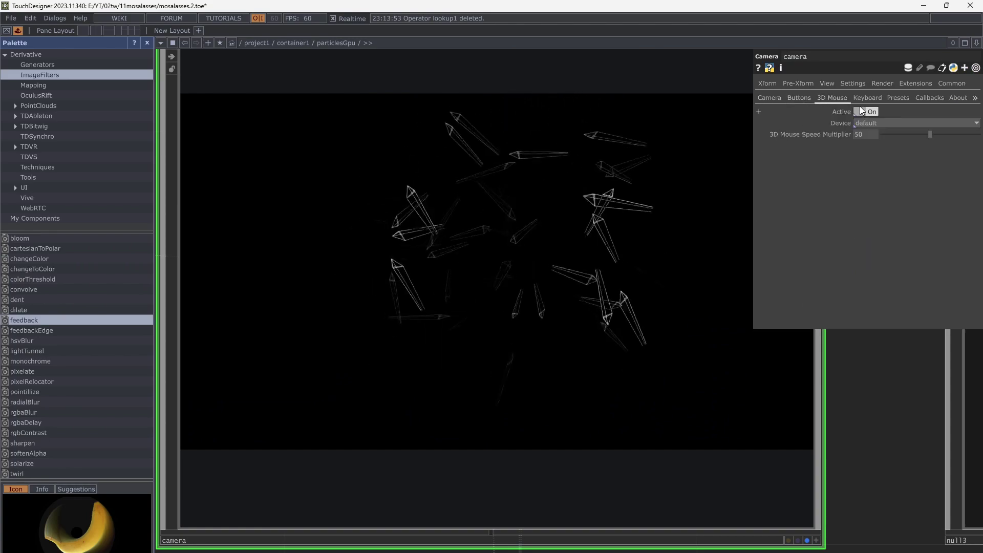
click(816, 540)
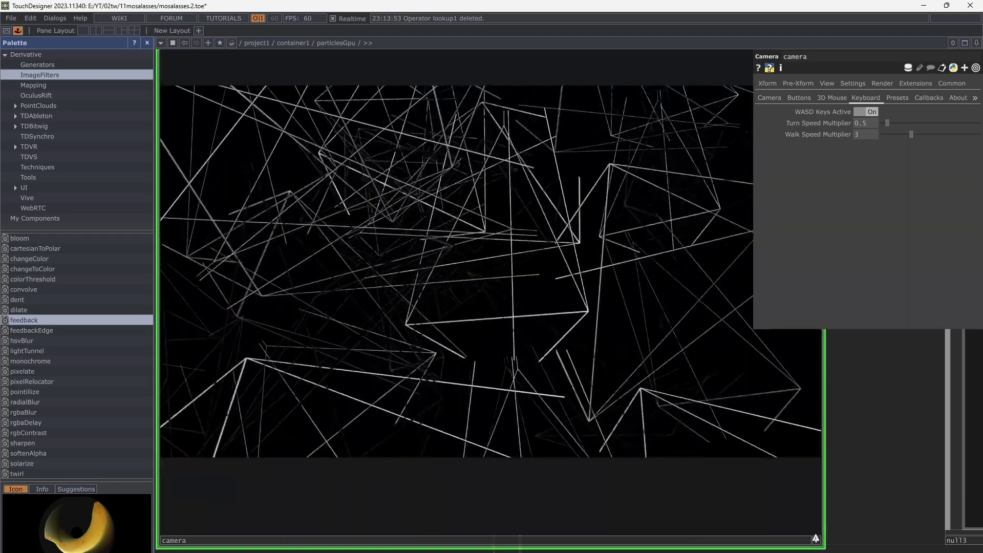
click(816, 537)
Leave the particlesGpu network for container1 and set noise1's Exponent to 0.58.
scroll(875, 434, down, 15)
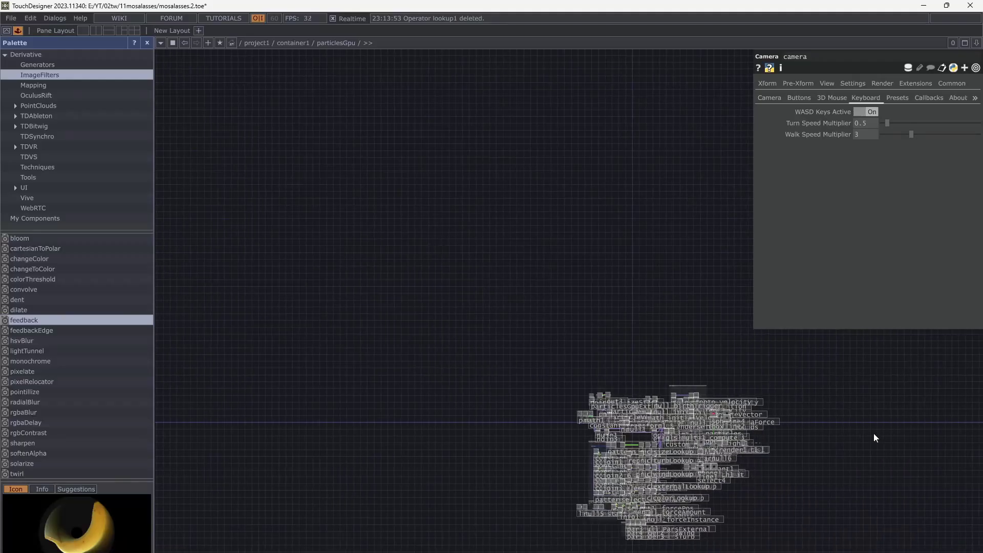
scroll(873, 434, down, 5)
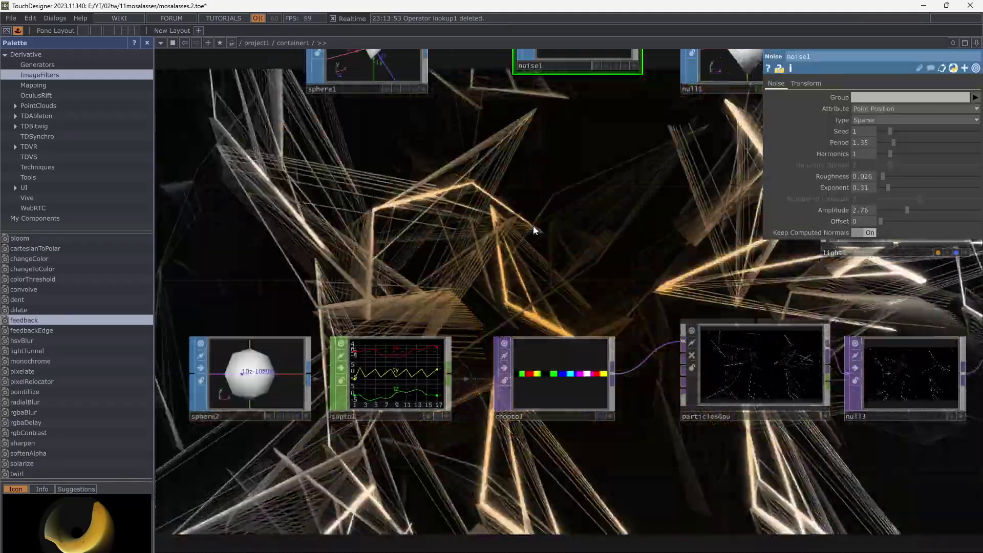
drag(533, 226, 603, 312)
drag(533, 254, 452, 416)
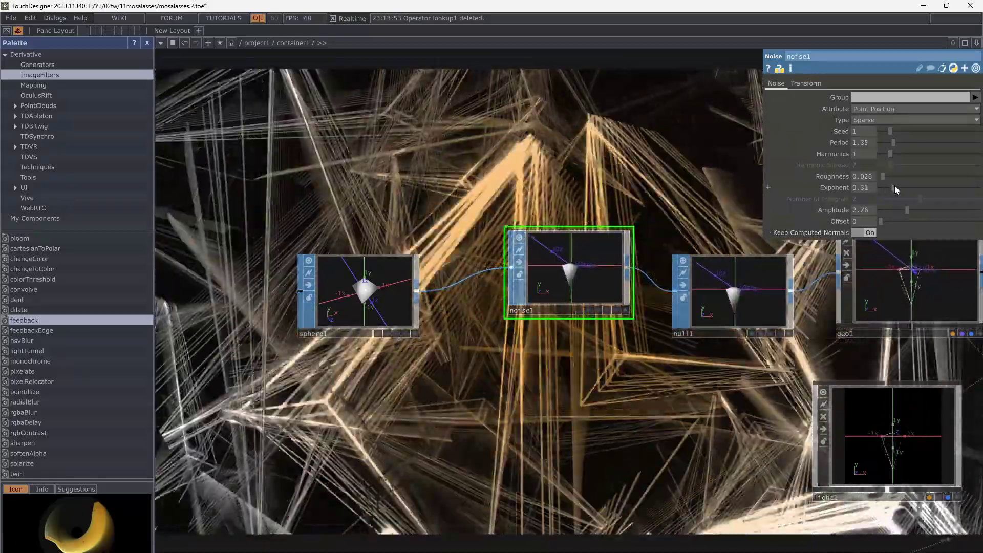
click(895, 186)
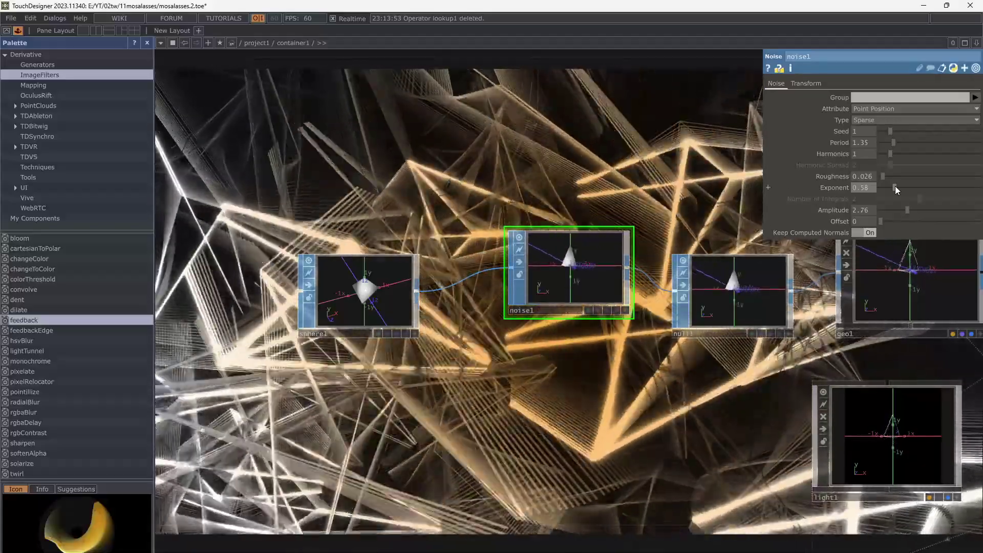
Set the feedback component's Opacity to 0.85.
drag(608, 204, 341, 221)
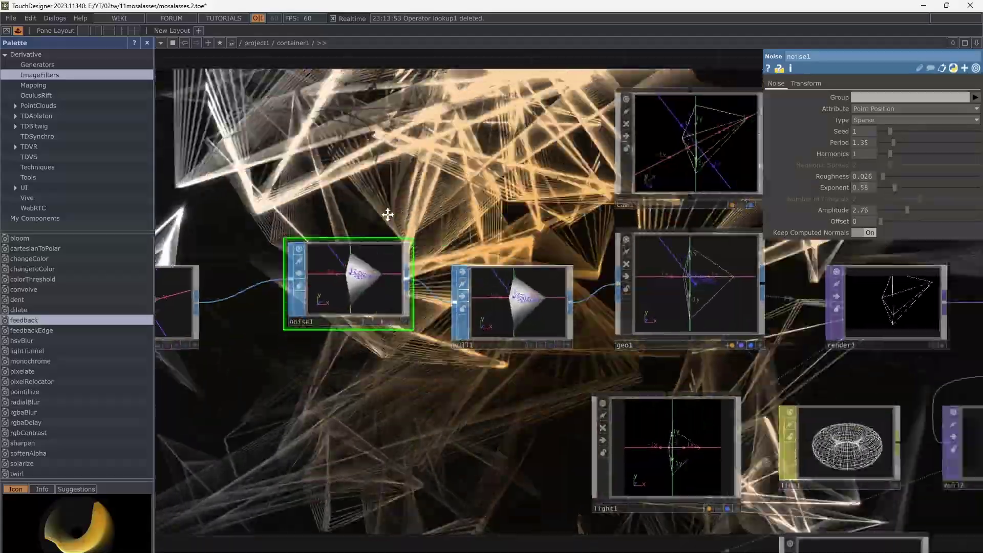
scroll(581, 303, down, 6)
drag(649, 487, 608, 384)
scroll(593, 396, up, 5)
click(699, 318)
drag(955, 327, 647, 369)
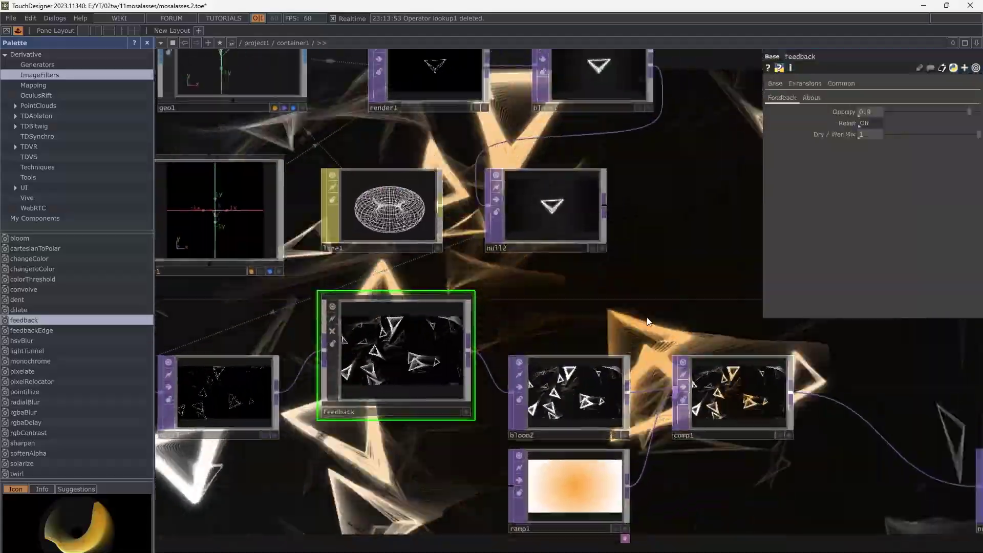
drag(648, 318, 537, 288)
click(877, 112)
text(0.85)
key(Return)
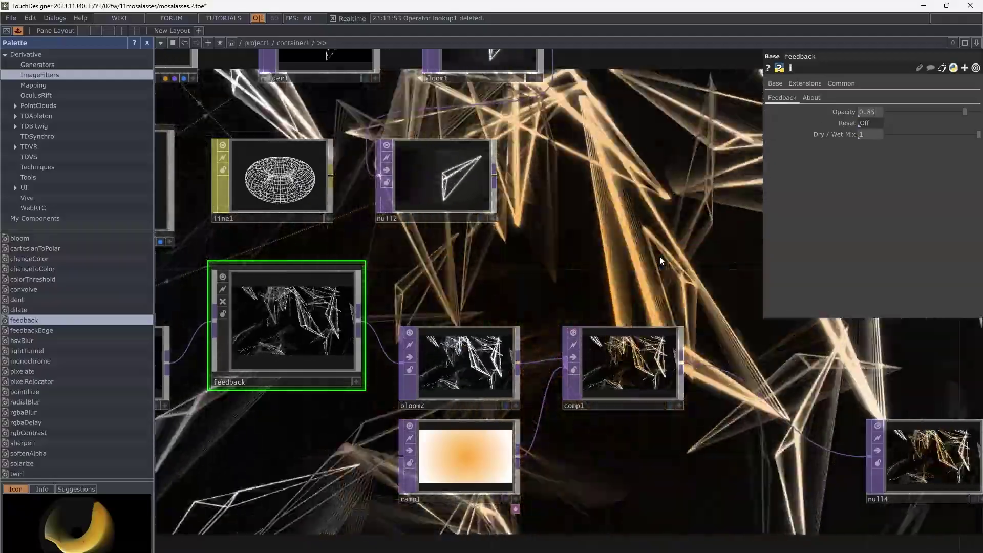
Set bloom2's Min Bloom Radius to 0.394, Max Bloom Radius to about 0.88 and Bloom Intensity to 1.94.
drag(660, 256, 581, 263)
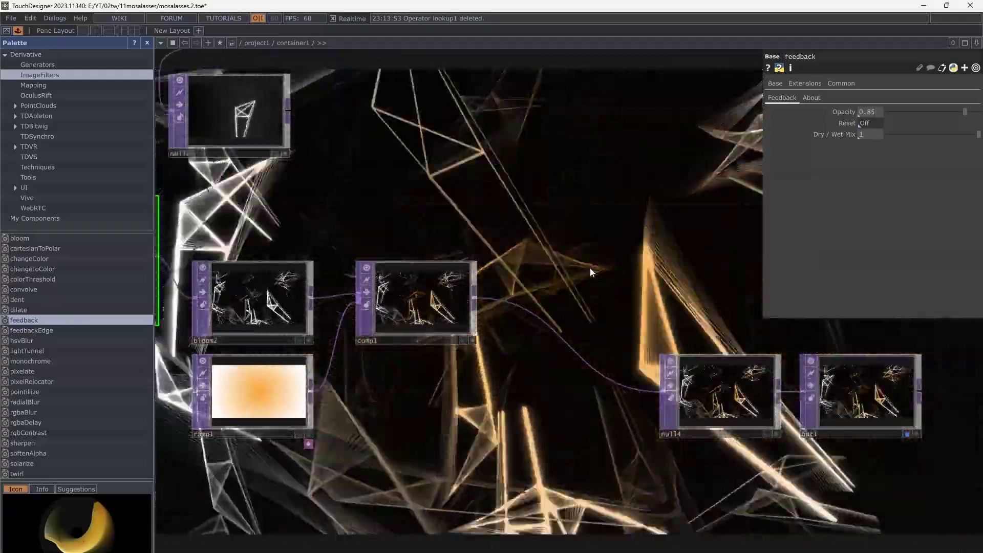
drag(455, 229, 568, 248)
click(409, 320)
drag(594, 203, 481, 366)
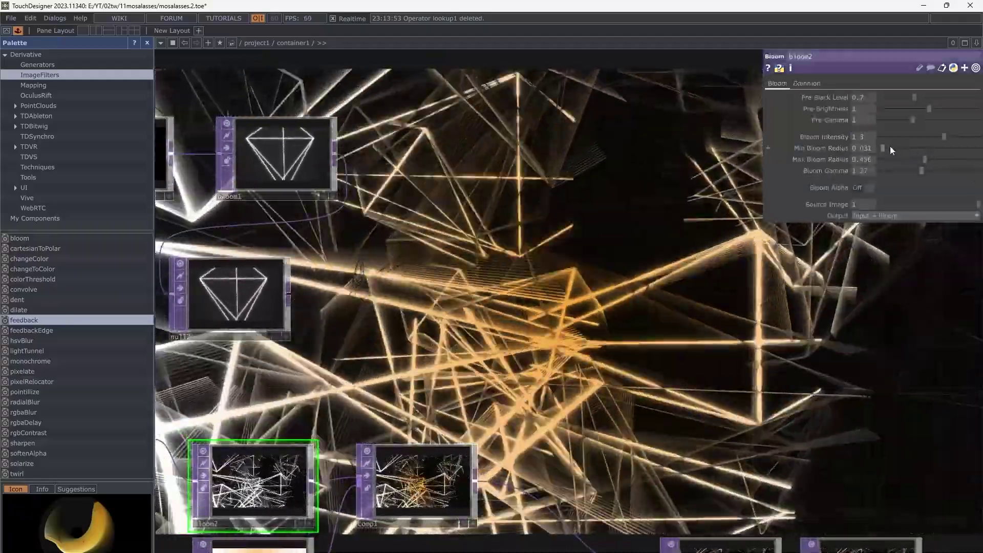
drag(890, 149, 976, 137)
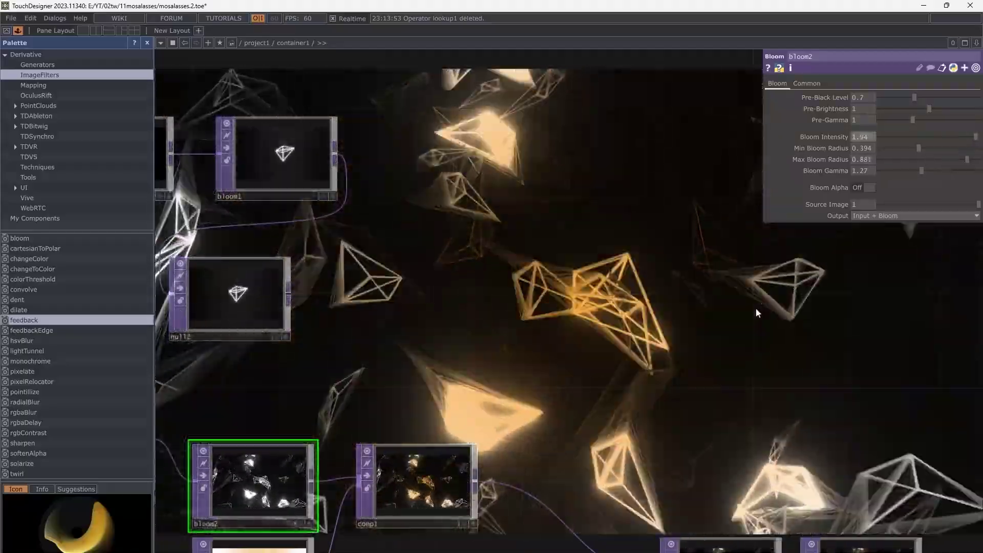
Set the line1 material's Width Near to 1.1 and Width Far to 0.9.
drag(714, 307, 659, 315)
drag(327, 315, 605, 351)
click(307, 344)
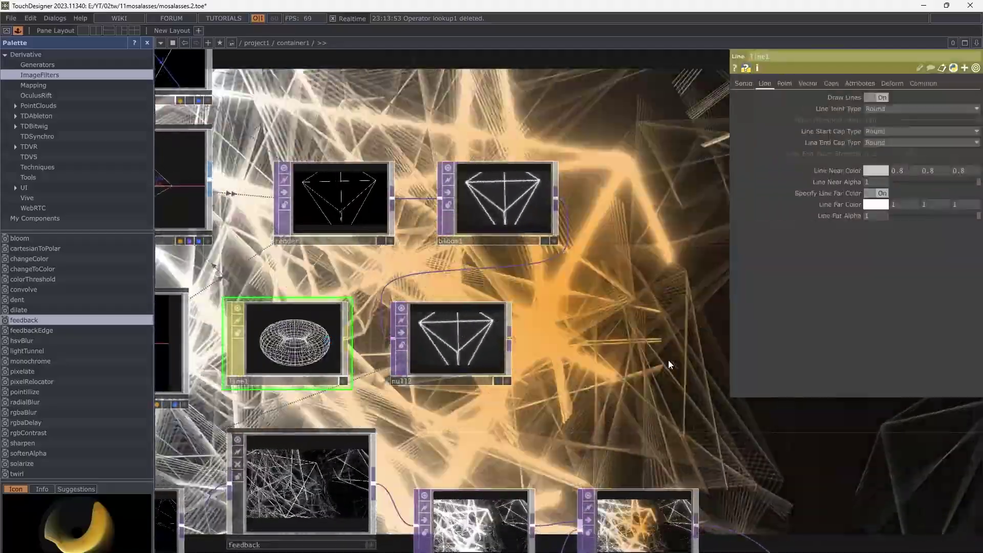
drag(668, 361, 523, 424)
click(742, 83)
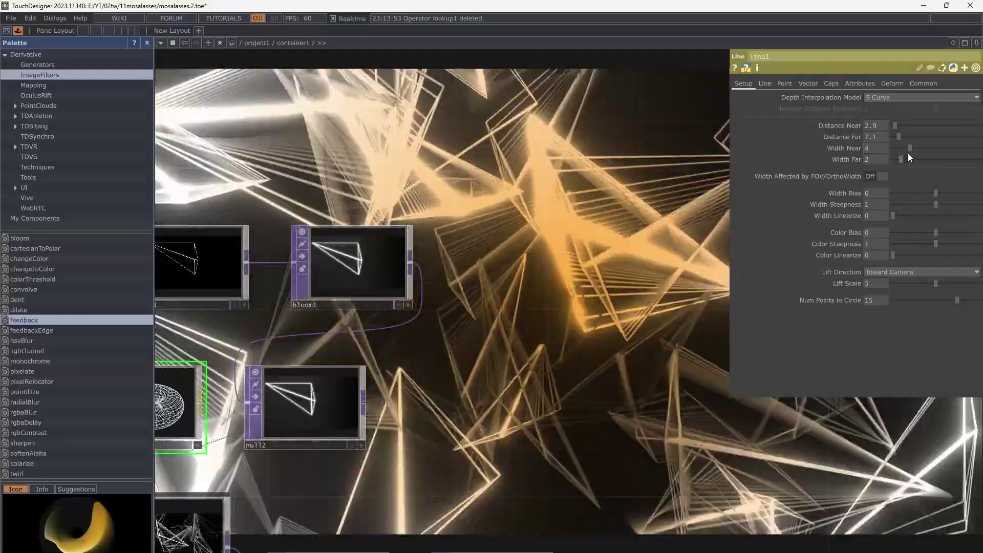
drag(909, 148, 895, 159)
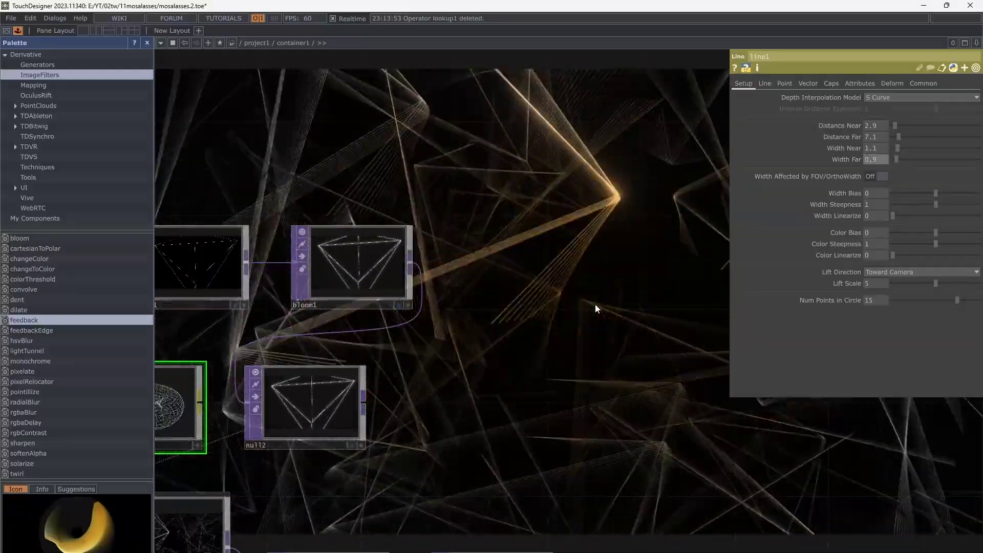
Hide the parameter window and review the whole container1 network against the rendered background.
drag(595, 305, 415, 300)
key(p)
middle_drag(416, 300, 425, 328)
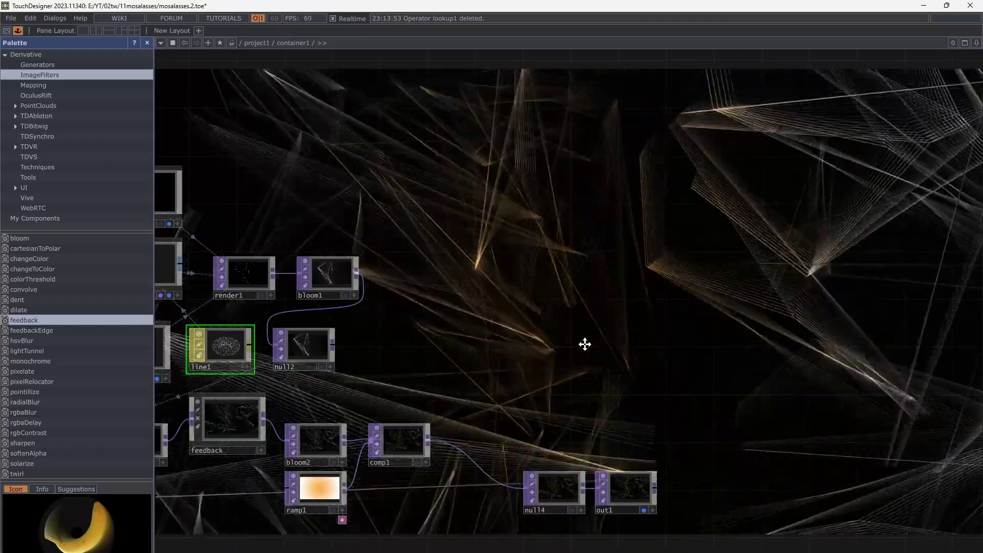
drag(584, 345, 548, 370)
drag(406, 393, 719, 309)
middle_drag(719, 310, 679, 307)
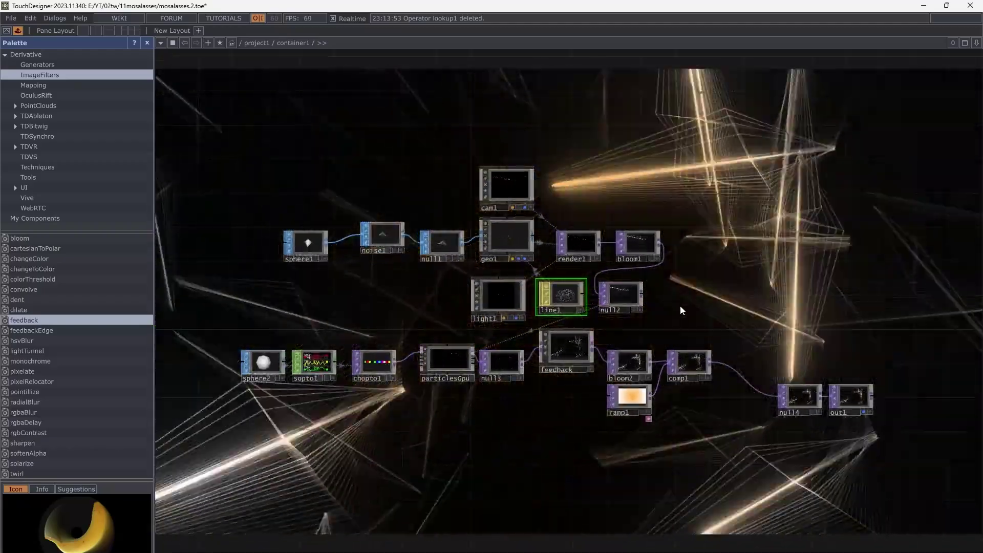